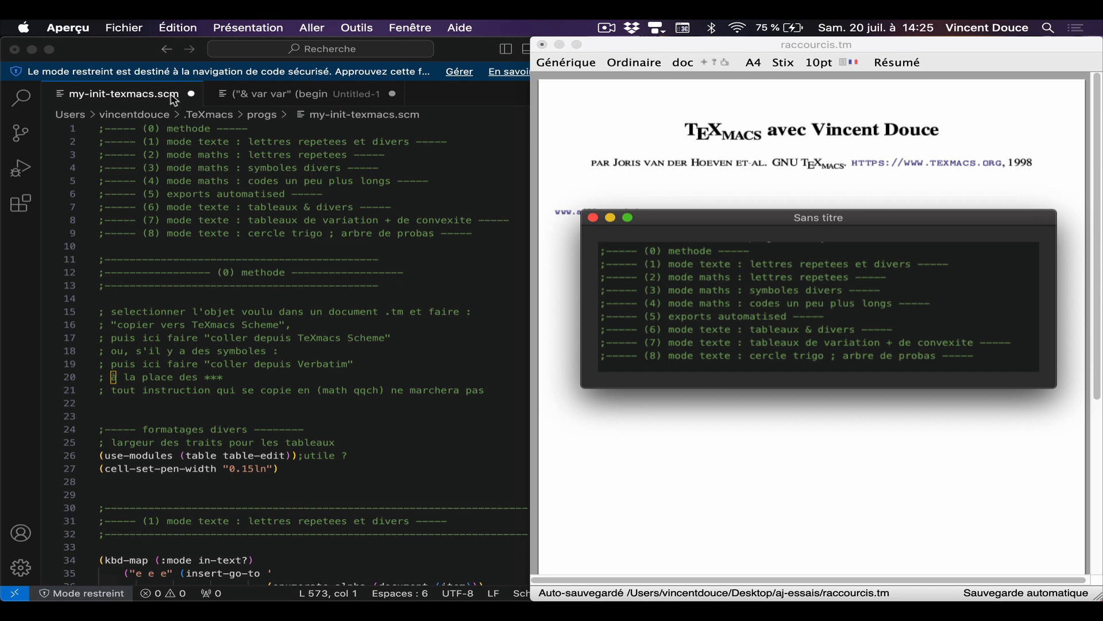
{"action": "scroll", "coordinate": [335, 370], "scroll_direction": "down", "scroll_amount": 5}
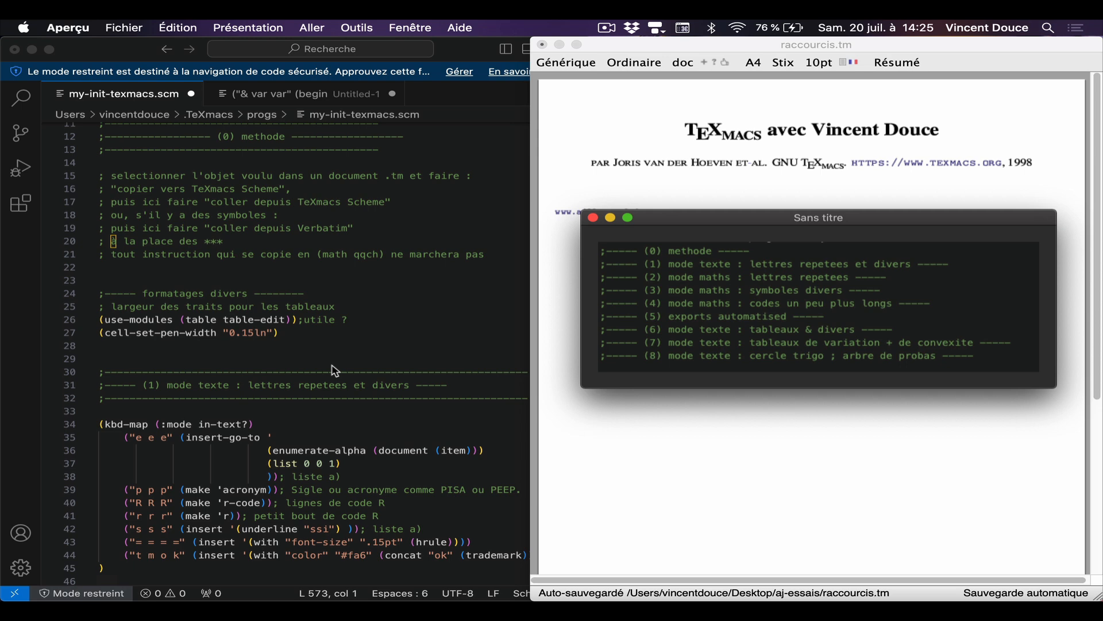
{"action": "left_click", "coordinate": [691, 448]}
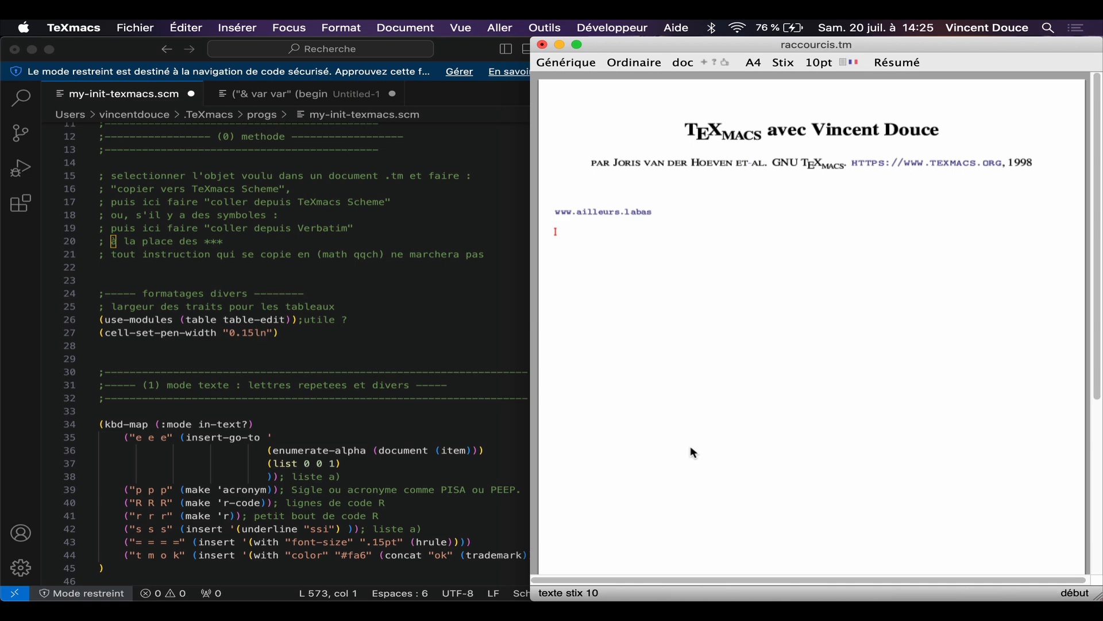
{"action": "key", "text": "shift+Up"}
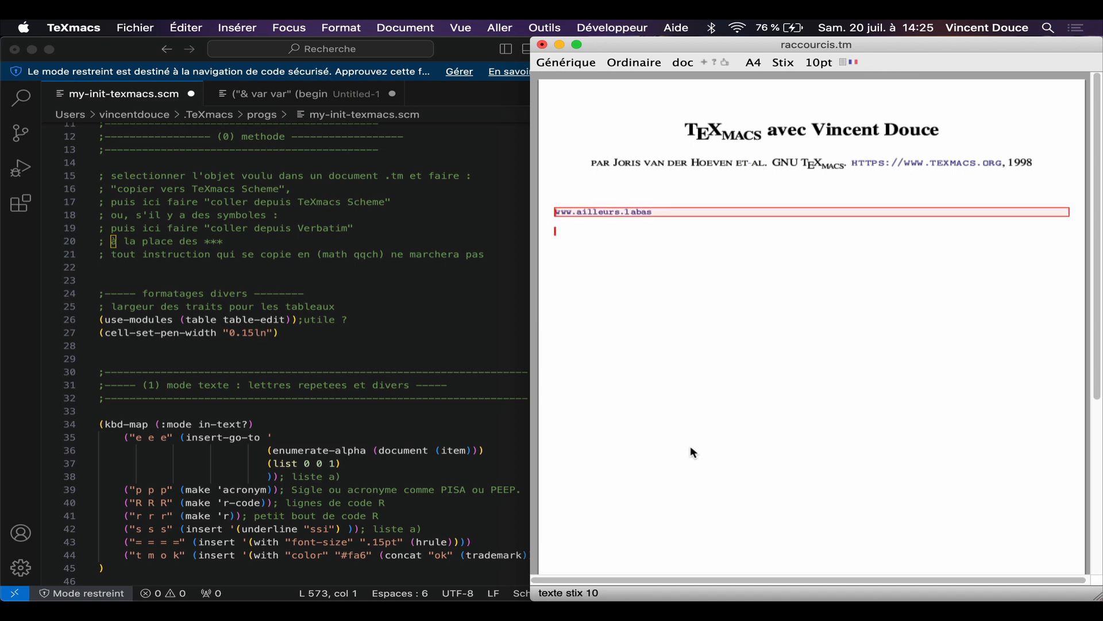
{"action": "key", "text": "BackSpace"}
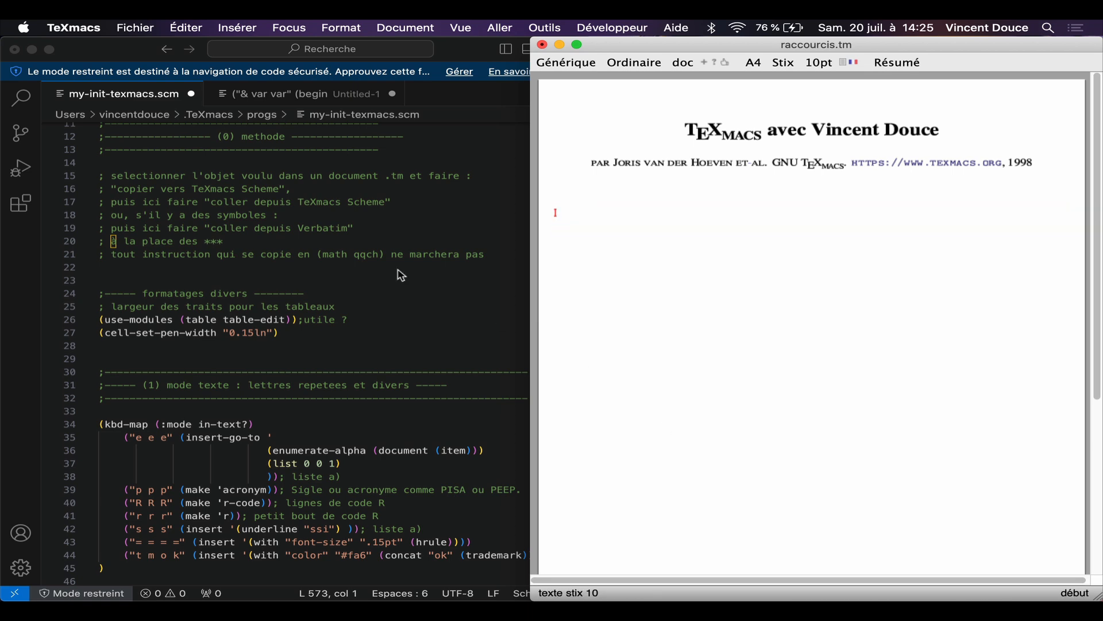
Step: Insert a short R code snippet reading a <- 1 on the blank line below the author line
{"action": "scroll", "coordinate": [320, 236], "scroll_direction": "down", "scroll_amount": 4}
{"action": "scroll", "coordinate": [320, 236], "scroll_direction": "down", "scroll_amount": 2}
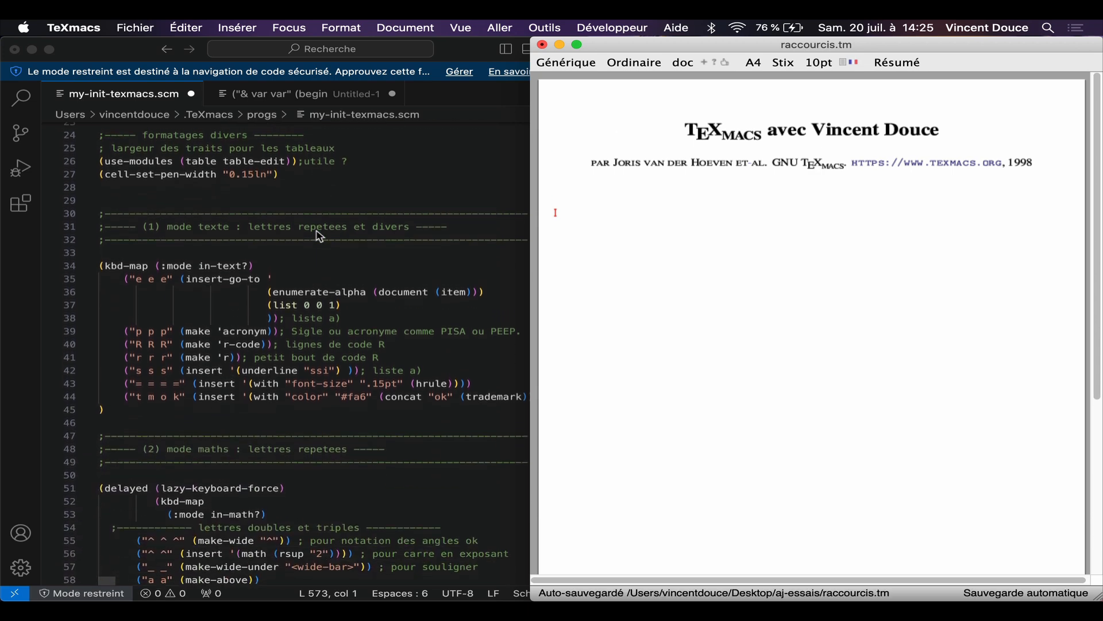
{"action": "scroll", "coordinate": [320, 236], "scroll_direction": "down", "scroll_amount": 5}
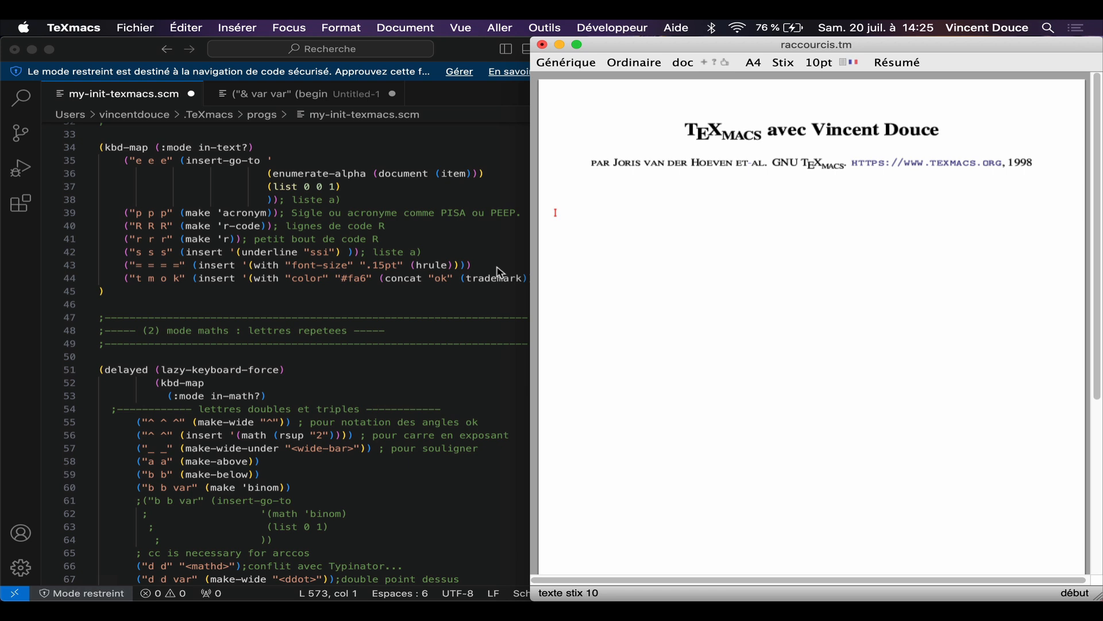
{"action": "scroll", "coordinate": [439, 236], "scroll_direction": "down", "scroll_amount": 2}
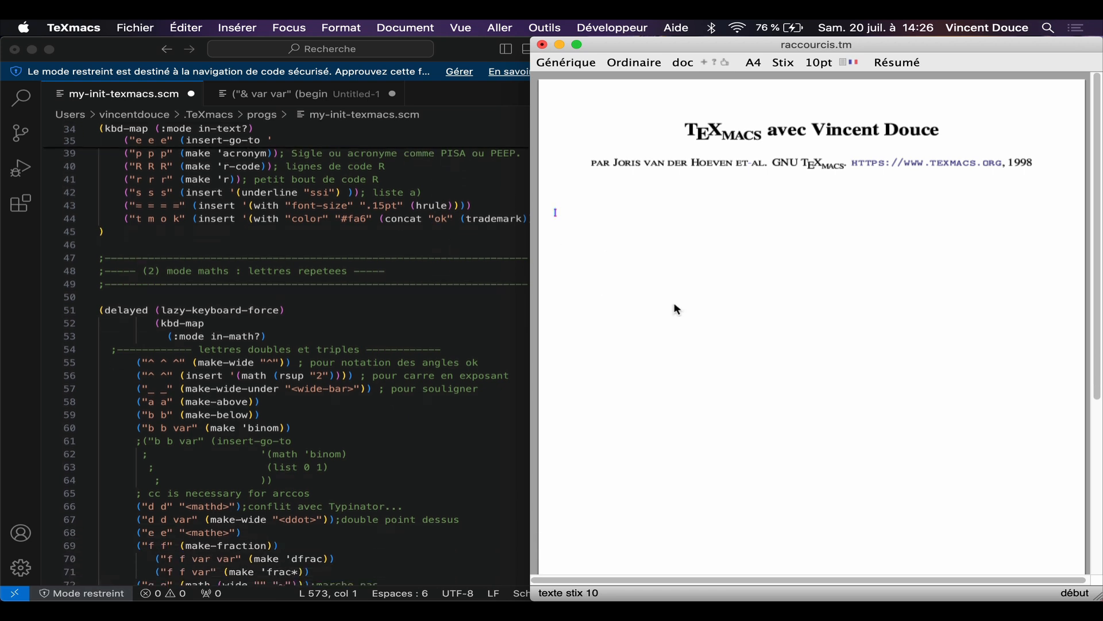
{"action": "key", "text": "dollar"}
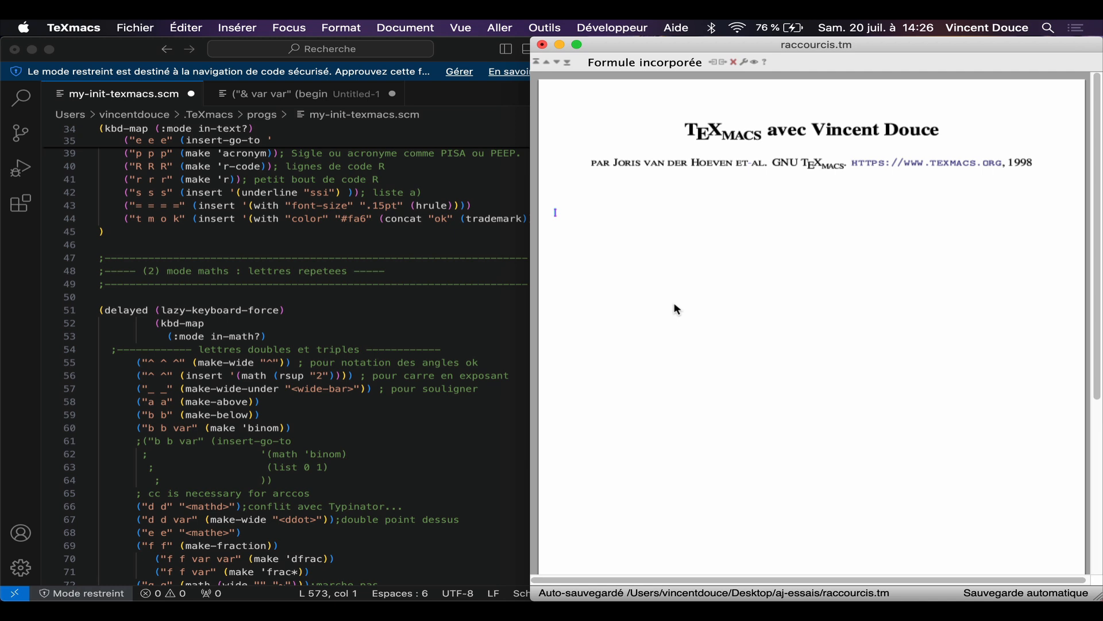
{"action": "key", "text": "BackSpace"}
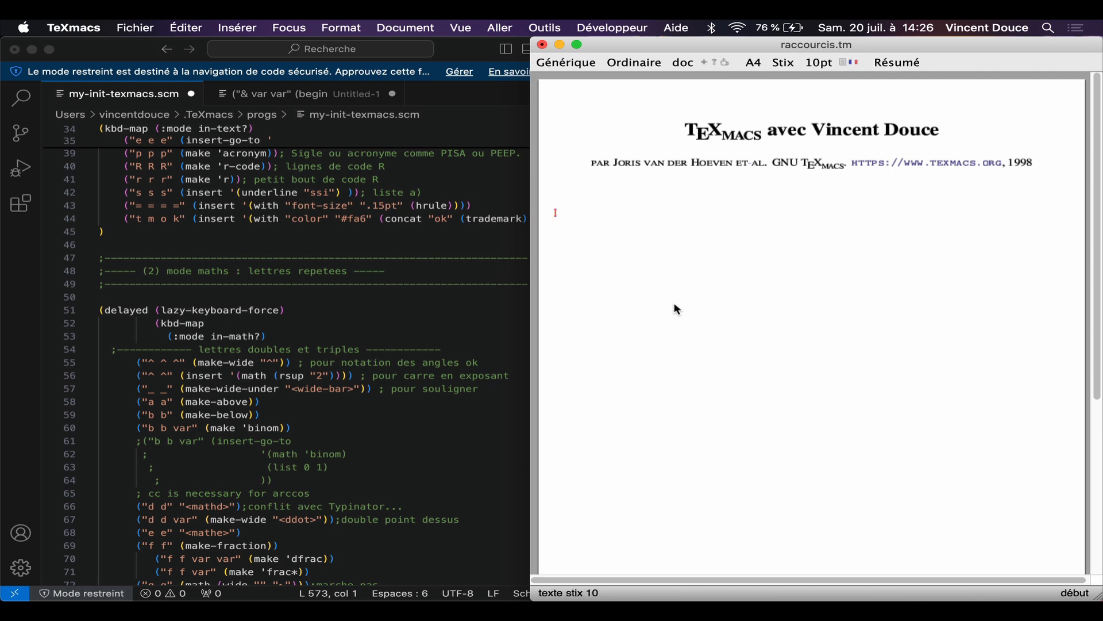
{"action": "key", "text": "shift+r"}
{"action": "key", "text": "shift+r"}
{"action": "key", "text": "shift+r"}
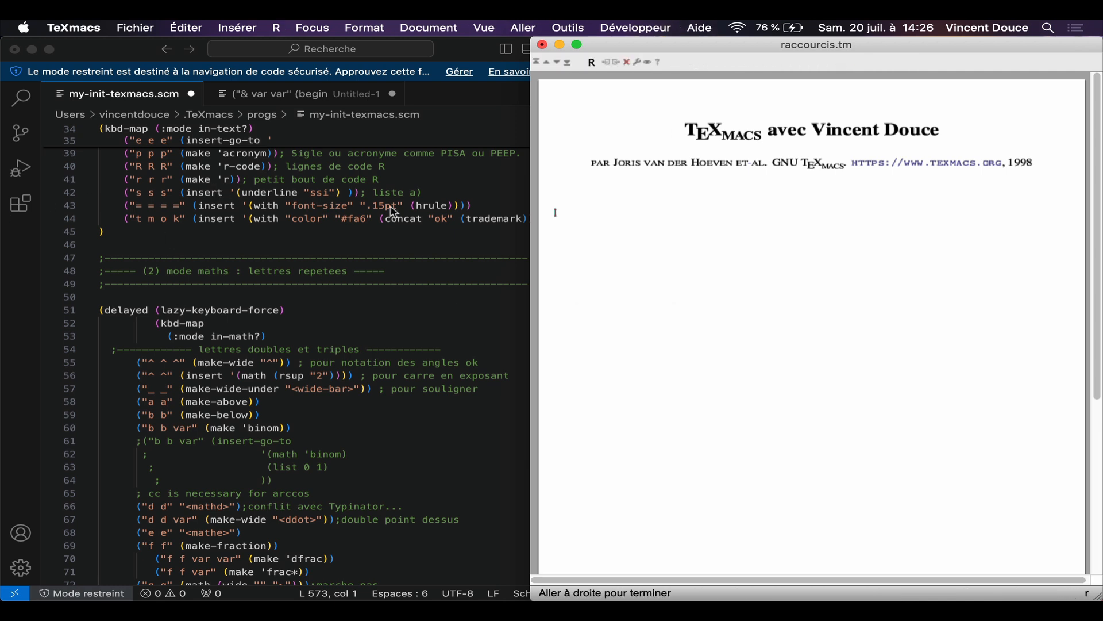
{"action": "type", "text": "a <- 1"}
{"action": "key", "text": "Right"}
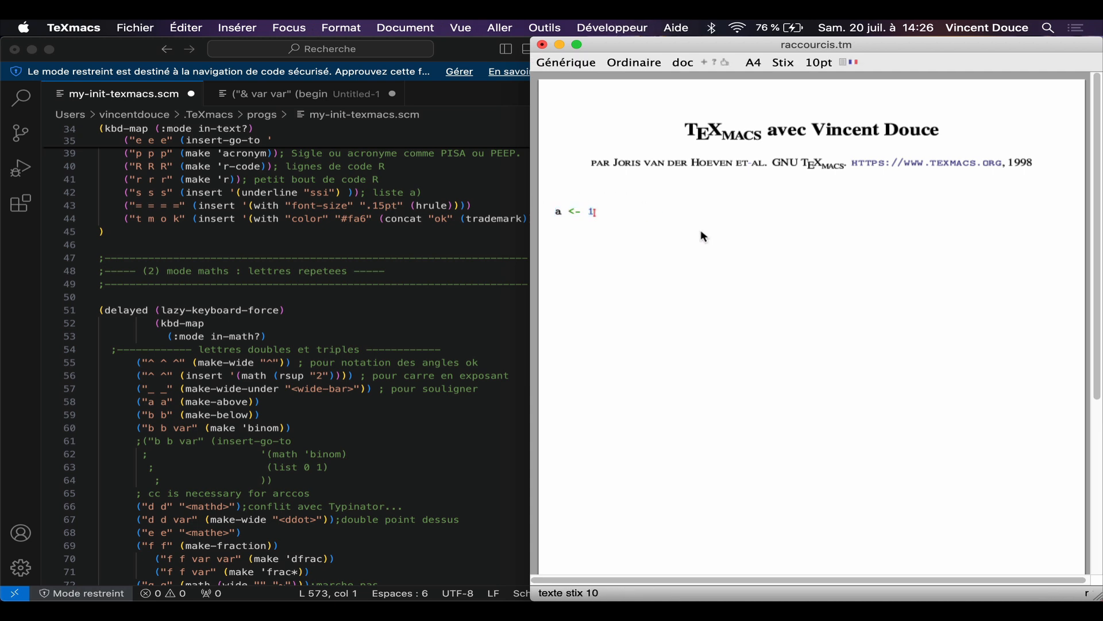
Step: Add a thin .15pt horizontal rule below the R code and a standard horizontal rule beneath it
{"action": "key", "text": "Return"}
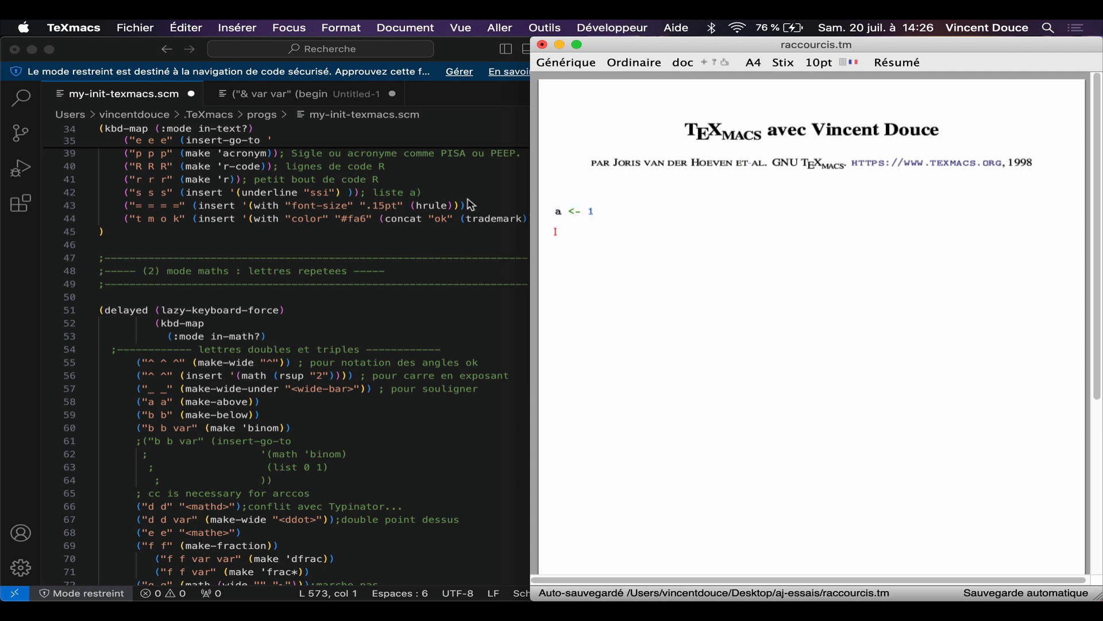
{"action": "type", "text": "===="}
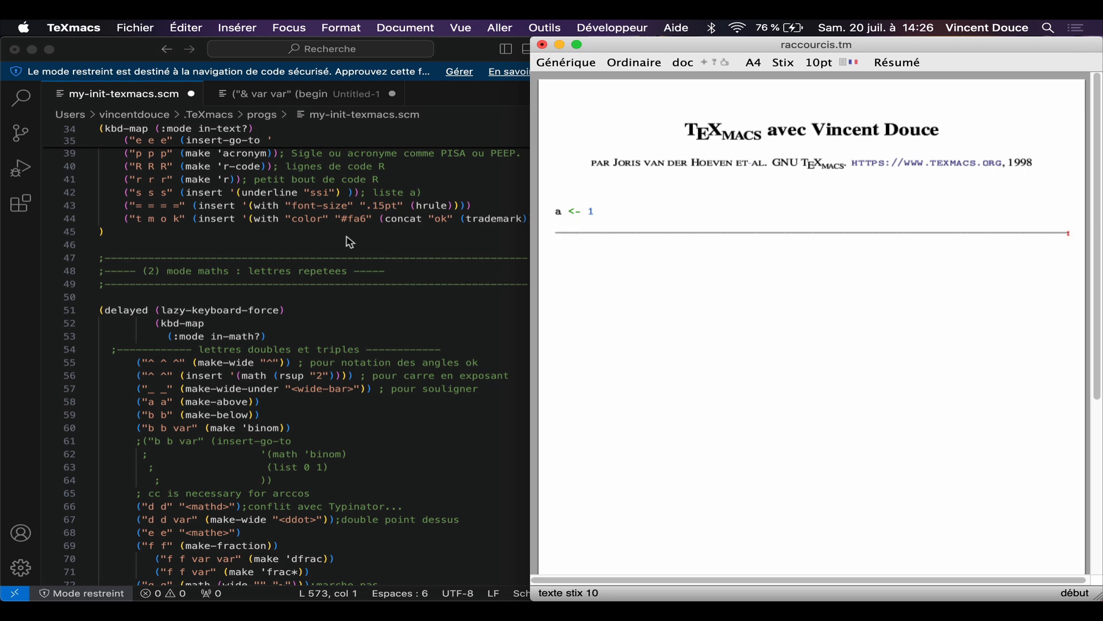
{"action": "key", "text": "Return"}
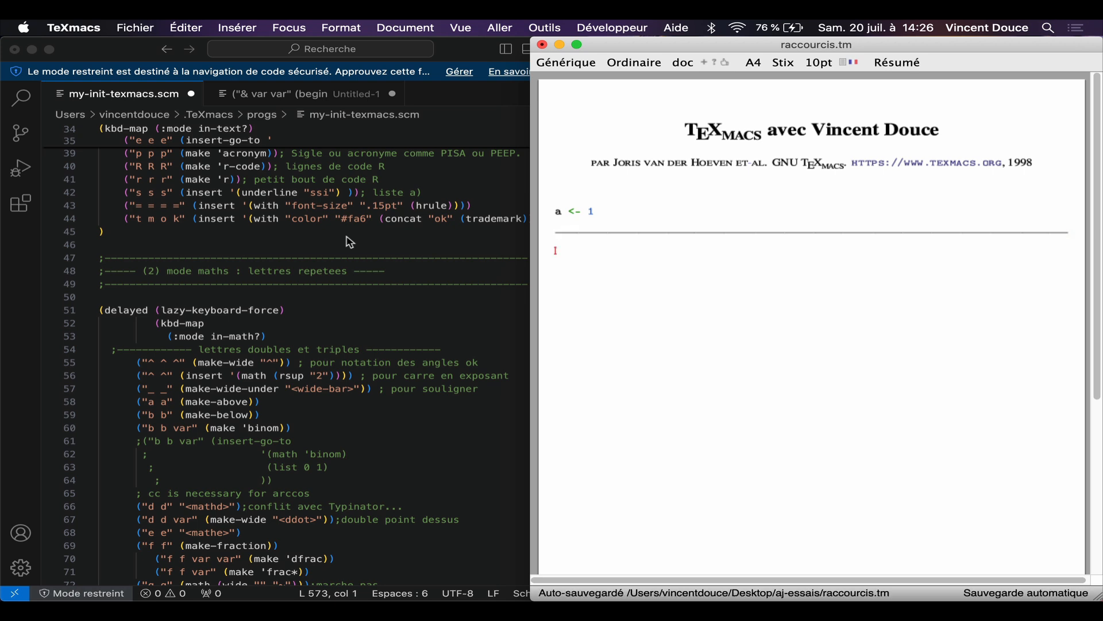
{"action": "type", "text": "-"}
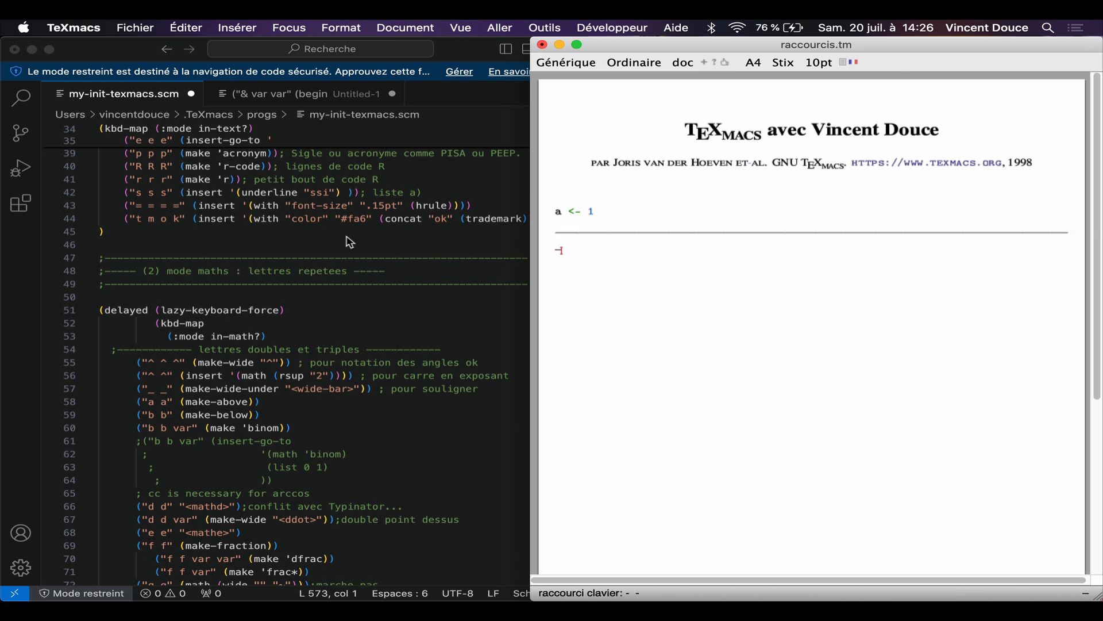
{"action": "type", "text": "---"}
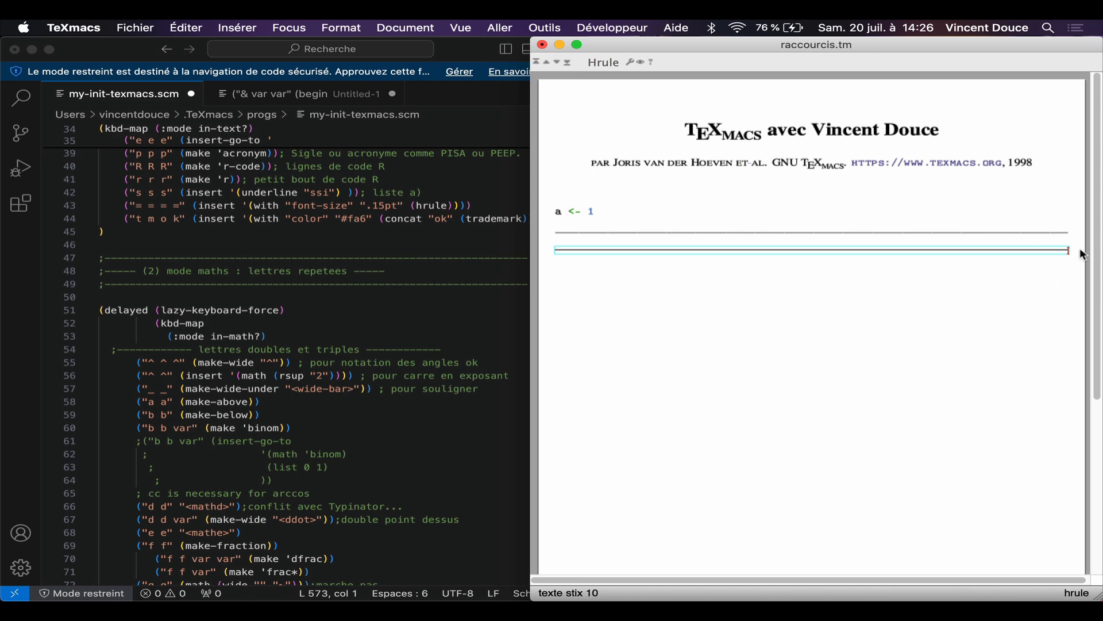
{"action": "key", "text": "Return"}
Step: Insert the limit of f(x) as x tends to +∞ as an inline formula below the rules
{"action": "scroll", "coordinate": [309, 470], "scroll_direction": "down", "scroll_amount": 6}
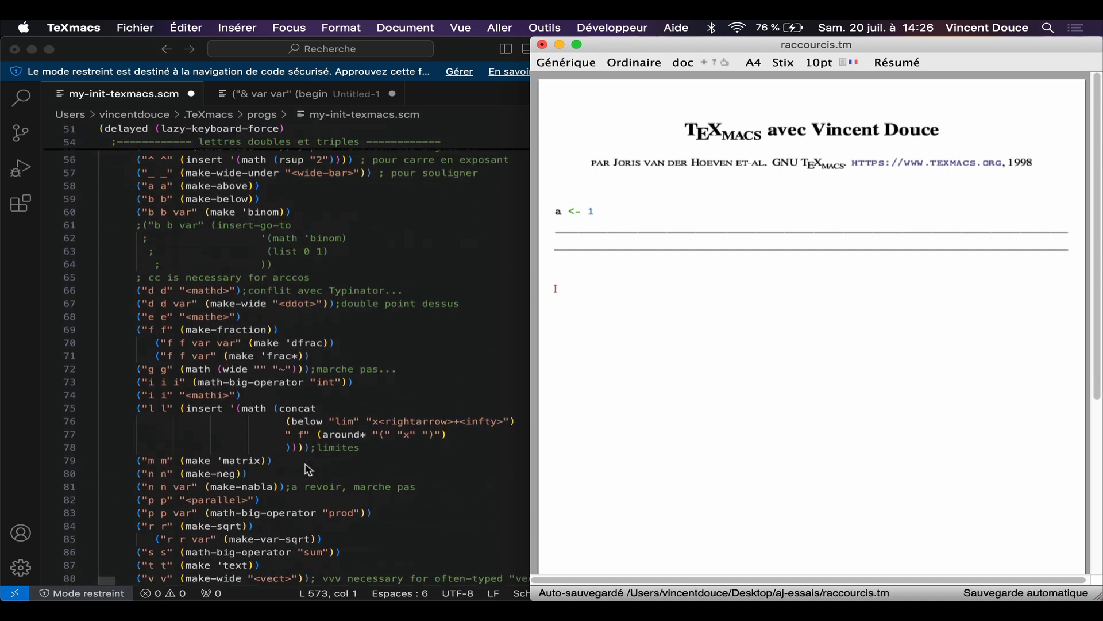
{"action": "scroll", "coordinate": [235, 402], "scroll_direction": "down", "scroll_amount": 2}
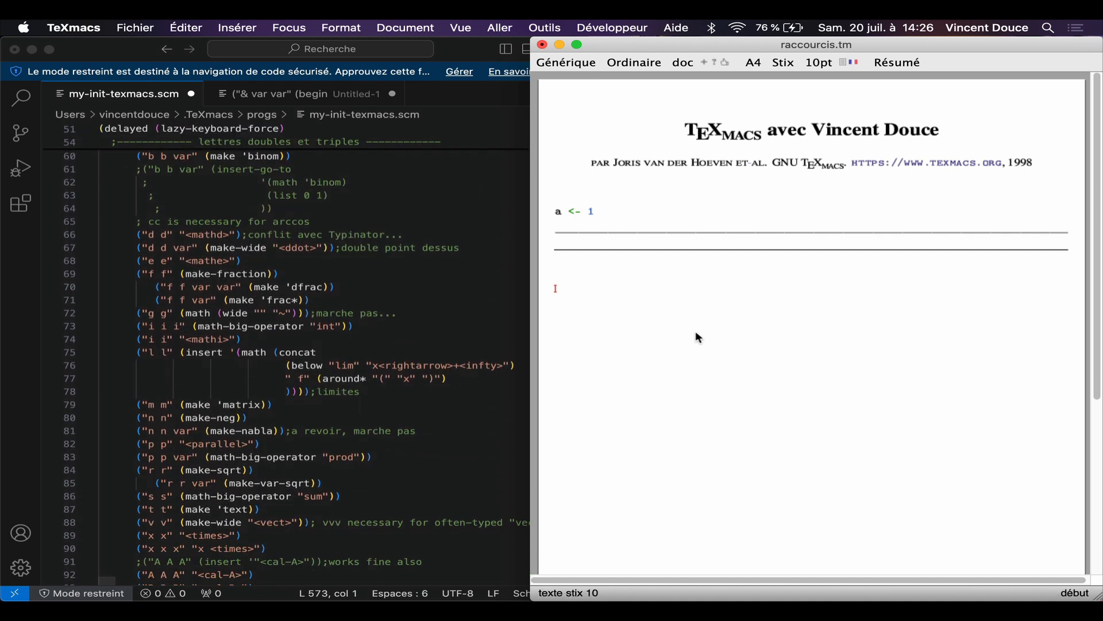
{"action": "key", "text": "l"}
{"action": "key", "text": "l"}
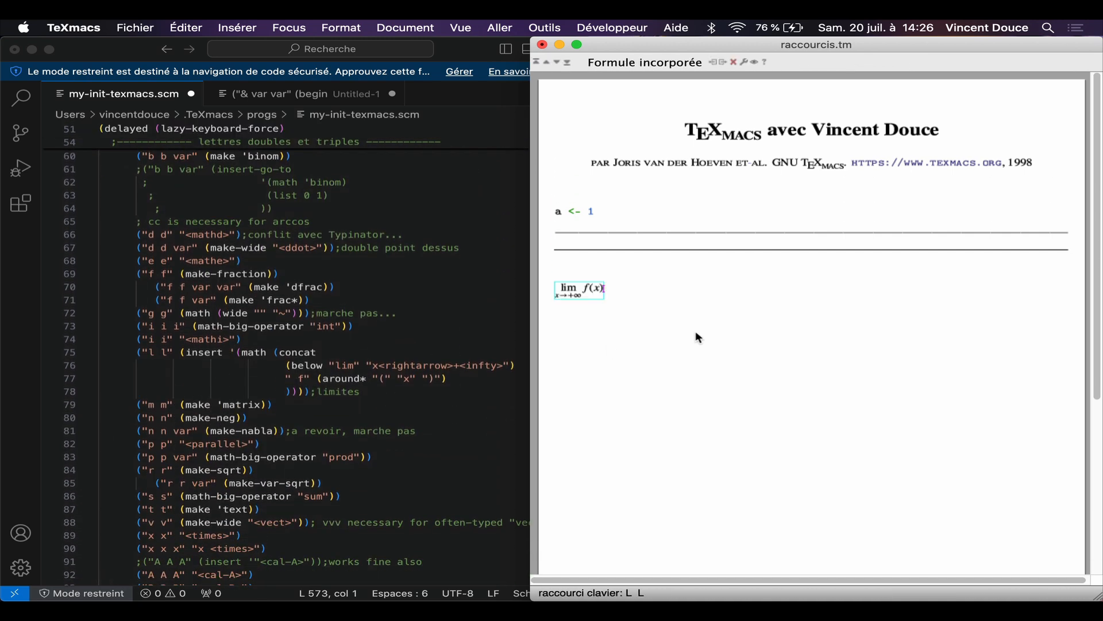
Step: Append a square root containing an empty fraction to the limit formula
{"action": "scroll", "coordinate": [257, 360], "scroll_direction": "down", "scroll_amount": 3}
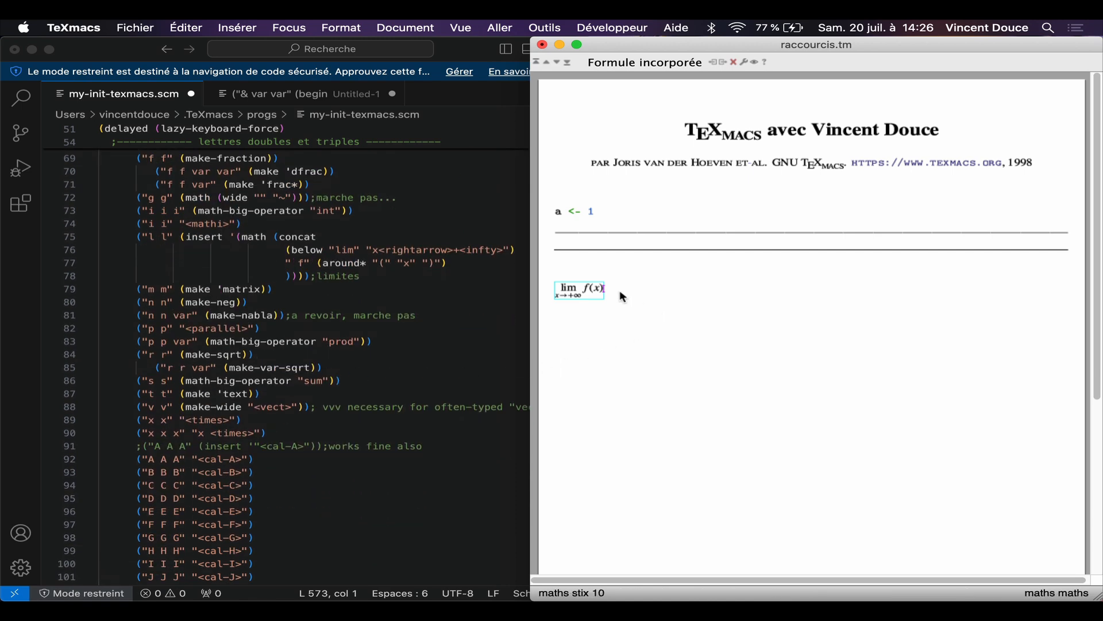
{"action": "key", "text": "r"}
{"action": "key", "text": "r"}
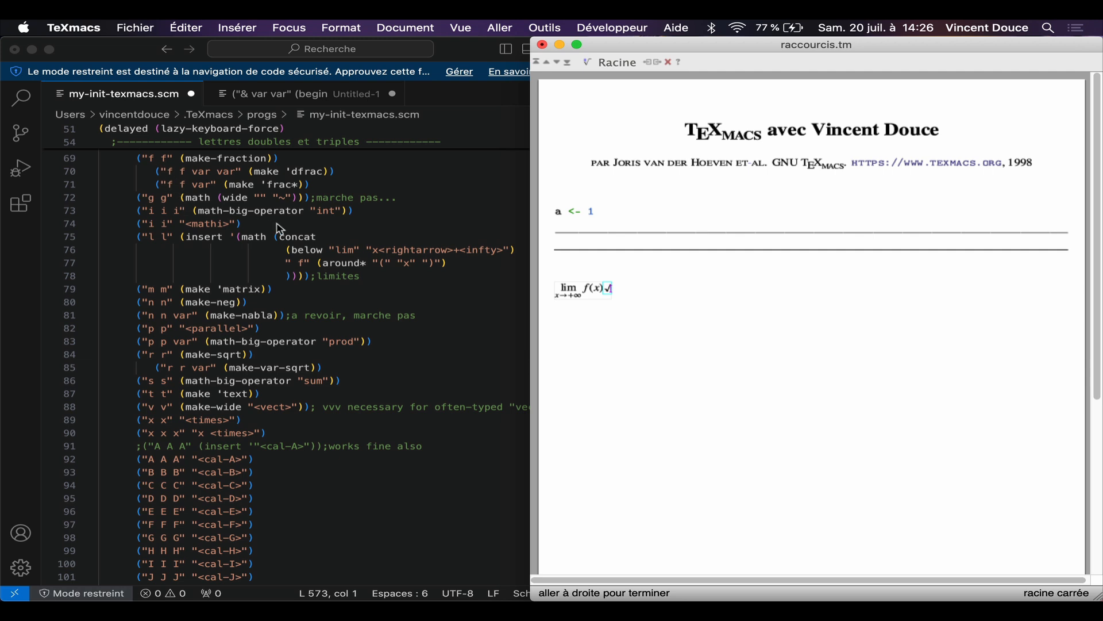
{"action": "key", "text": "f"}
{"action": "key", "text": "f"}
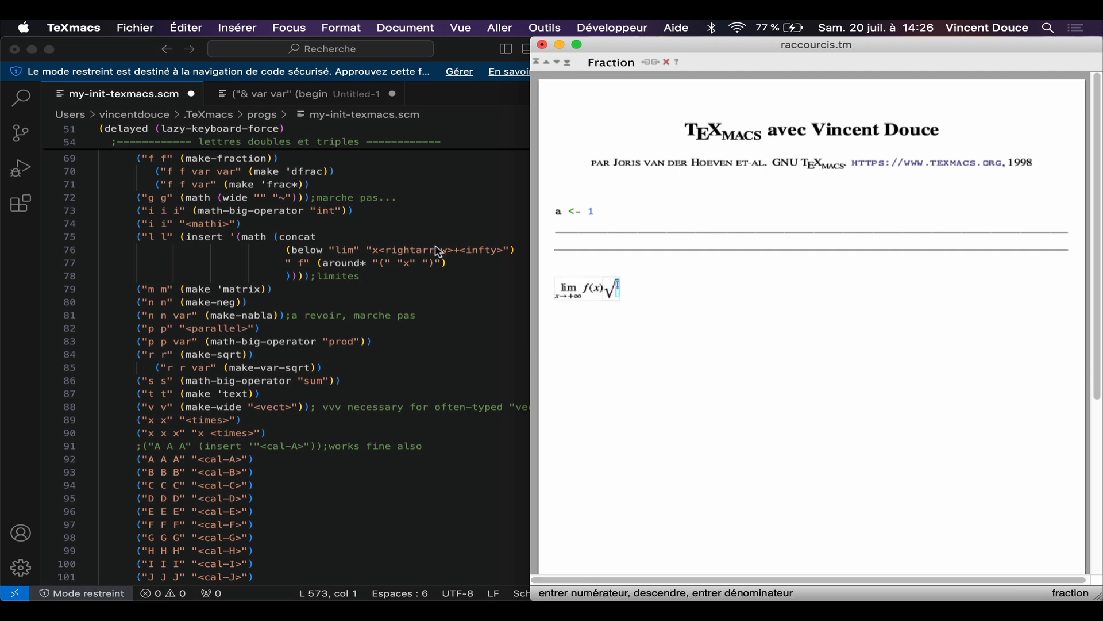
Step: Enter a blackboard-bold P and a calligraphic P in the numerator of the fraction under the root
{"action": "scroll", "coordinate": [328, 325], "scroll_direction": "down", "scroll_amount": 4}
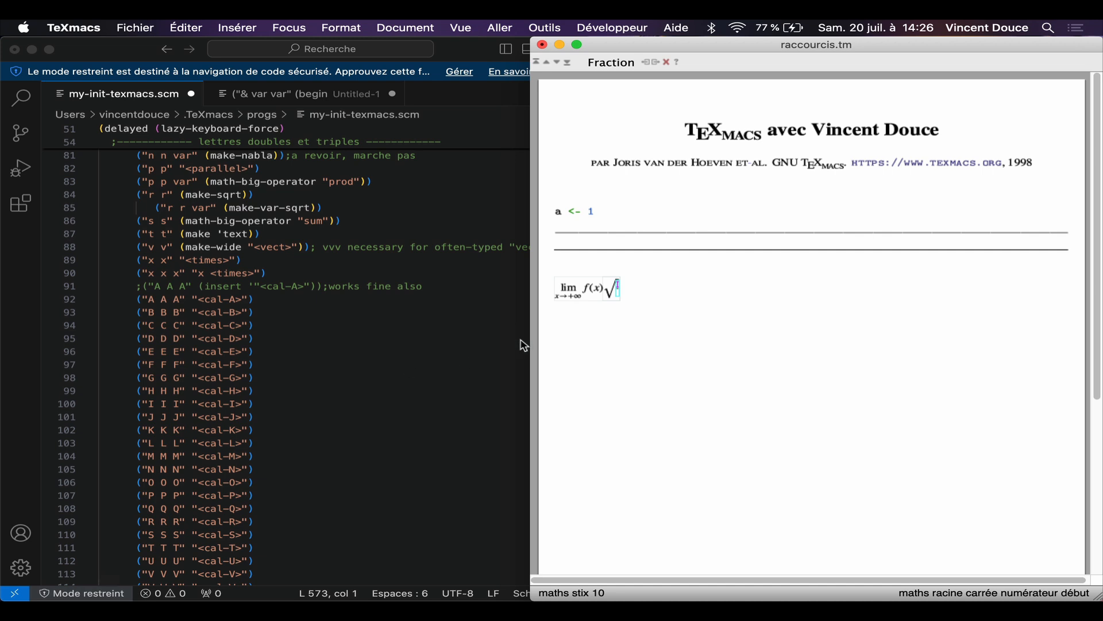
{"action": "type", "text": "PP"}
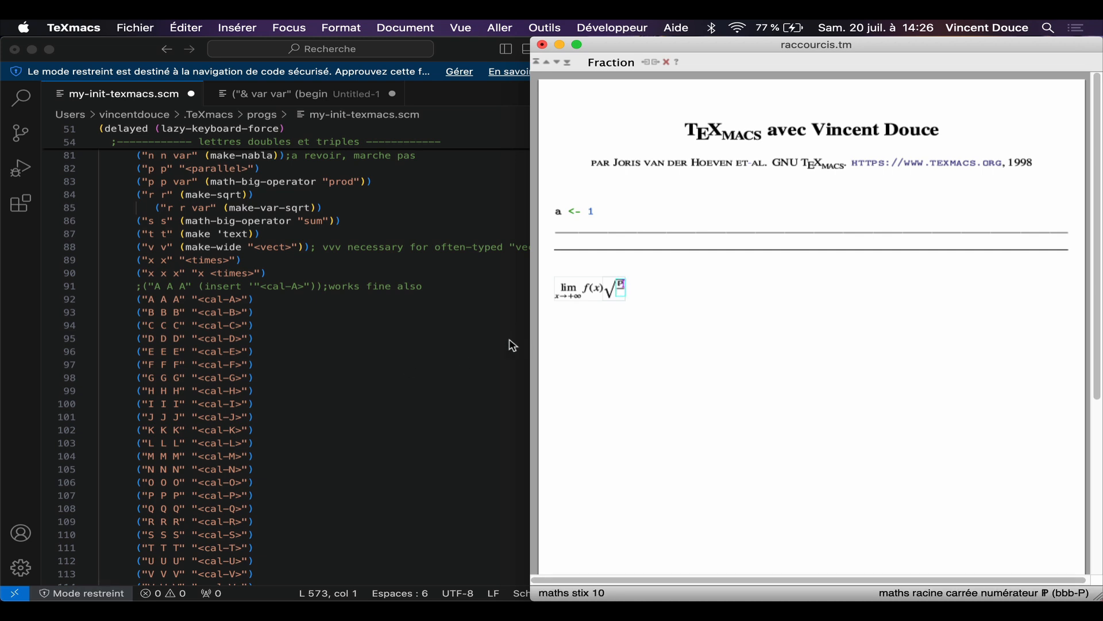
{"action": "scroll", "coordinate": [270, 411], "scroll_direction": "down", "scroll_amount": 6}
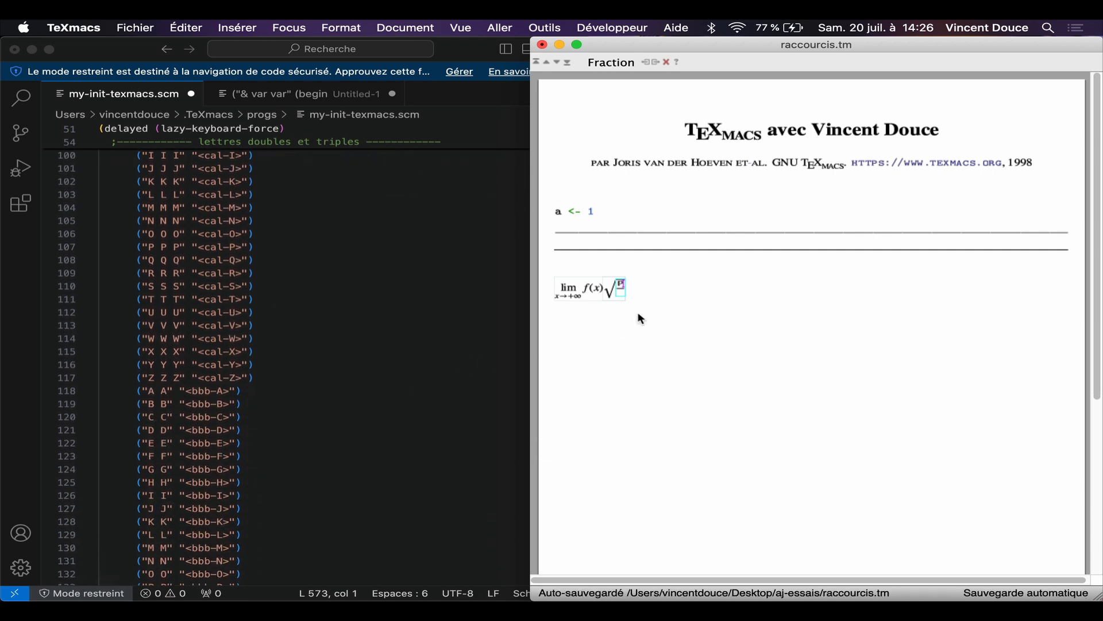
{"action": "key", "text": "BackSpace"}
{"action": "type", "text": "PP"}
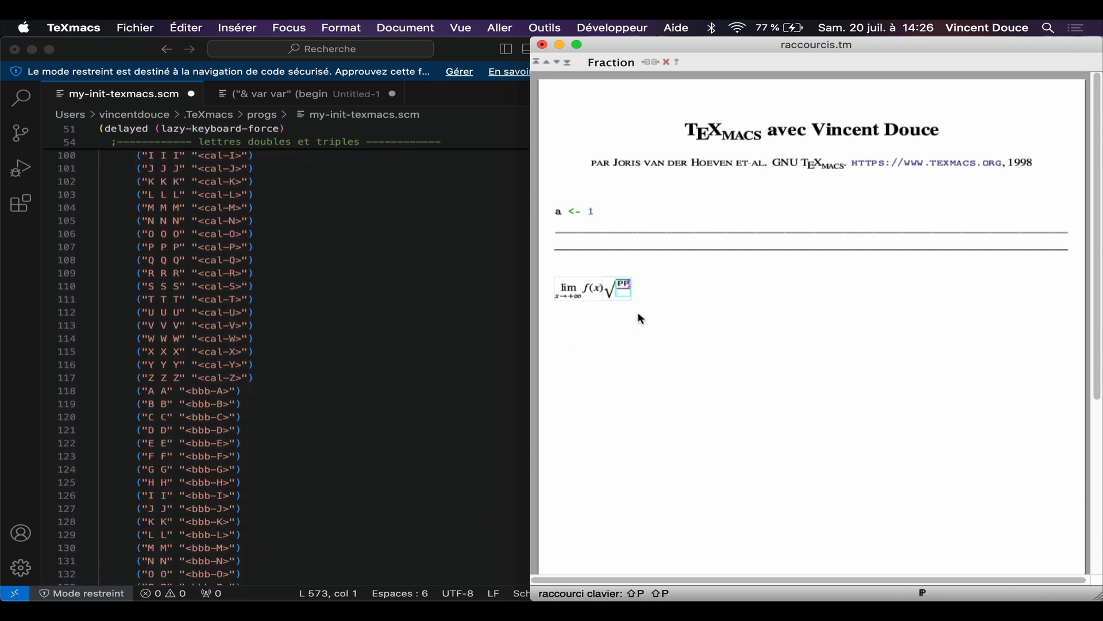
{"action": "type", "text": "P"}
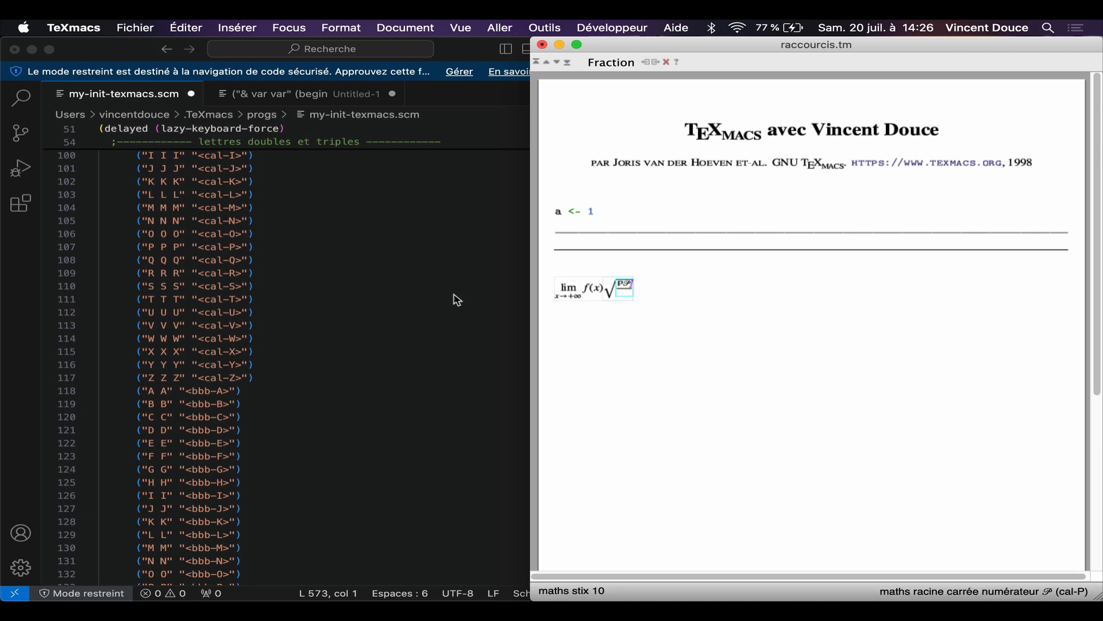
Step: Write the integral ∫f(x)dx with an upright d as an inline formula on a new line
{"action": "scroll", "coordinate": [301, 355], "scroll_direction": "up", "scroll_amount": 5}
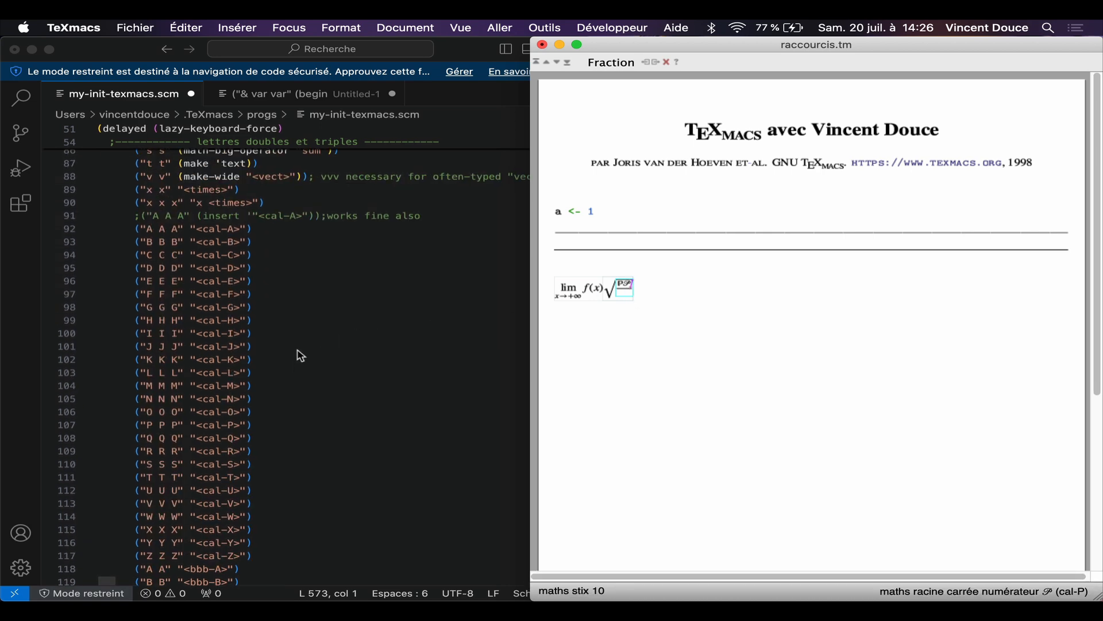
{"action": "scroll", "coordinate": [301, 356], "scroll_direction": "down", "scroll_amount": 20}
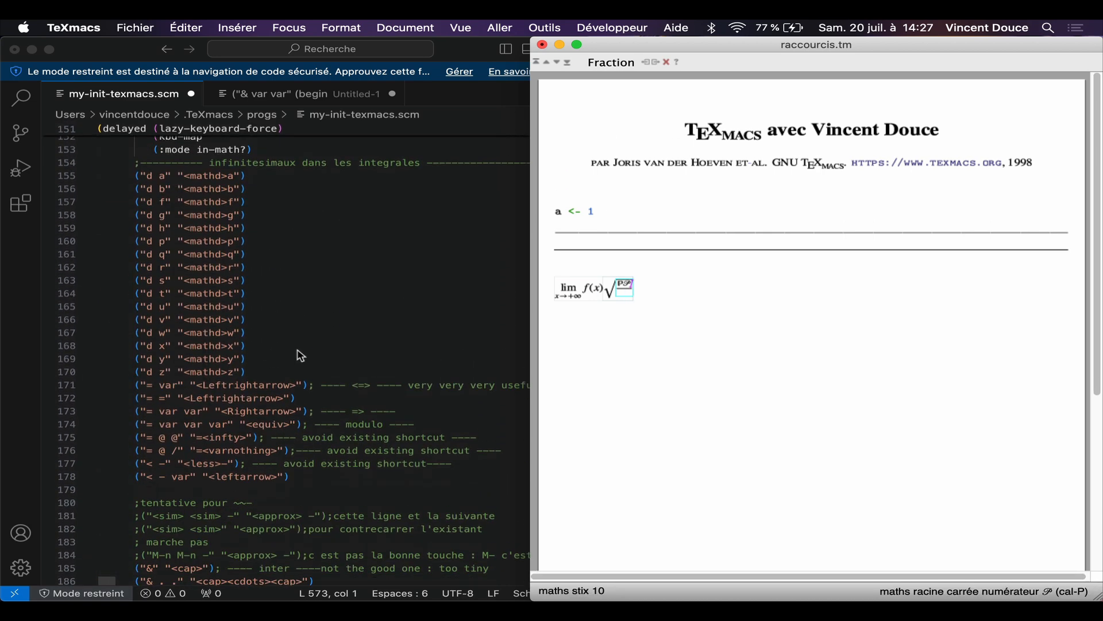
{"action": "left_click", "coordinate": [684, 286]}
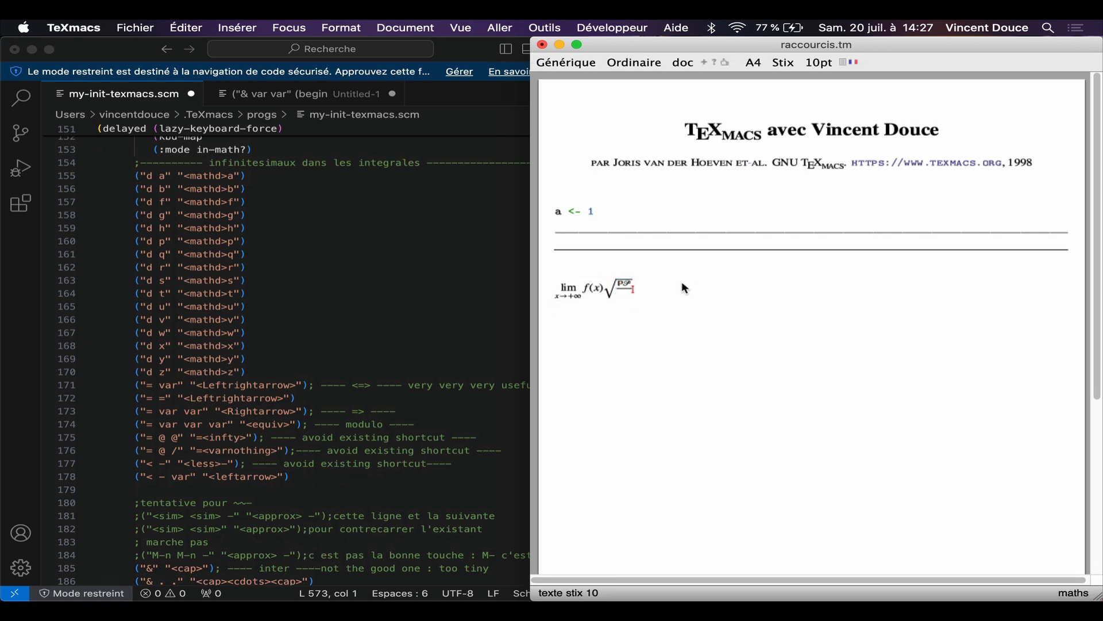
{"action": "key", "text": "Return"}
{"action": "type", "text": "$"}
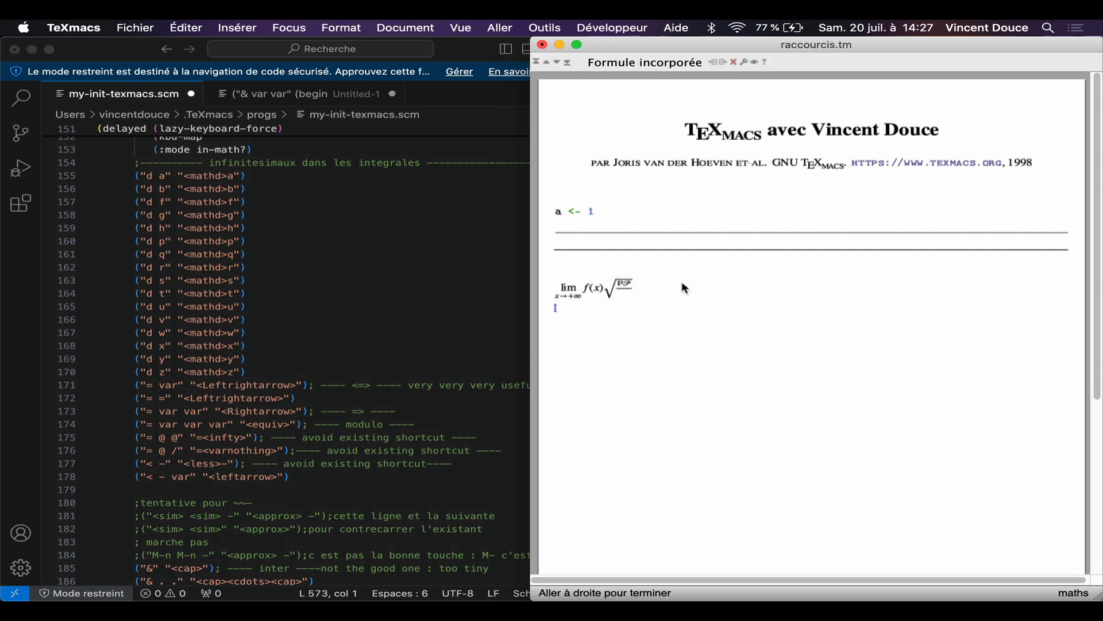
{"action": "key", "text": "shift+F5"}
{"action": "type", "text": "If(x)d"}
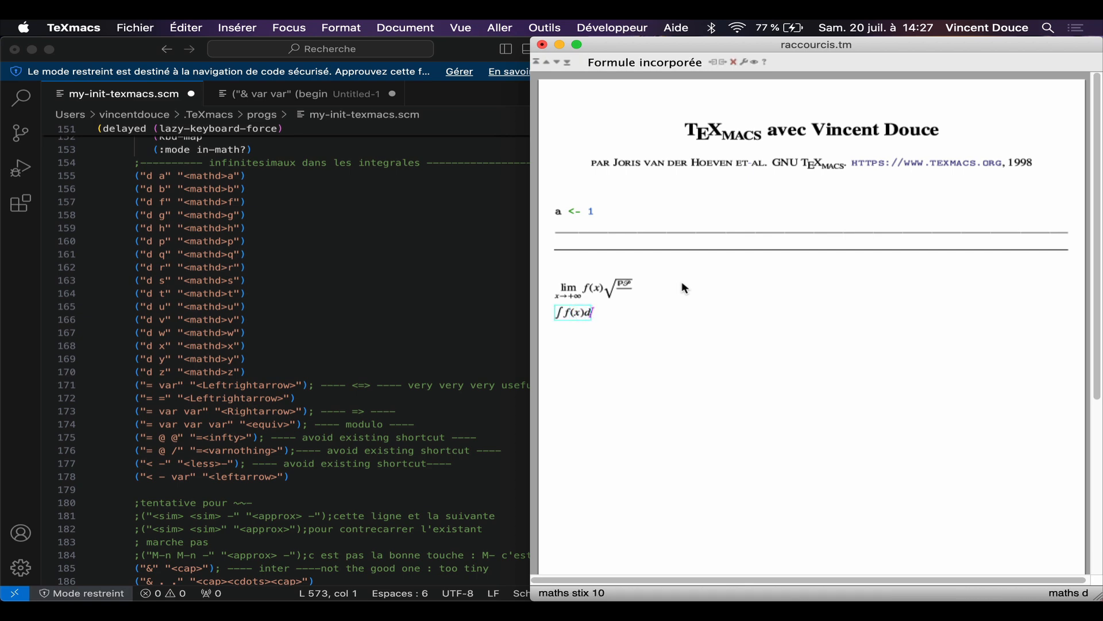
{"action": "type", "text": "x"}
{"action": "key", "text": "Right"}
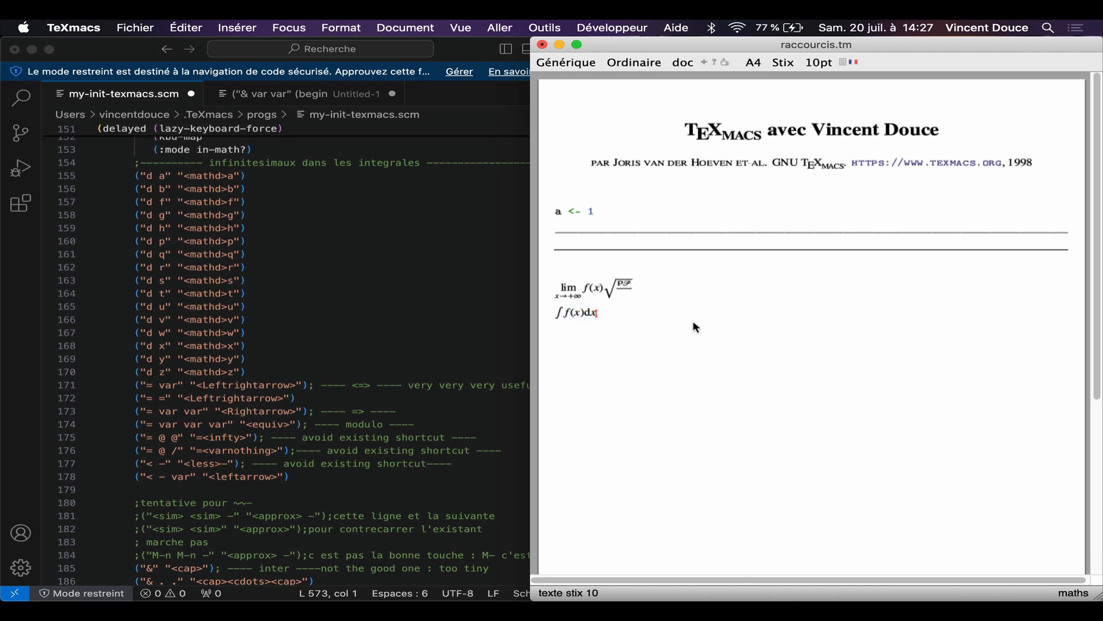
Step: Insert a keyboard key symbol for d right after the integral using the key command
{"action": "key", "text": "backslash"}
{"action": "type", "text": "keu"}
{"action": "key", "text": "Return"}
{"action": "key", "text": "BackSpace"}
{"action": "type", "text": "\\key"}
{"action": "key", "text": "Return"}
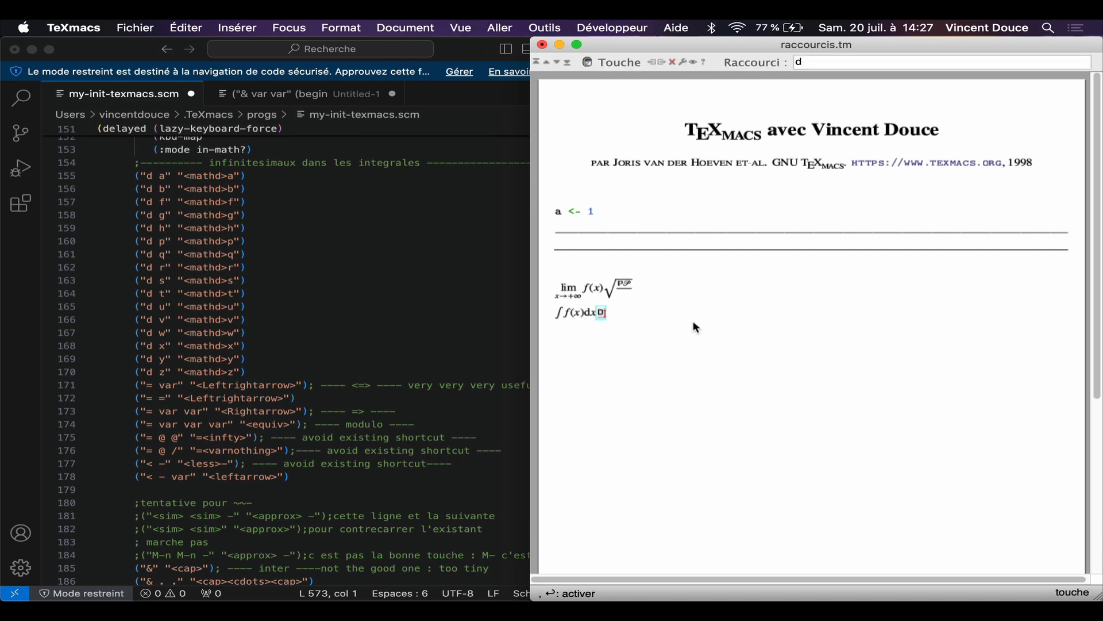
{"action": "type", "text": "d"}
{"action": "key", "text": "Right"}
Step: Insert a keyboard key symbol for x right after the d key symbol using the key command
{"action": "key", "text": "backslash"}
{"action": "type", "text": "key"}
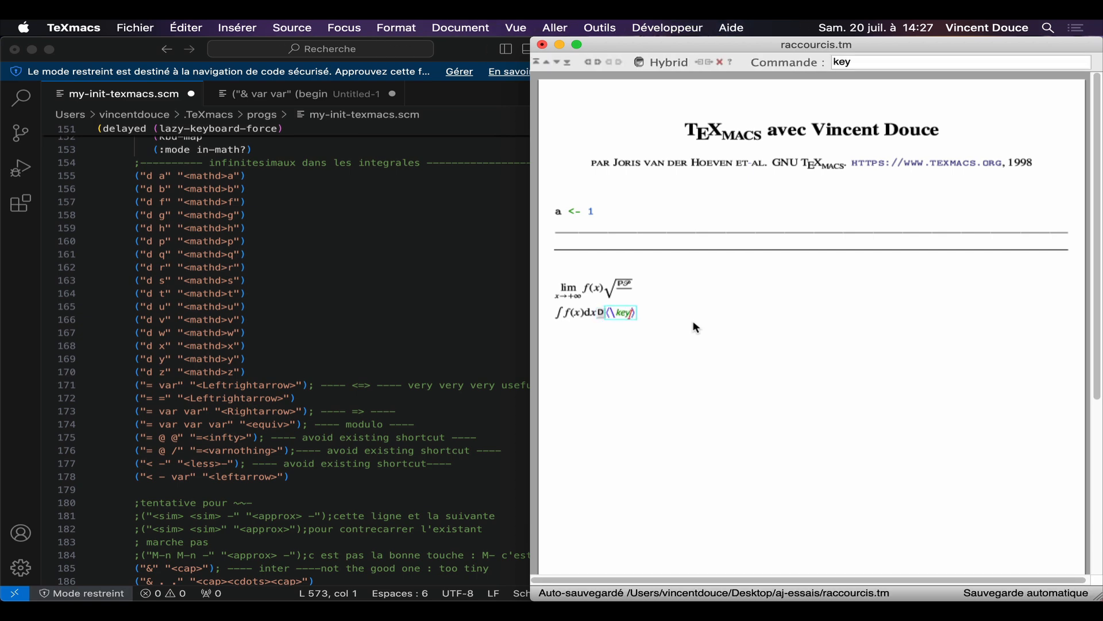
{"action": "key", "text": "Return"}
{"action": "type", "text": "x"}
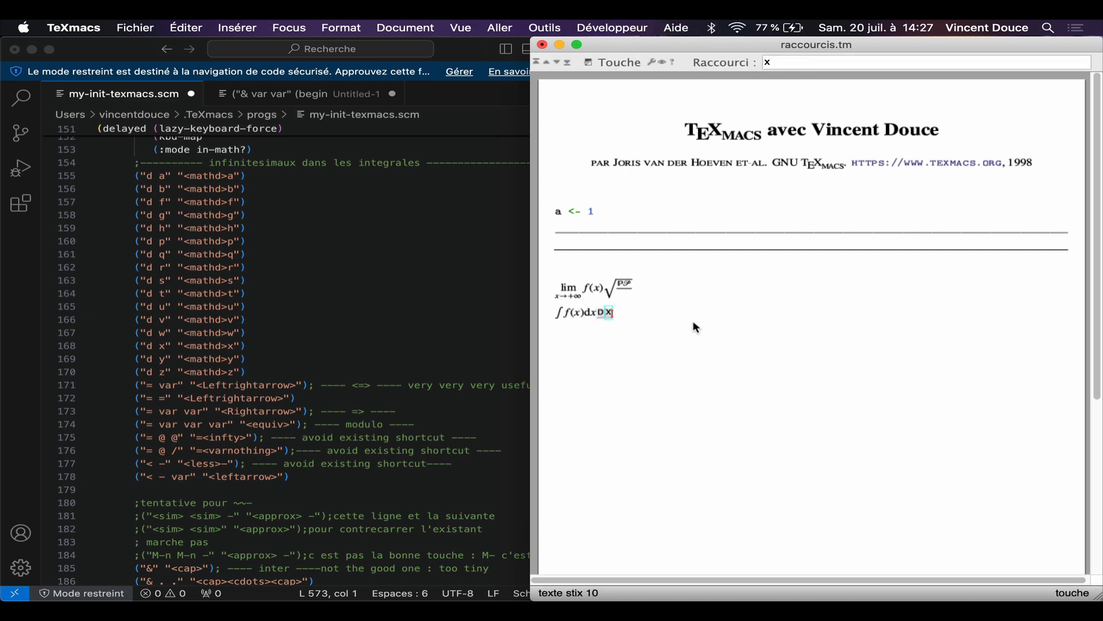
Step: Select the upright d in the integral formula to point it out
{"action": "left_click", "coordinate": [592, 314]}
{"action": "key", "text": "Left"}
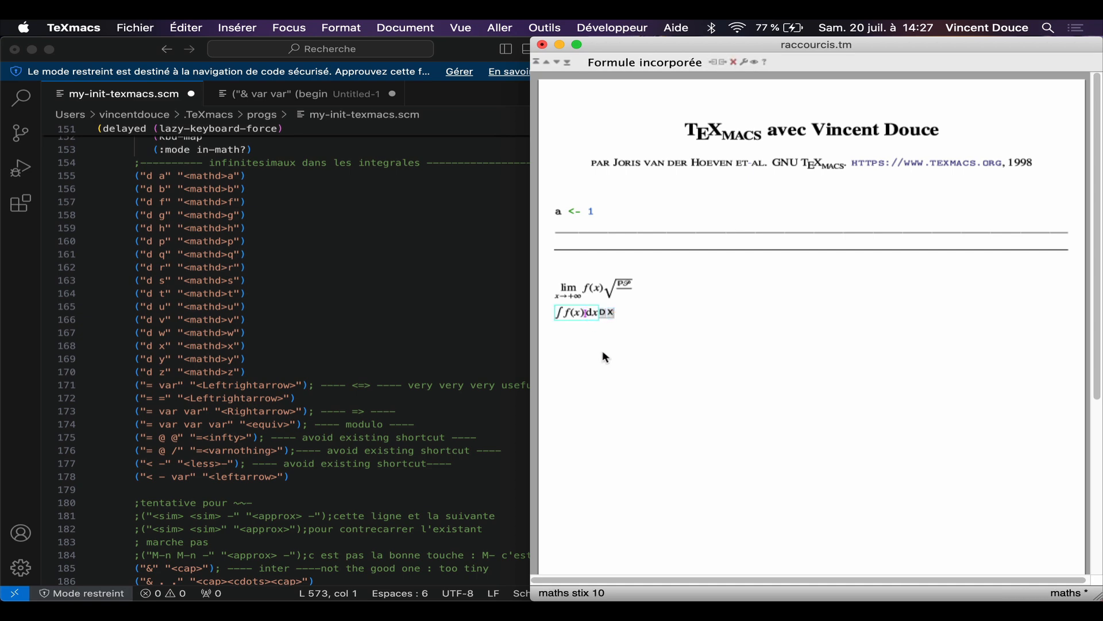
{"action": "key", "text": "shift+Right"}
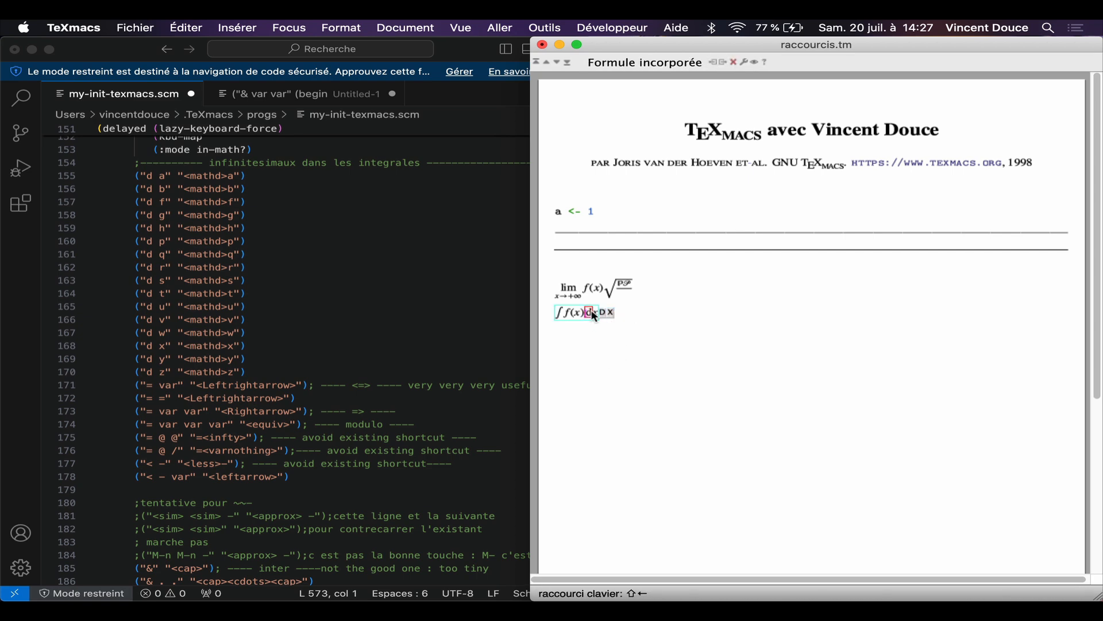
Step: Write the LaTeX code \rm{d}x as verbatim text on a new line below the integral
{"action": "left_click", "coordinate": [640, 321]}
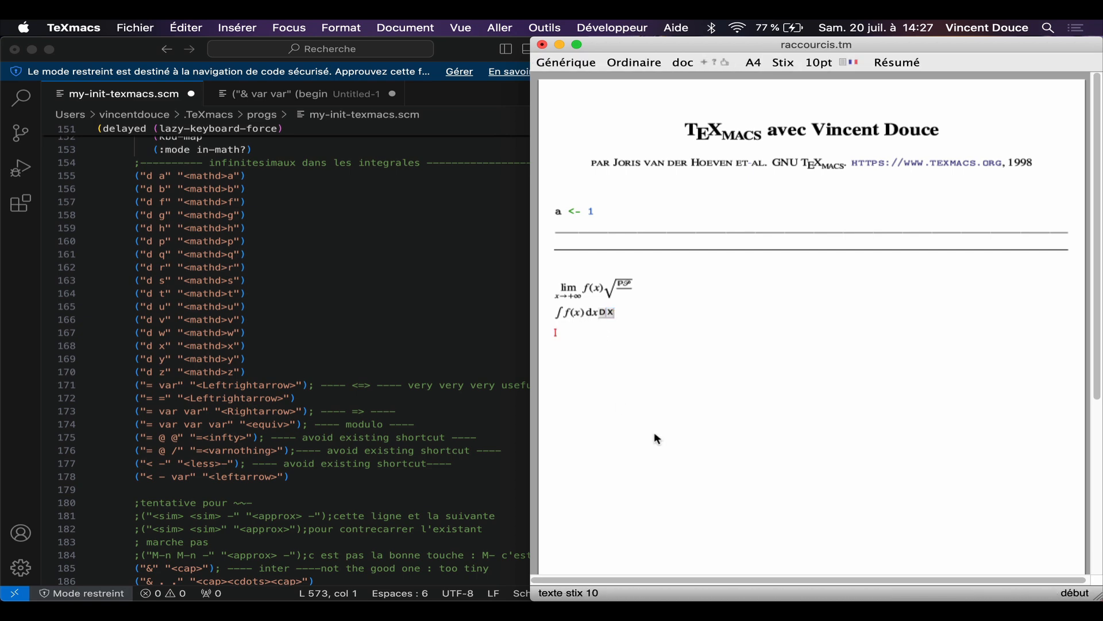
{"action": "type", "text": "\\rm"}
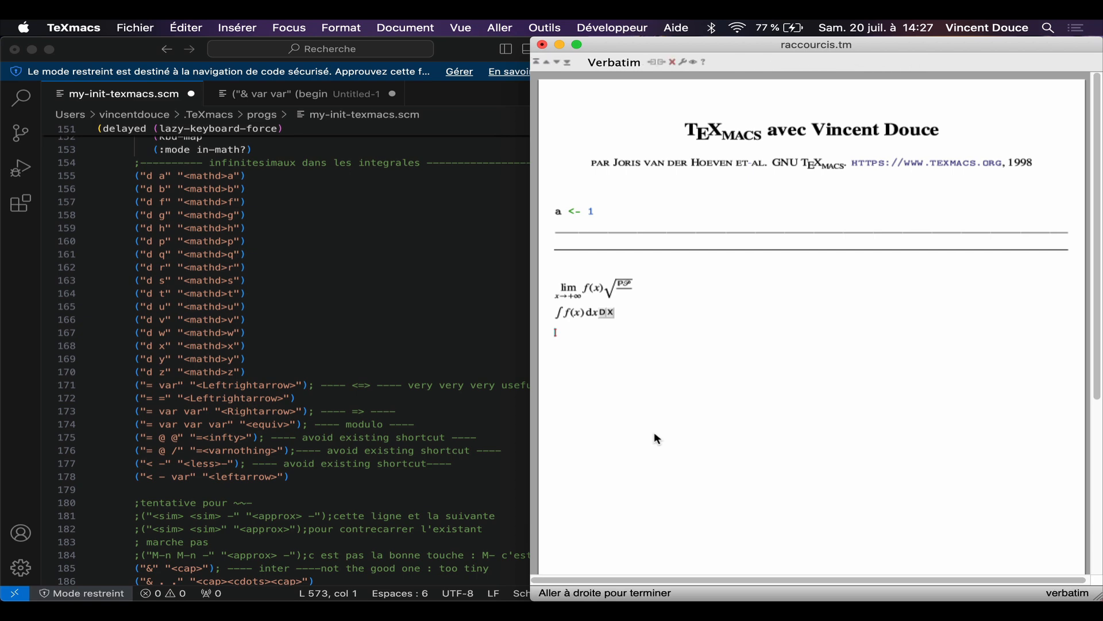
{"action": "type", "text": "{d}"}
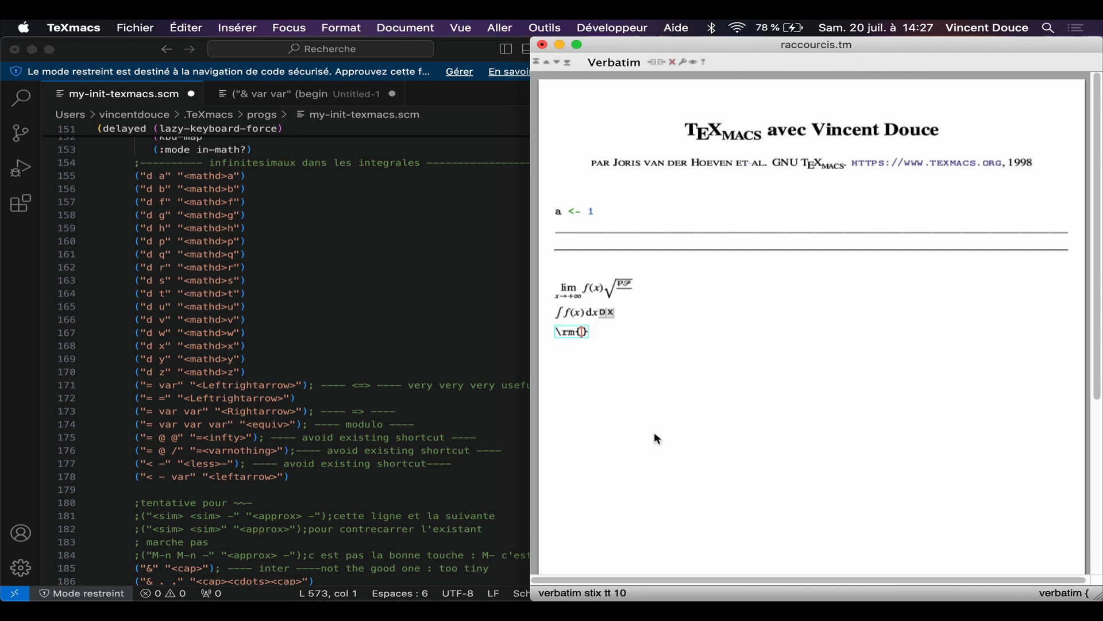
{"action": "type", "text": "x"}
{"action": "key", "text": "Return"}
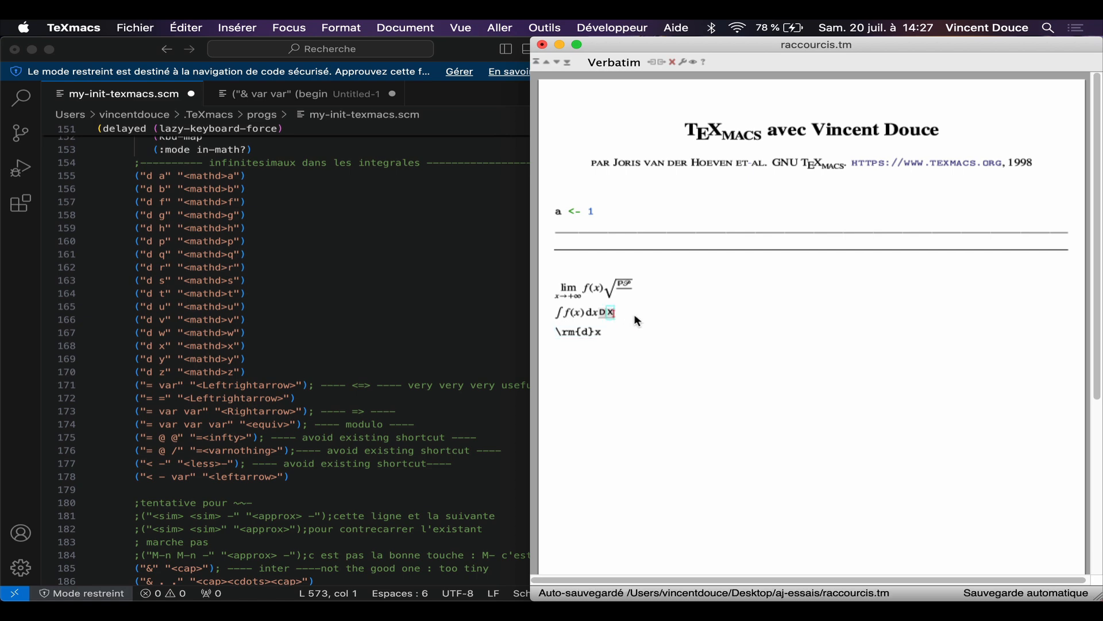
Step: Add an inline formula with the differentials dt, da and dz, with upright d's, after the key symbols
{"action": "type", "text": "$dtda"}
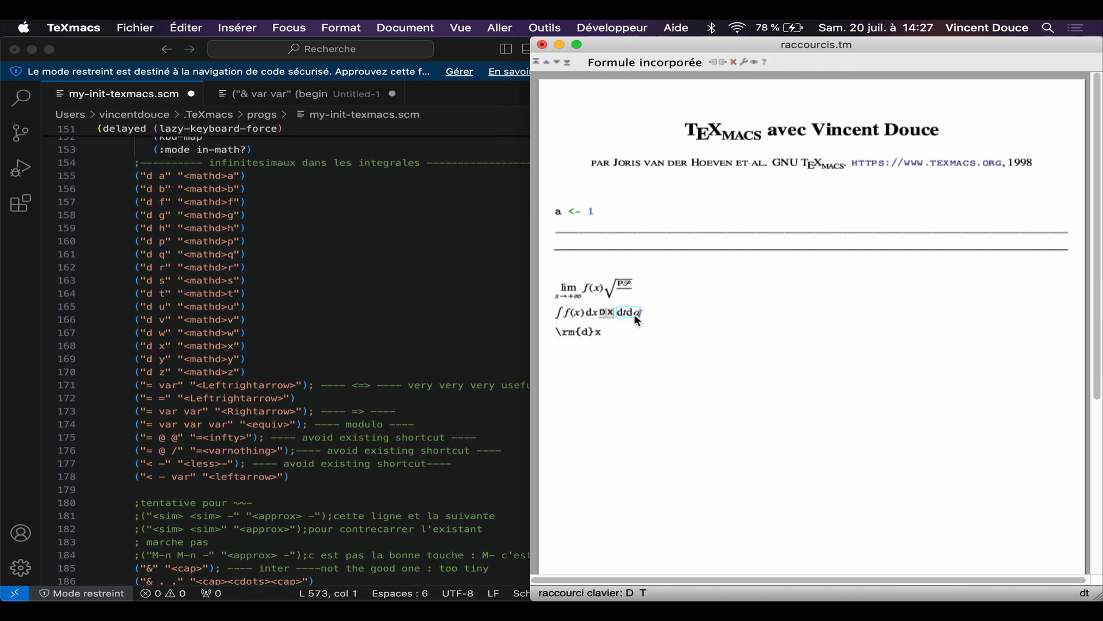
{"action": "type", "text": "dz"}
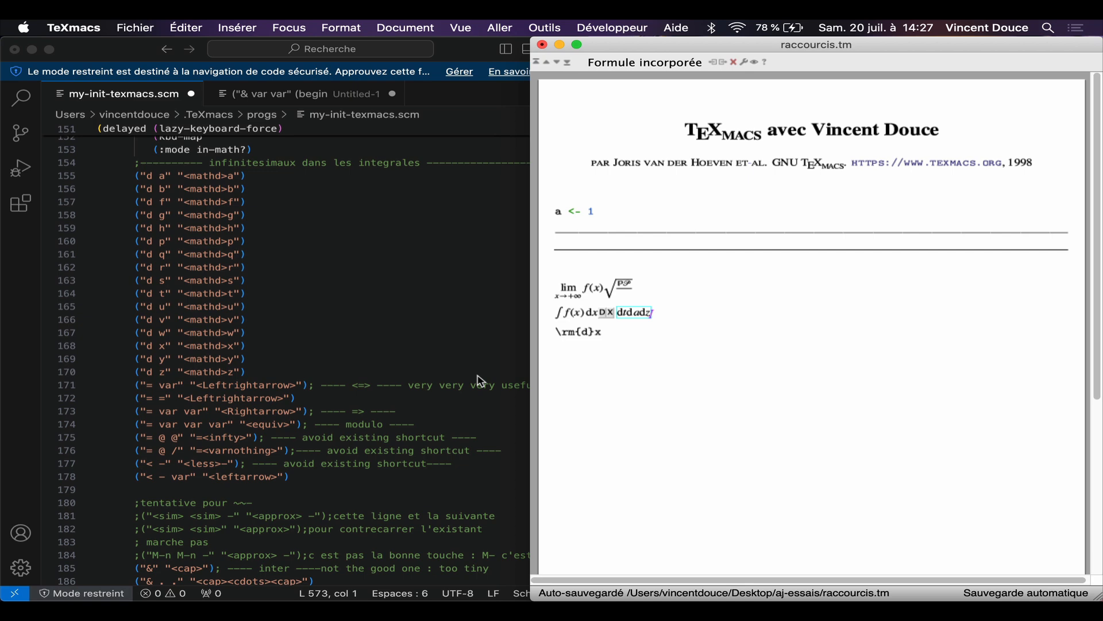
{"action": "left_click", "coordinate": [629, 336]}
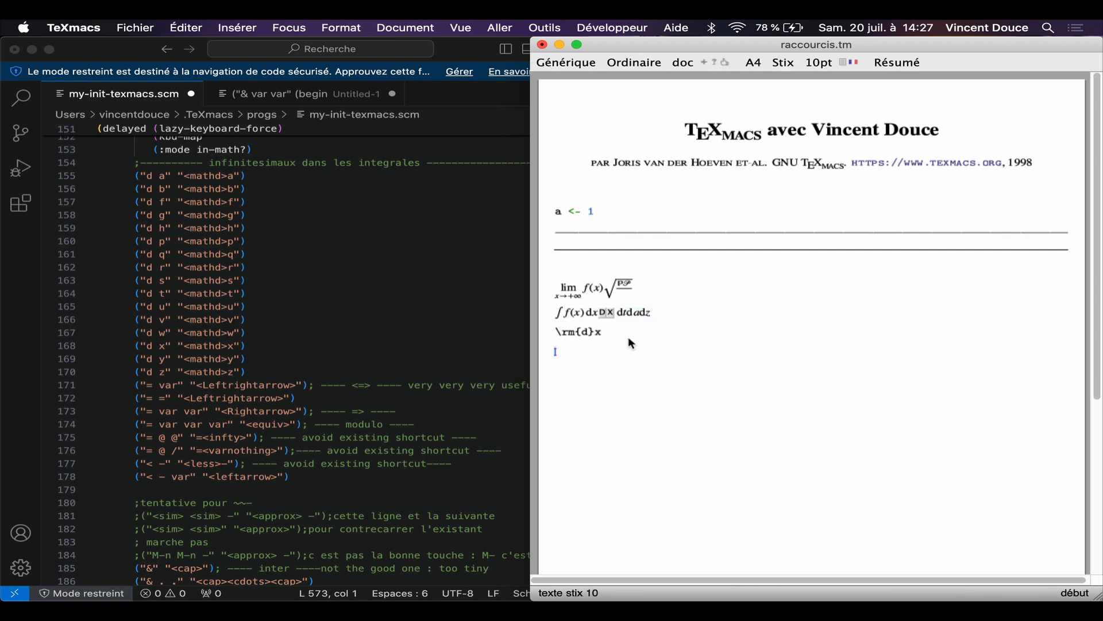
Step: Insert a double left-right arrow ⇔ in an inline formula below the \rm{d}x line, followed by a new line
{"action": "type", "text": "$"}
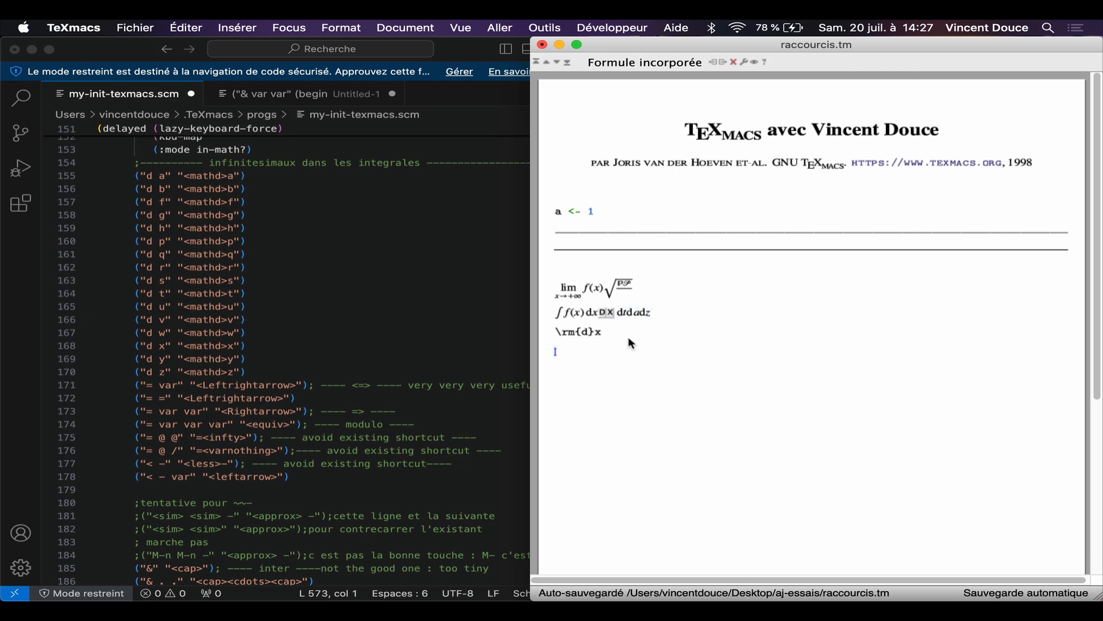
{"action": "type", "text": "=="}
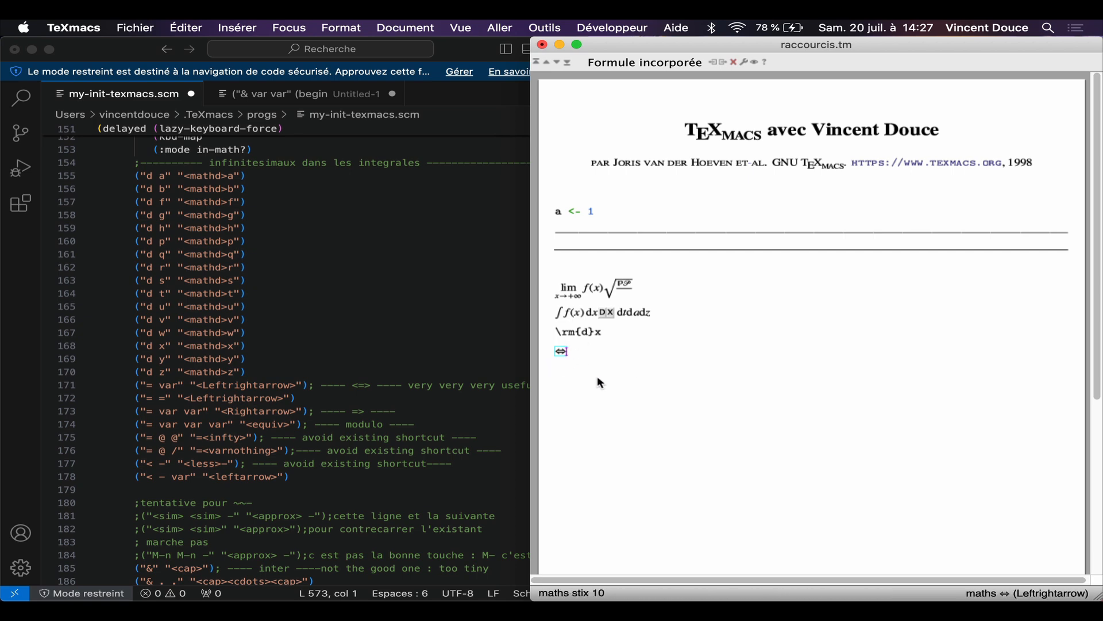
{"action": "key", "text": "Return"}
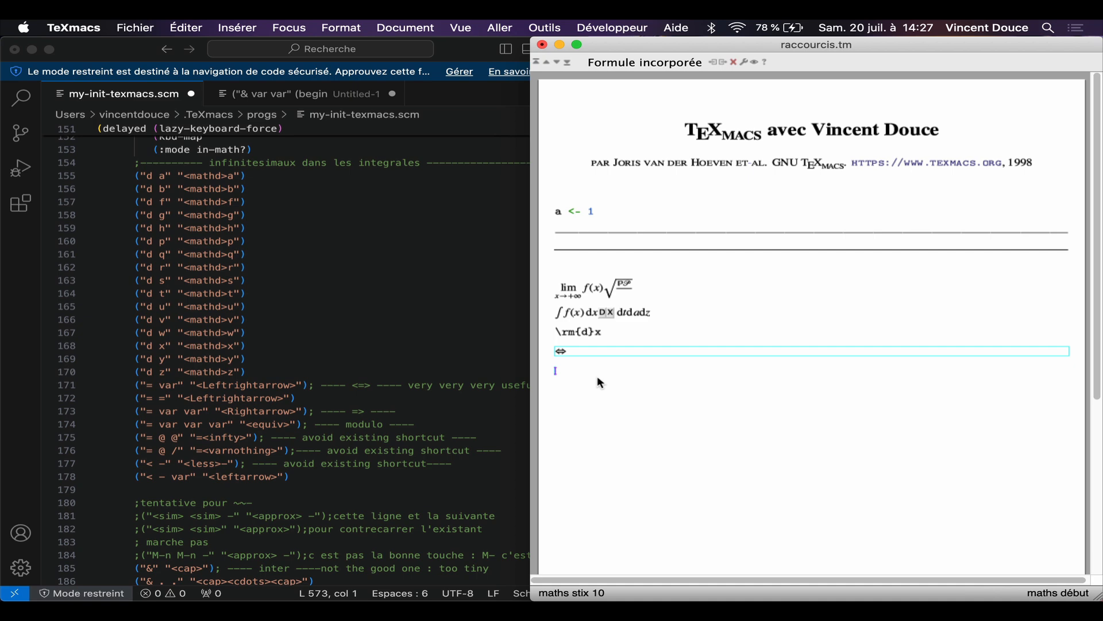
Step: Enter the inequality x < −3 on the line below the double arrow
{"action": "type", "text": "<"}
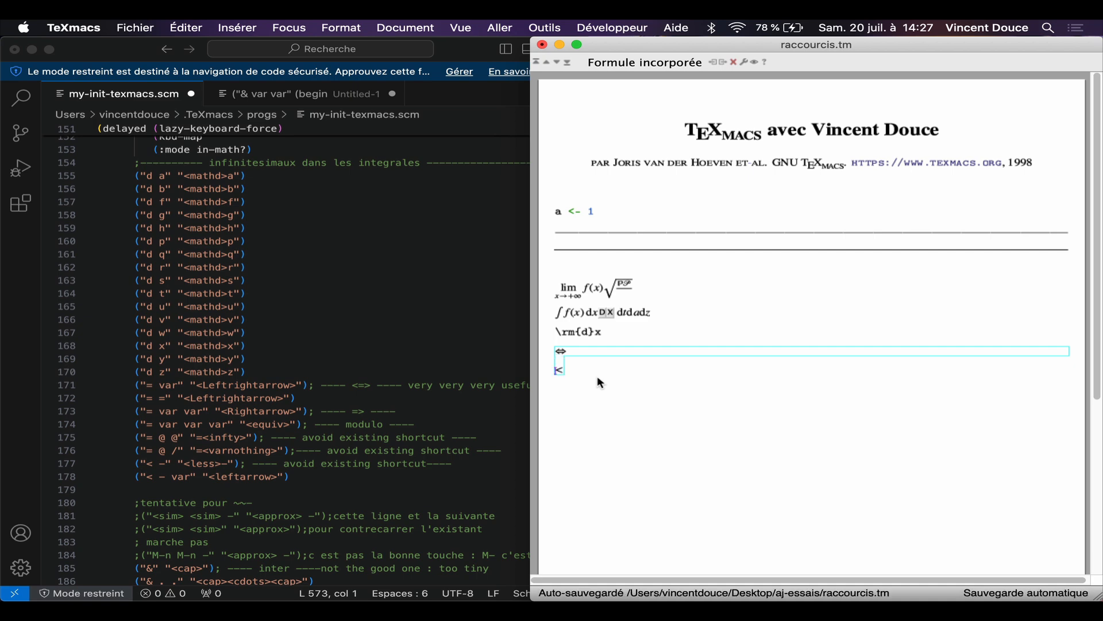
{"action": "type", "text": "e"}
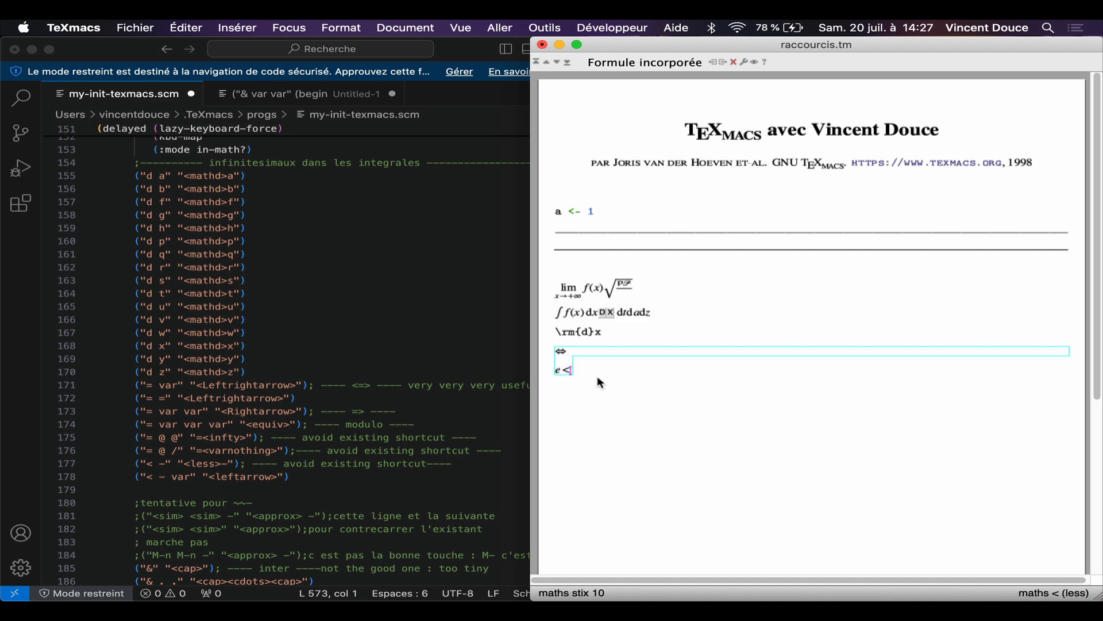
{"action": "key", "text": "BackSpace"}
{"action": "type", "text": "x<"}
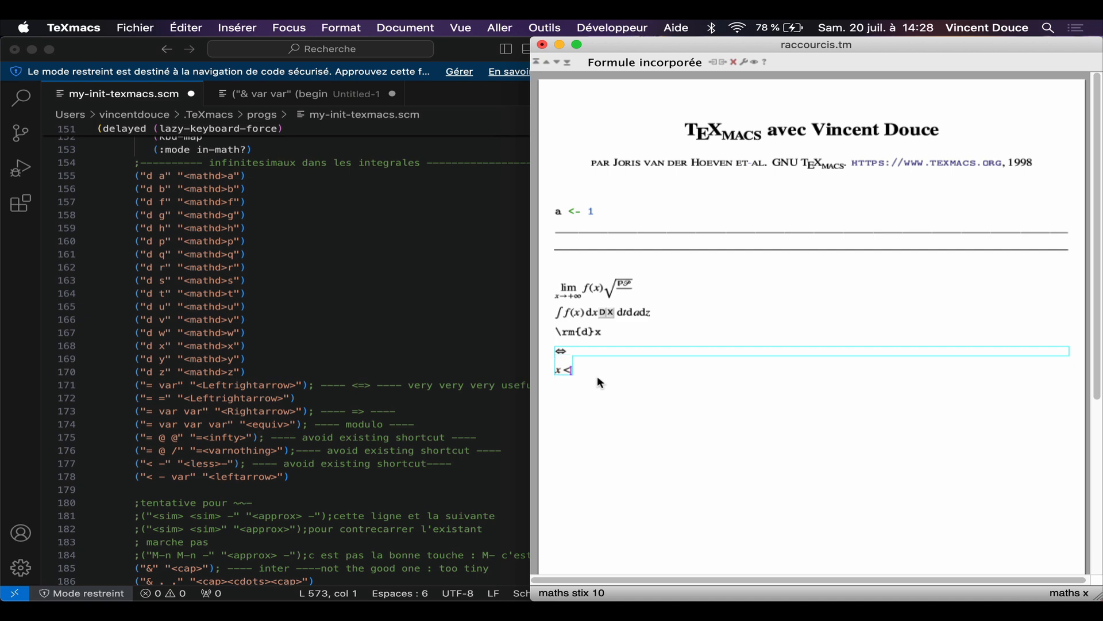
{"action": "type", "text": "-"}
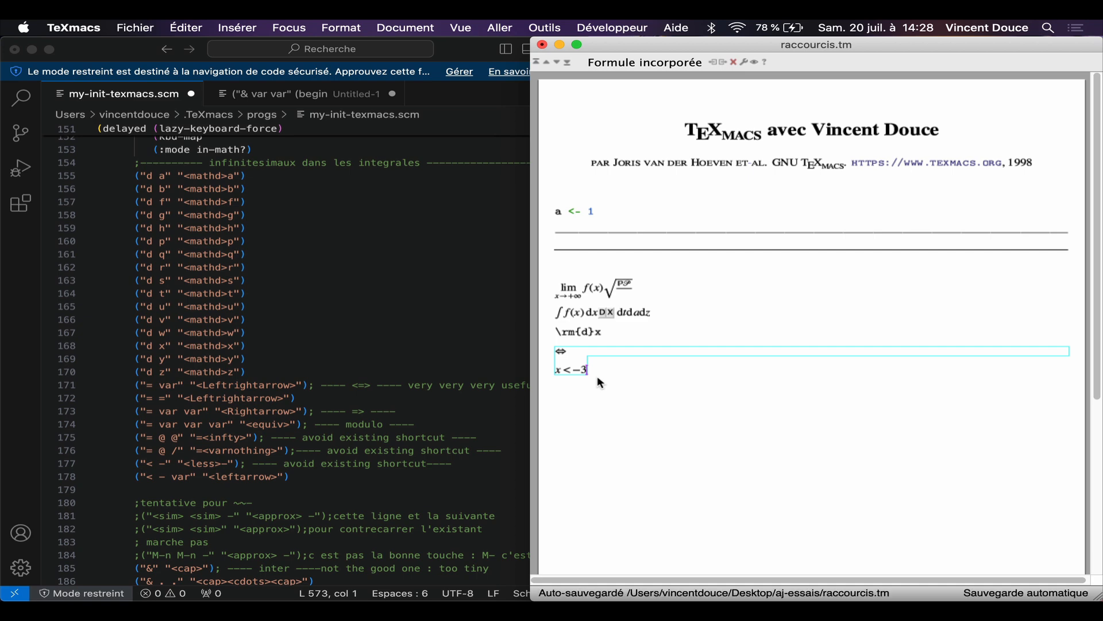
Step: Append a left arrow ← to the inequality using its custom shortcut and start a new line
{"action": "type", "text": "<"}
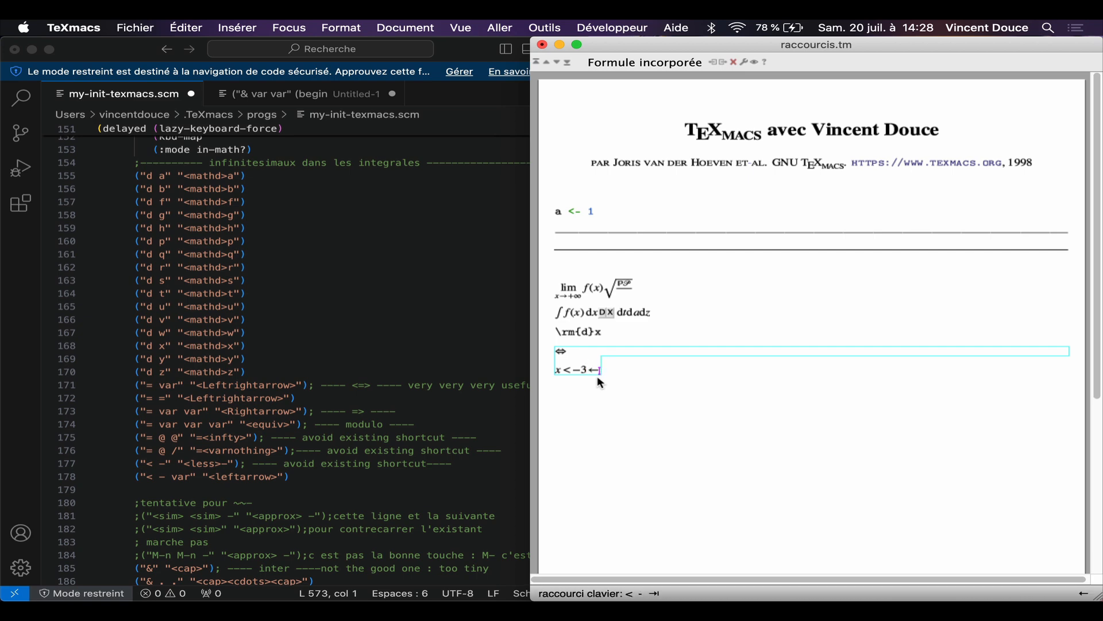
{"action": "key", "text": "Tab"}
{"action": "key", "text": "Return"}
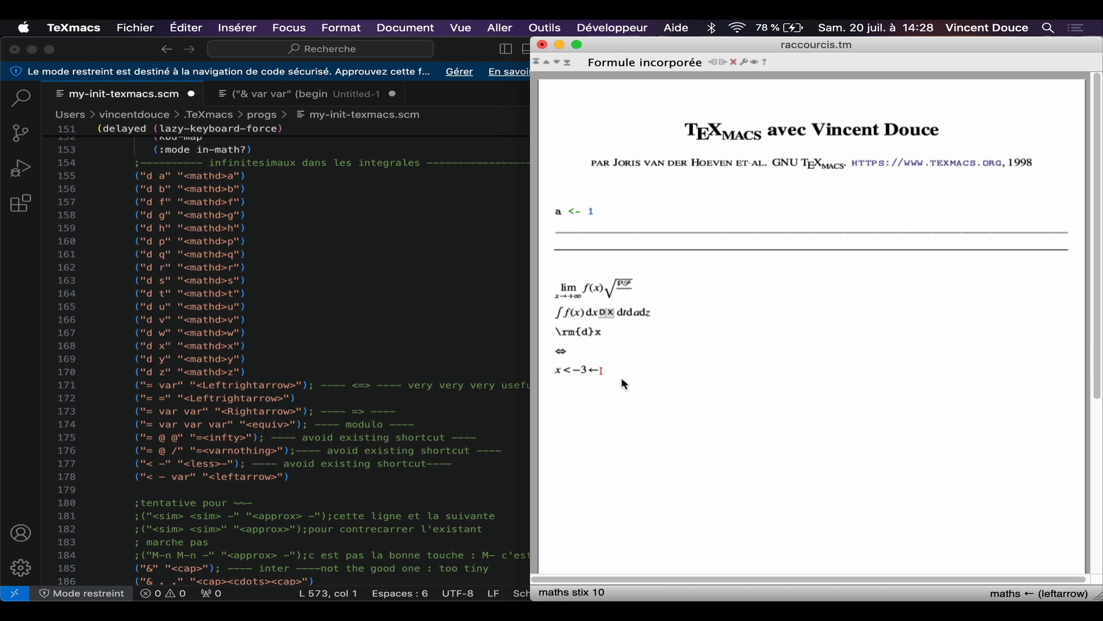
Step: Write a text-mode ampersand on the new line, followed by an intersection symbol ∩ in an inline formula
{"action": "scroll", "coordinate": [191, 397], "scroll_direction": "down", "scroll_amount": 4}
{"action": "scroll", "coordinate": [191, 398], "scroll_direction": "down", "scroll_amount": 4}
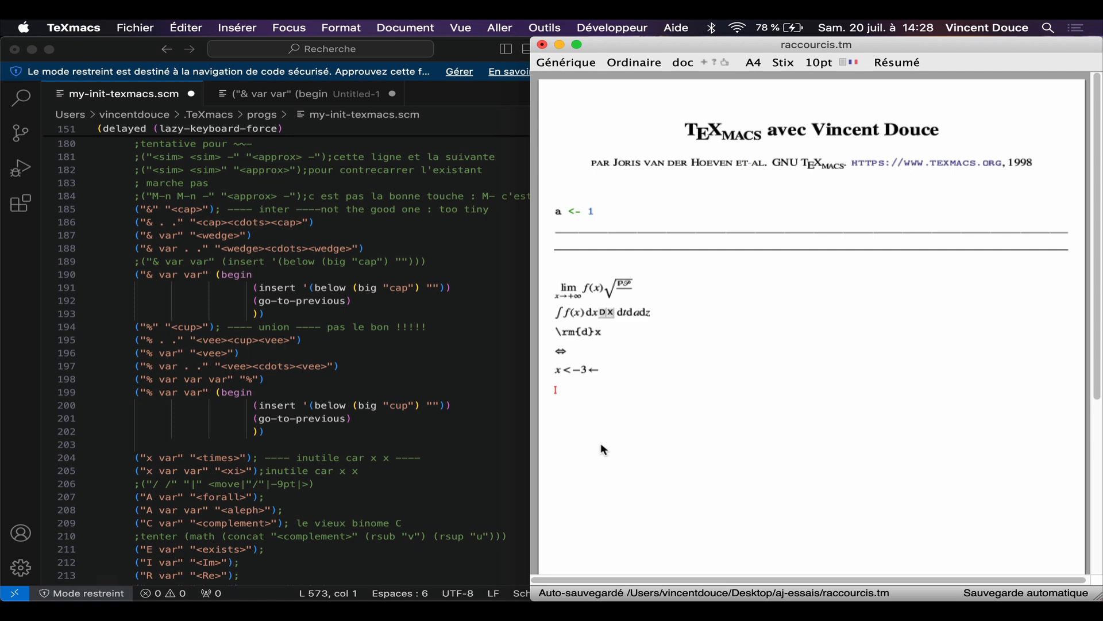
{"action": "type", "text": "&"}
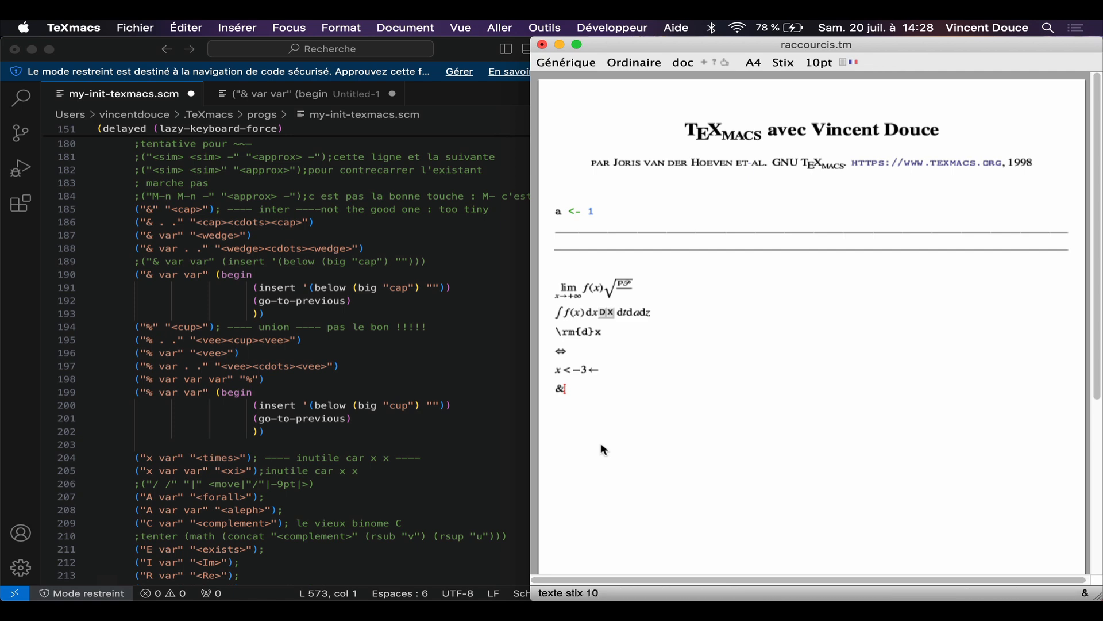
{"action": "key", "text": "dollar"}
{"action": "type", "text": "&"}
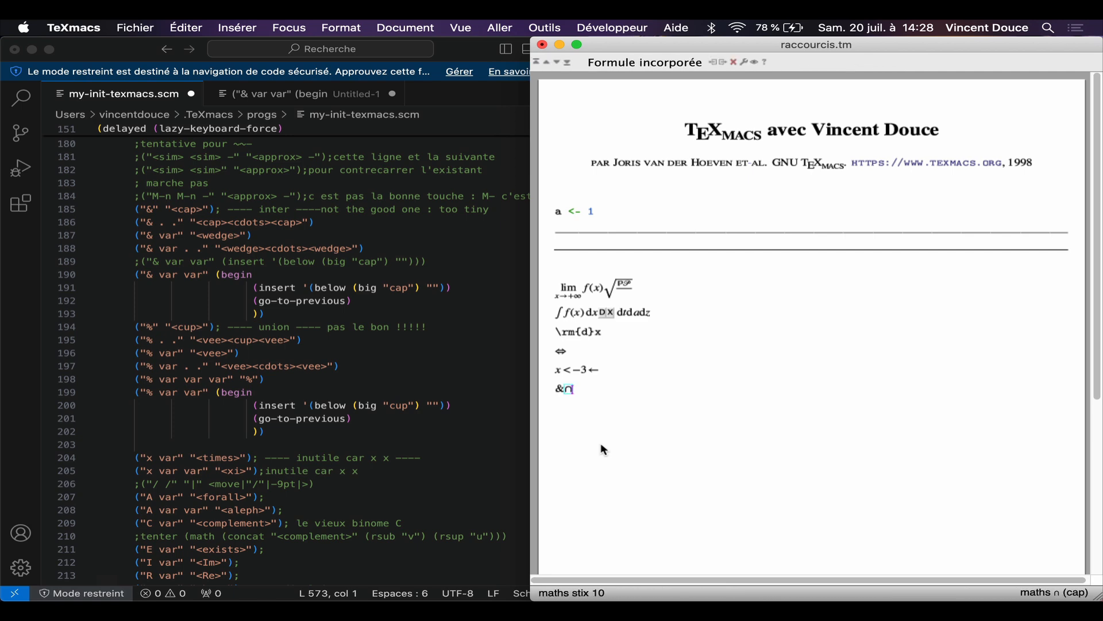
{"action": "key", "text": "Right"}
Step: Append a text-mode percent sign and a union symbol ∪ in an inline formula to the same line
{"action": "type", "text": "%"}
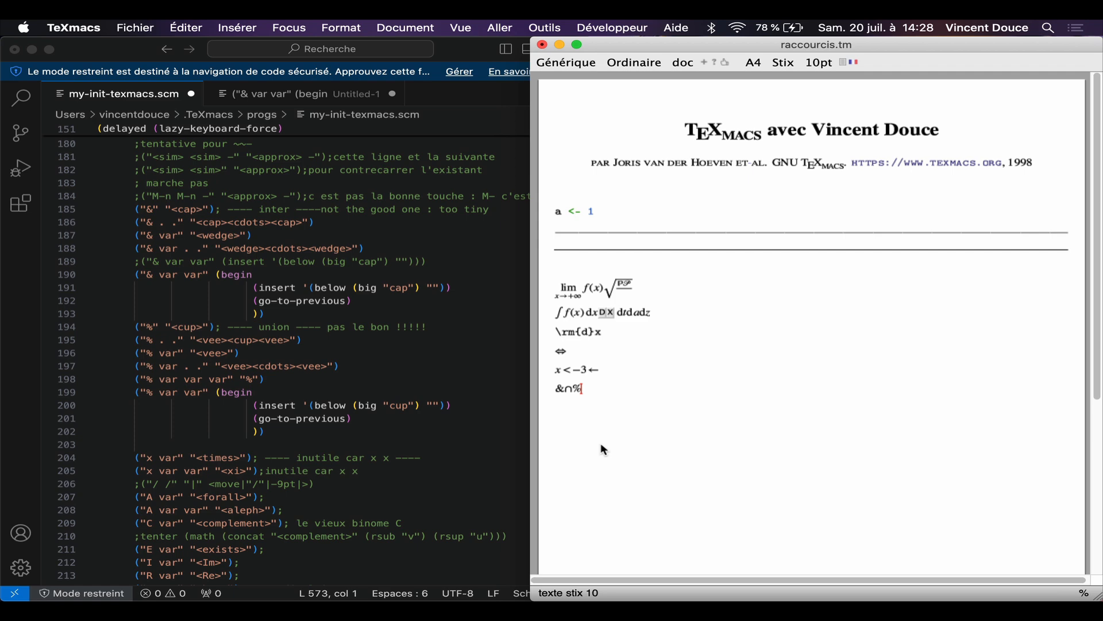
{"action": "key", "text": "dollar"}
{"action": "type", "text": "%"}
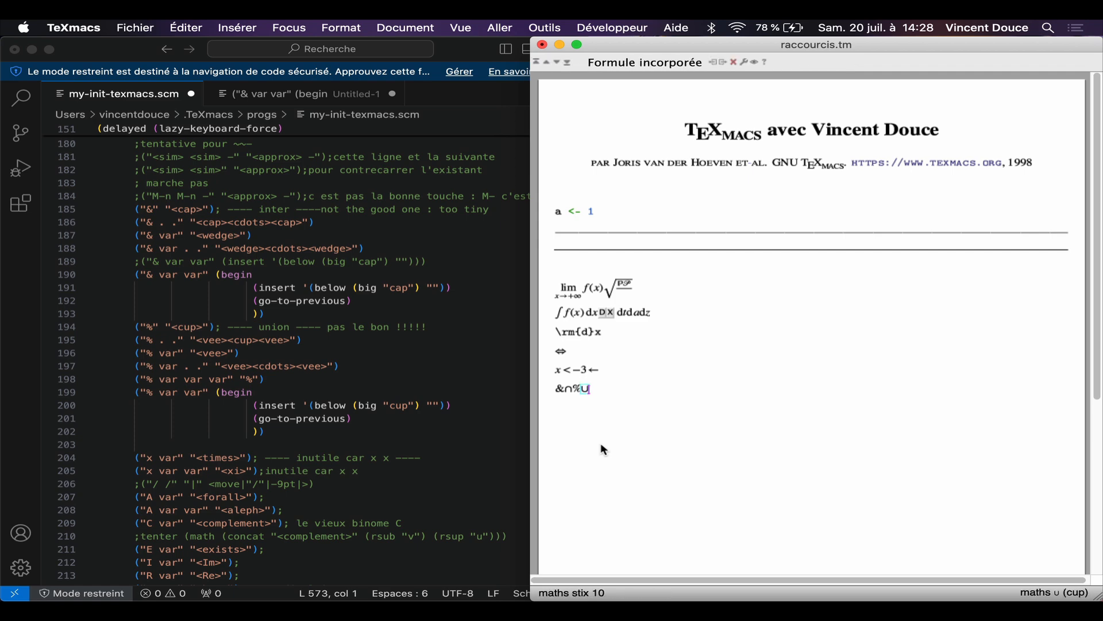
{"action": "left_click", "coordinate": [635, 396]}
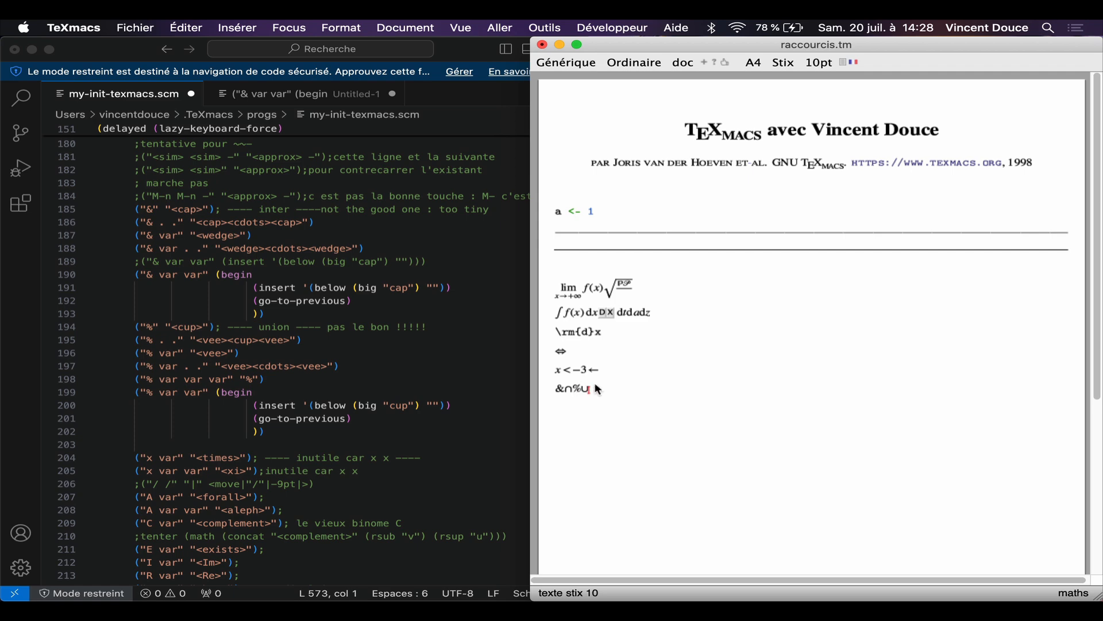
Step: Start an inline formula on a new line with the quantifiers ∀ and ∃ using their custom shortcuts
{"action": "key", "text": "Return"}
{"action": "scroll", "coordinate": [308, 385], "scroll_direction": "down", "scroll_amount": 5}
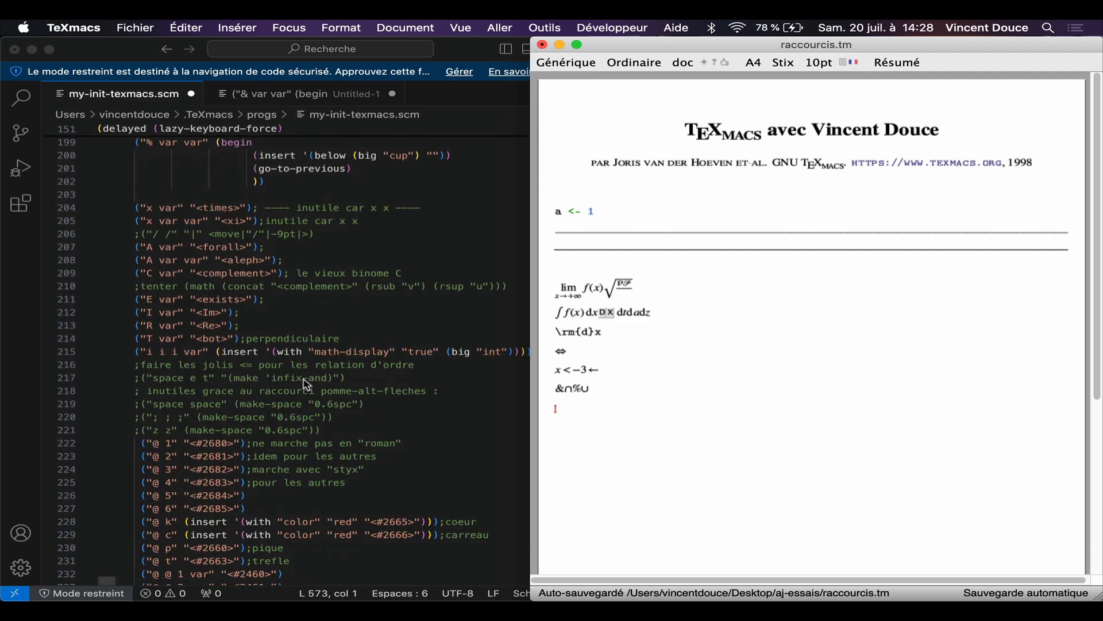
{"action": "key", "text": "dollar"}
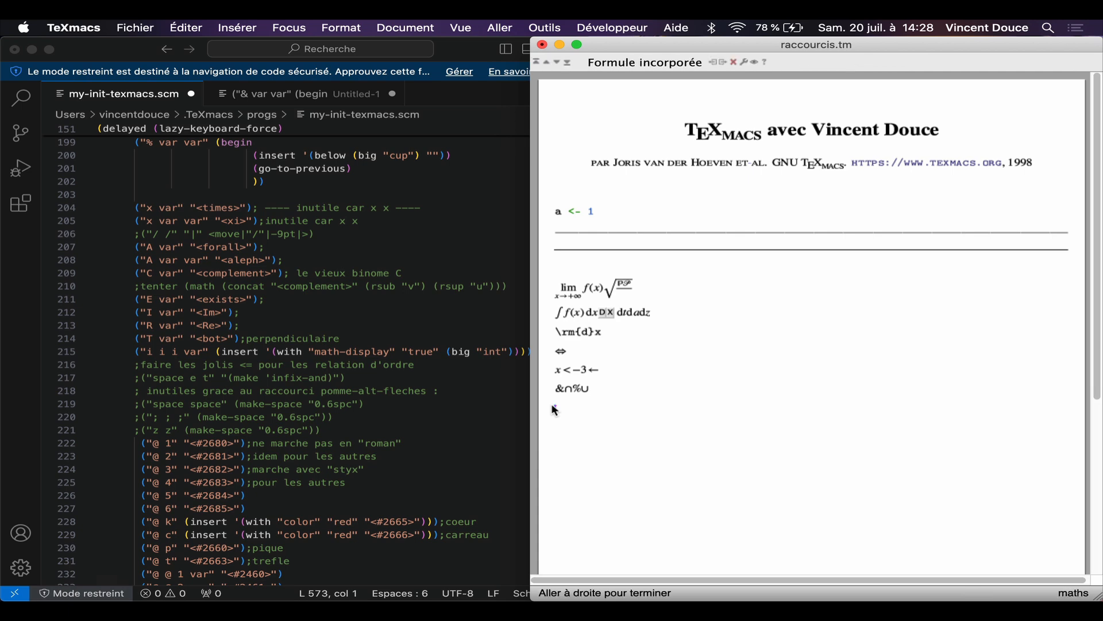
{"action": "type", "text": "A"}
{"action": "key", "text": "Tab"}
{"action": "type", "text": "E"}
{"action": "key", "text": "Tab"}
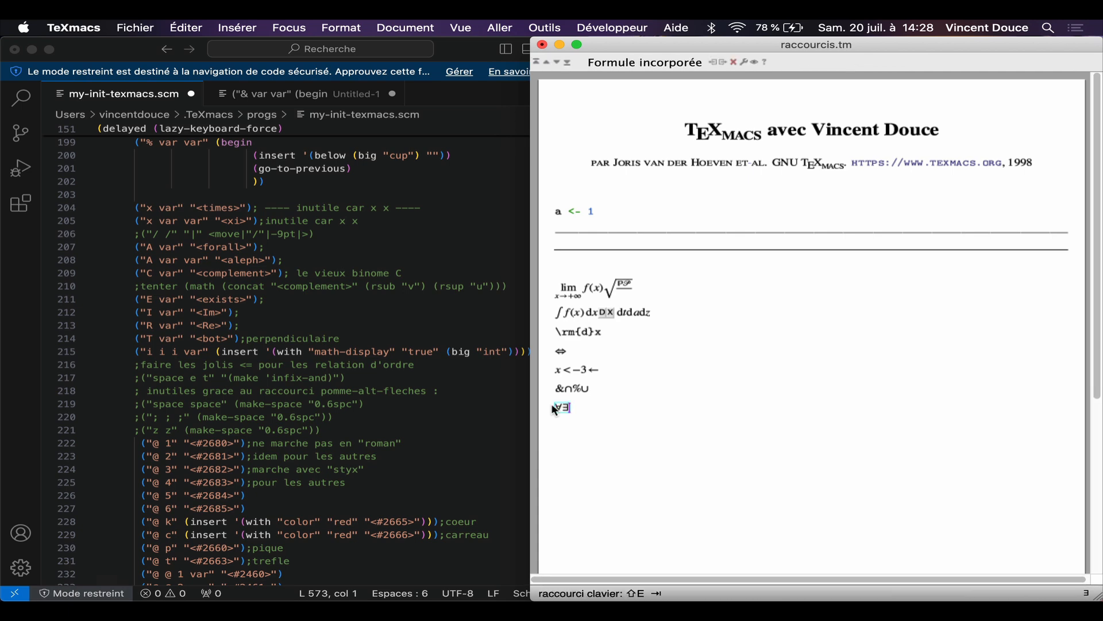
Step: Append the perpendicular ⊥, imaginary-part ℑ and real-part ℜ symbols after the quantifiers
{"action": "type", "text": "T"}
{"action": "key", "text": "Tab"}
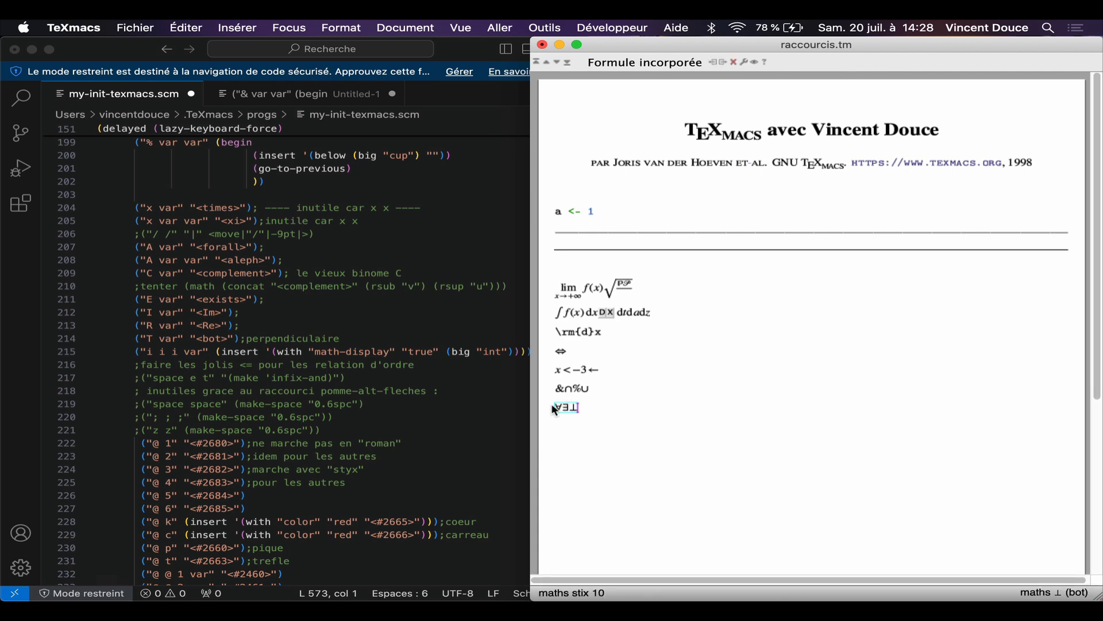
{"action": "type", "text": "I"}
{"action": "key", "text": "Tab"}
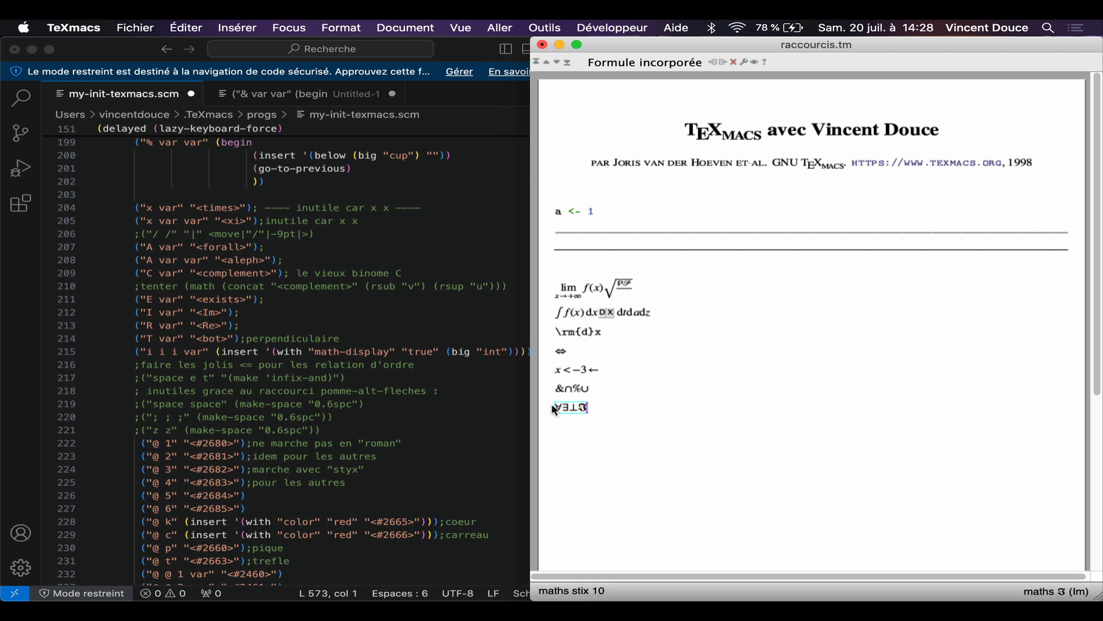
{"action": "type", "text": "R"}
{"action": "key", "text": "Tab"}
Step: Append a normal integral sign and a display-size integral sign to the end of the symbols formula
{"action": "type", "text": "iii"}
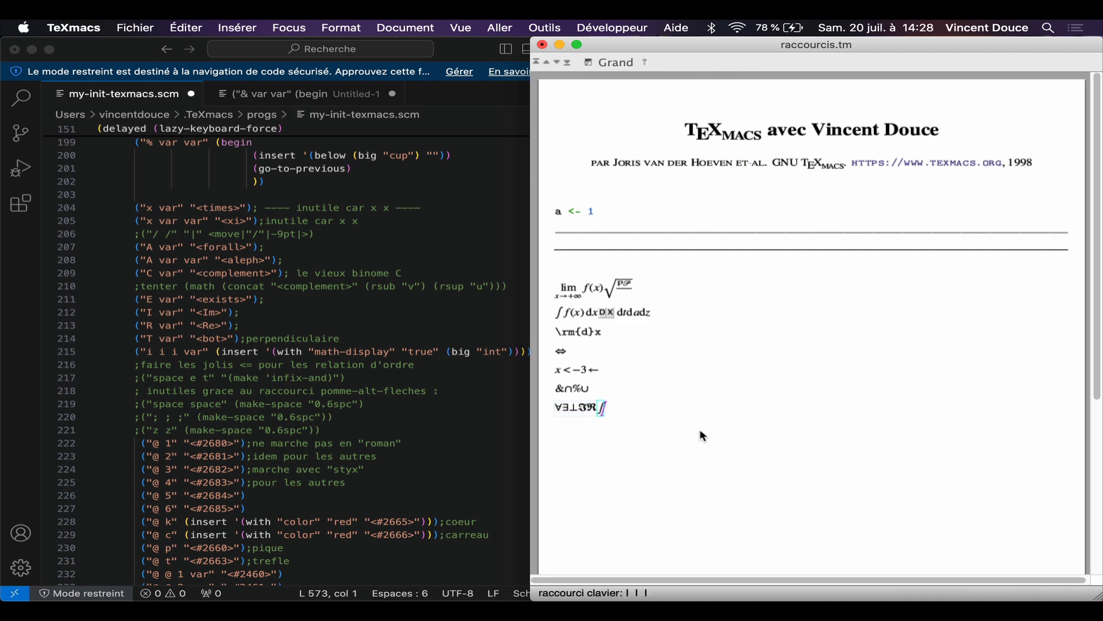
{"action": "key", "text": "Tab"}
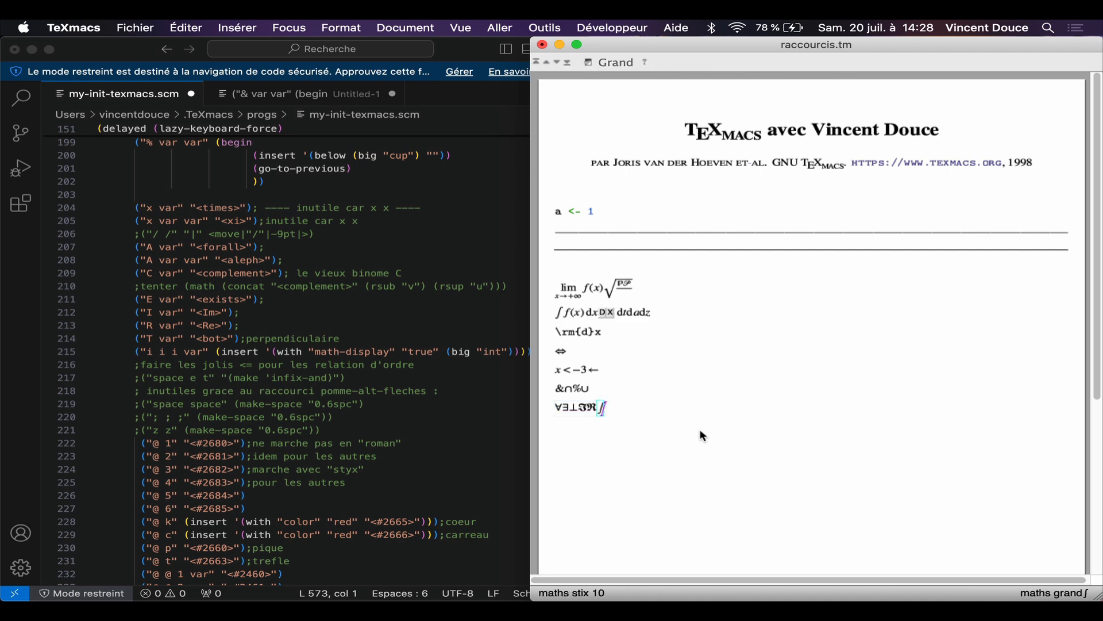
{"action": "type", "text": "iii"}
{"action": "key", "text": "Tab"}
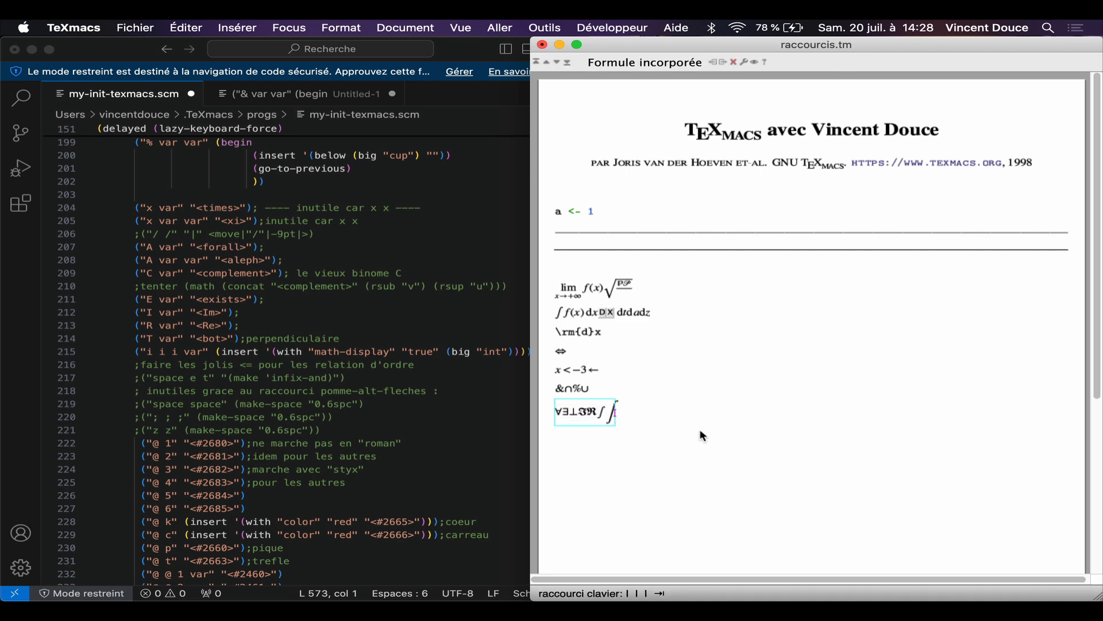
{"action": "scroll", "coordinate": [234, 456], "scroll_direction": "down", "scroll_amount": 3}
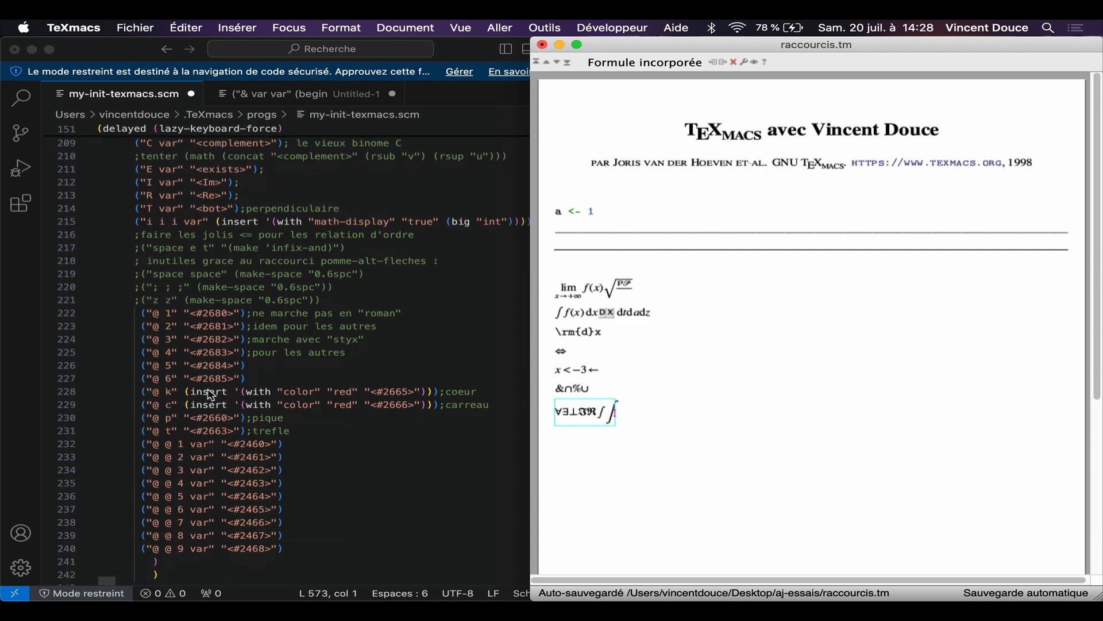
Step: Start an inline formula on a new line with a die-face one, a red heart and a circled 1
{"action": "scroll", "coordinate": [212, 395], "scroll_direction": "down", "scroll_amount": 2}
{"action": "left_click", "coordinate": [699, 408]}
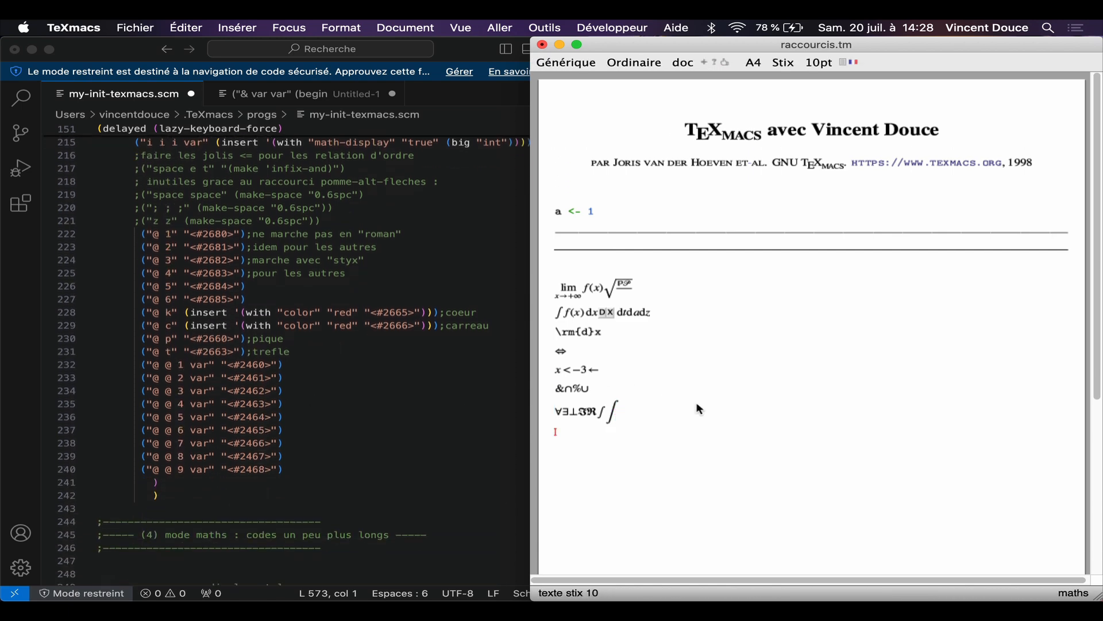
{"action": "key", "text": "dollar"}
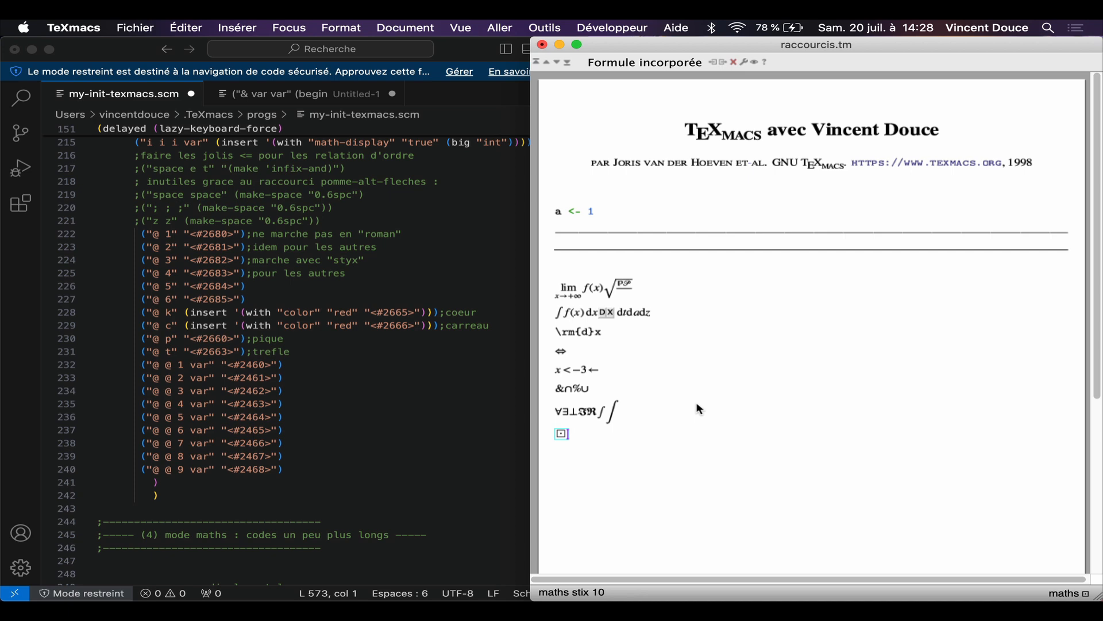
{"action": "type", "text": "@k"}
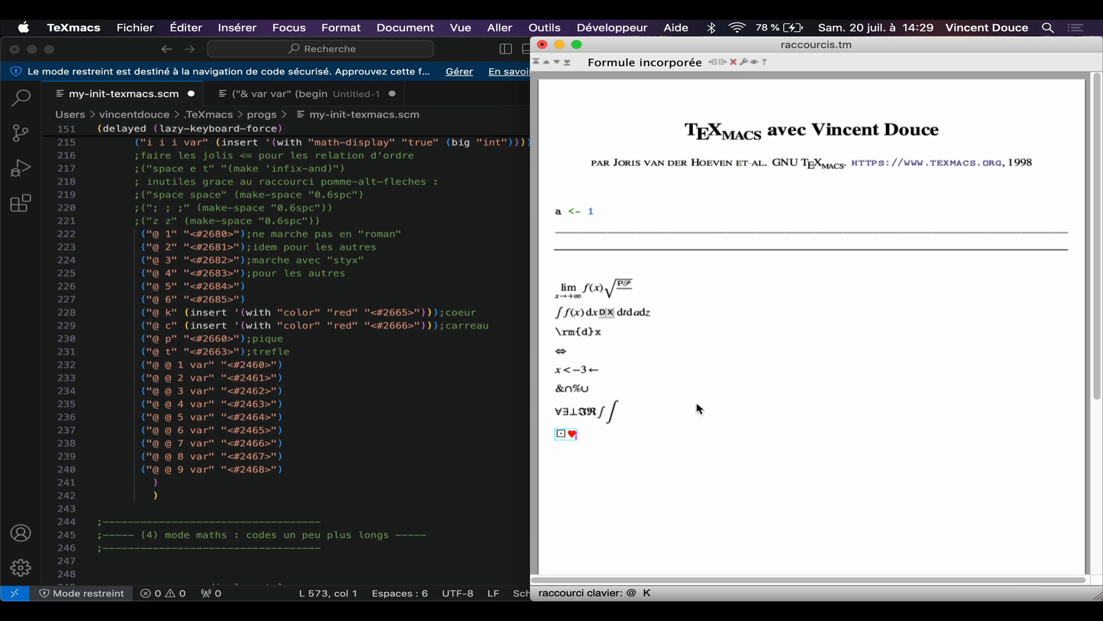
{"action": "type", "text": "@@1"}
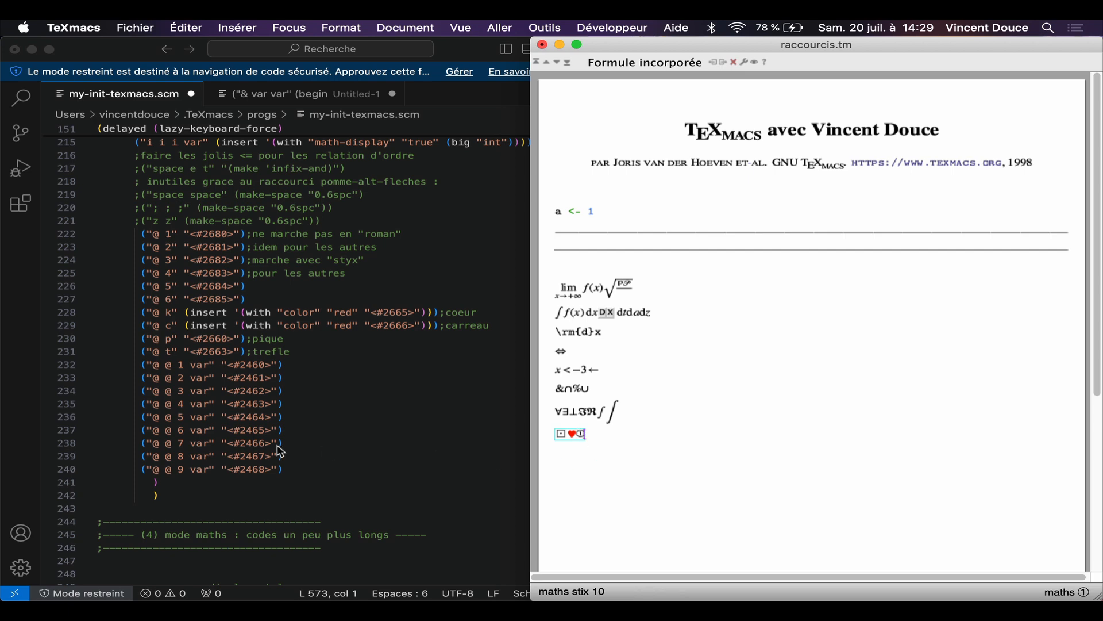
Step: Append a parenthesised matrix with a and z in the first row and a in the second row
{"action": "scroll", "coordinate": [278, 449], "scroll_direction": "down", "scroll_amount": 10}
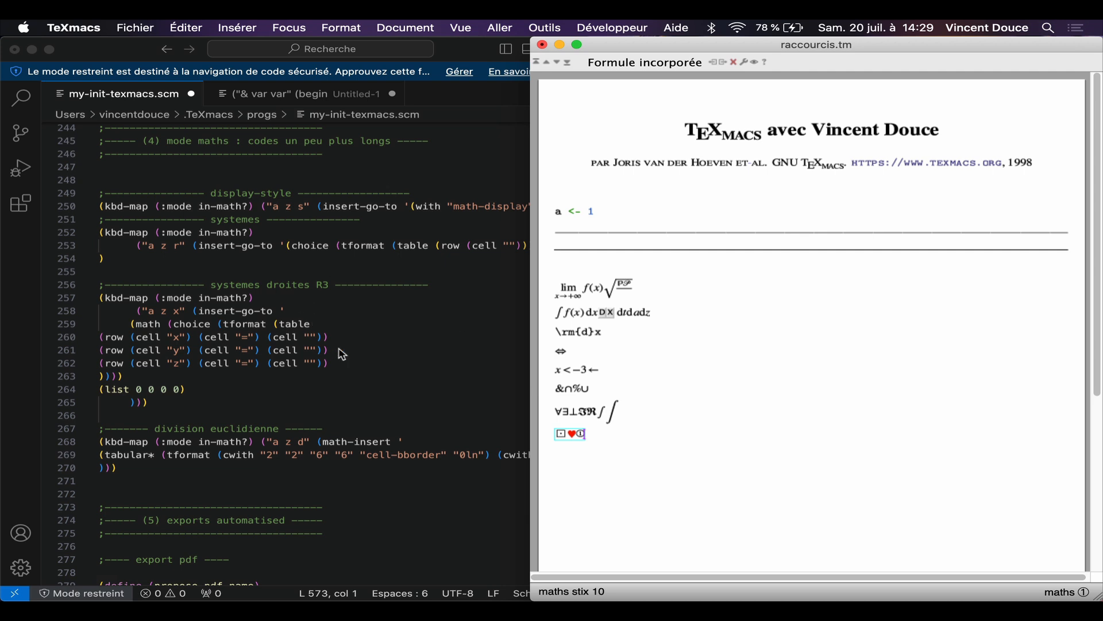
{"action": "type", "text": "ma"}
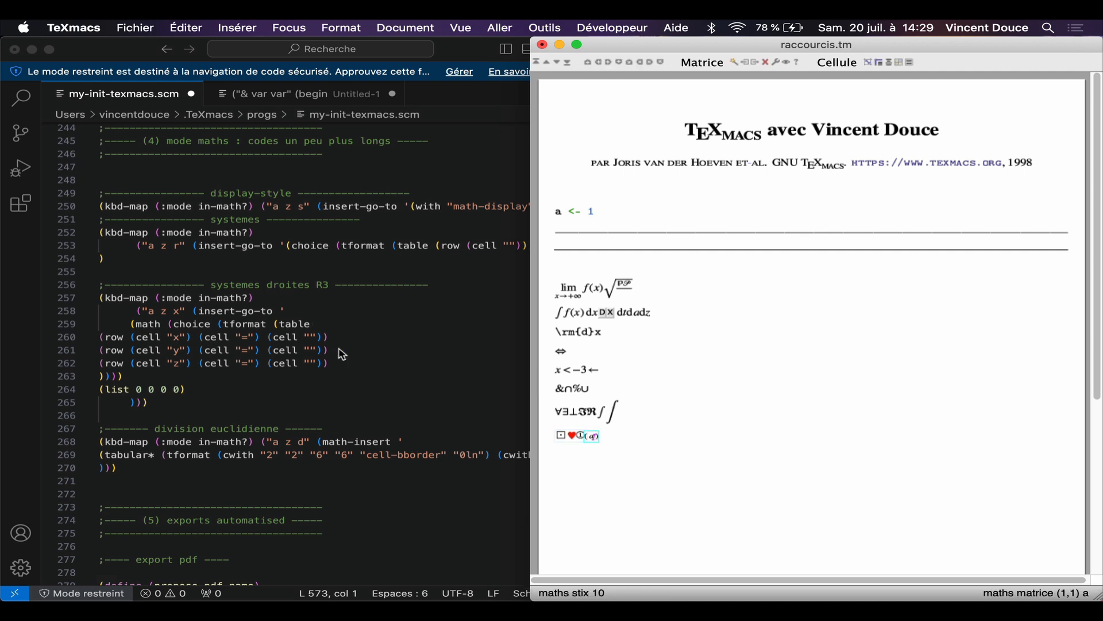
{"action": "key", "text": "Return"}
{"action": "type", "text": "a"}
{"action": "key", "text": "alt+Right"}
{"action": "key", "text": "Up"}
{"action": "type", "text": "z"}
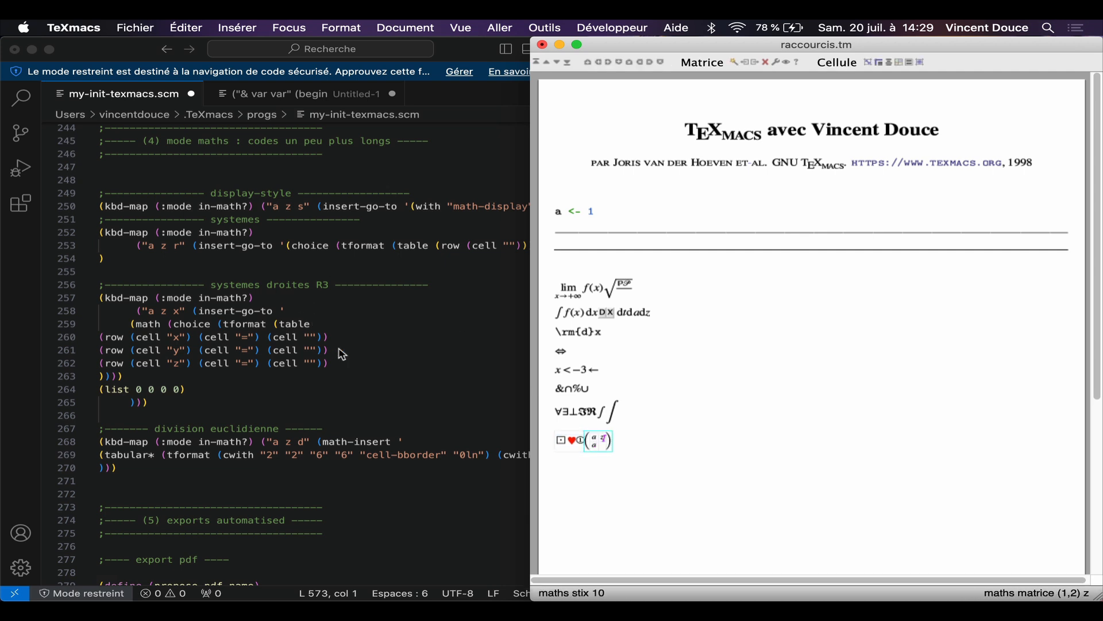
{"action": "key", "text": "Right"}
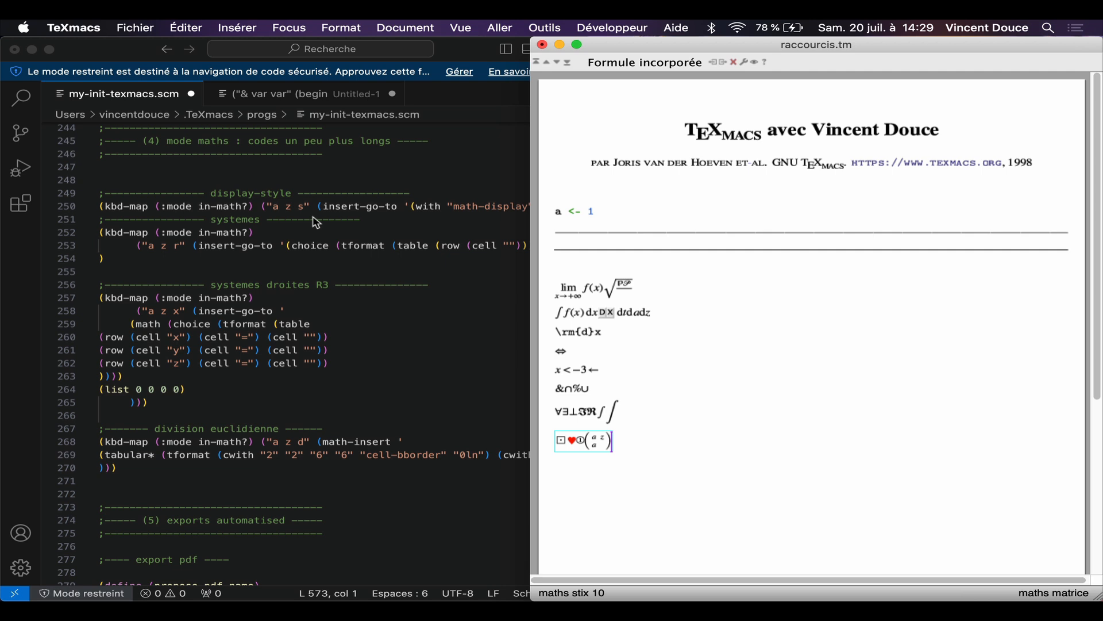
Step: Try out a display-style math block after the matrix, then remove it
{"action": "key", "text": "a"}
{"action": "key", "text": "z"}
{"action": "key", "text": "s"}
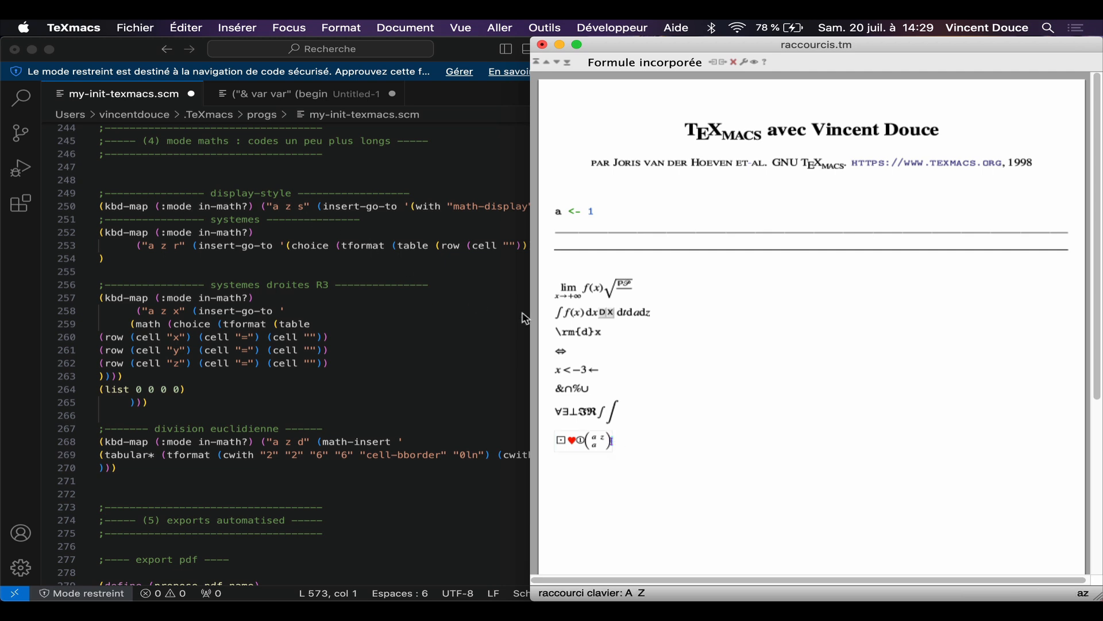
{"action": "type", "text": "s"}
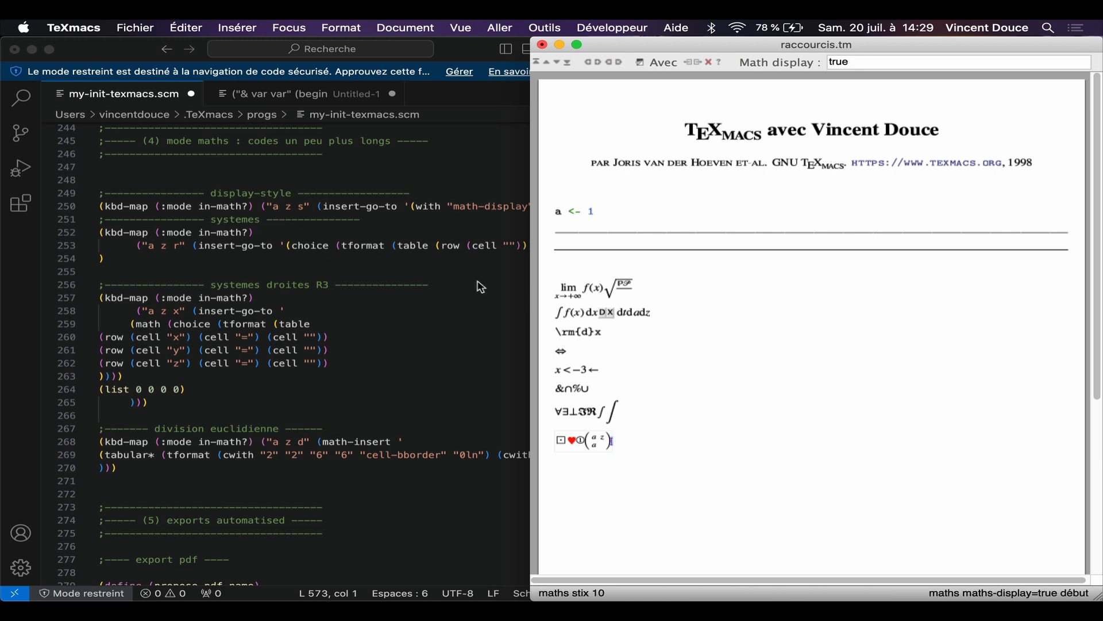
{"action": "key", "text": "BackSpace"}
{"action": "key", "text": "BackSpace"}
Step: Append an equation system with a single left brace after the matrix and extend it to a third row
{"action": "key", "text": "a"}
{"action": "key", "text": "z"}
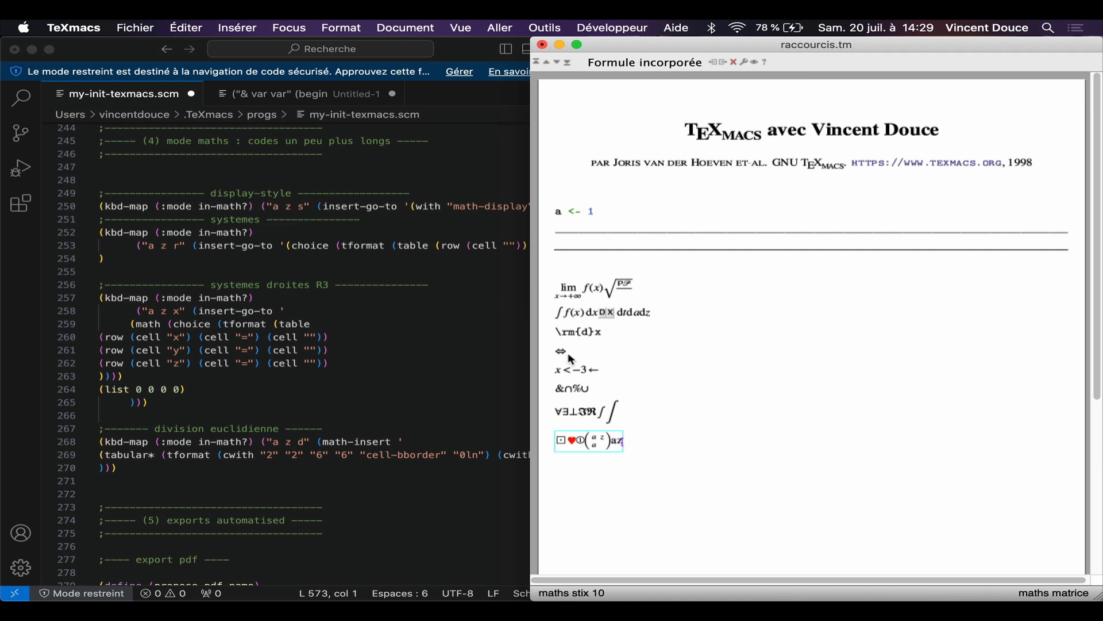
{"action": "key", "text": "r"}
{"action": "key", "text": "Return"}
{"action": "key", "text": "Return"}
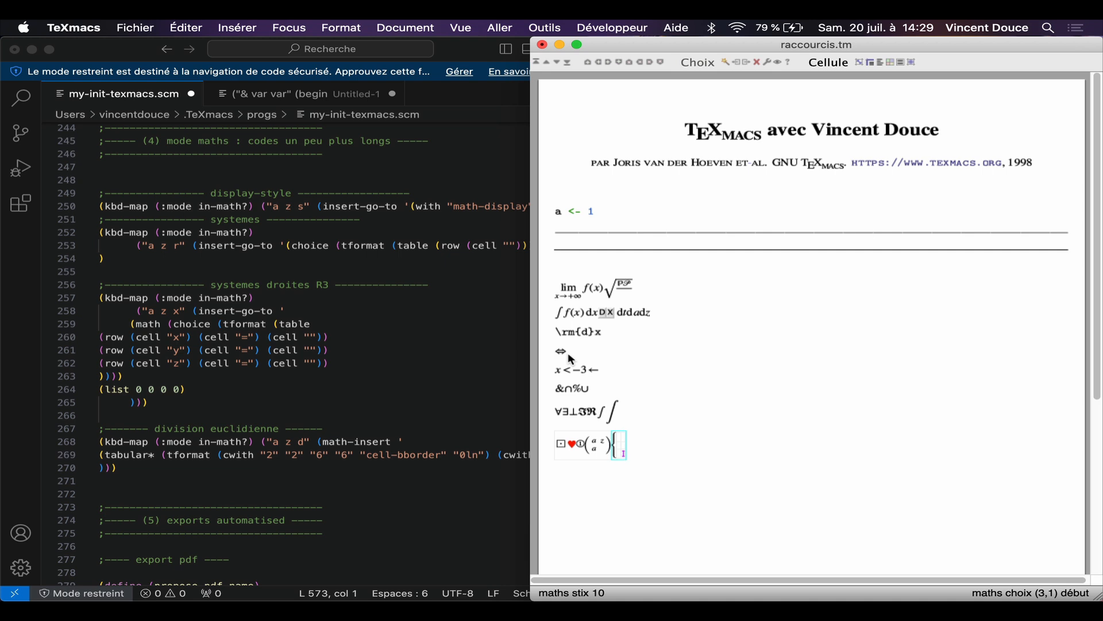
Step: Enter x = 2 across the cells of the system's third row and leave the system
{"action": "type", "text": "="}
{"action": "key", "text": "ctrl+Right"}
{"action": "type", "text": "2"}
{"action": "key", "text": "Left"}
{"action": "key", "text": "Left"}
{"action": "key", "text": "Left"}
{"action": "key", "text": "Left"}
{"action": "type", "text": "x"}
{"action": "key", "text": "super+Right"}
{"action": "key", "text": "Left"}
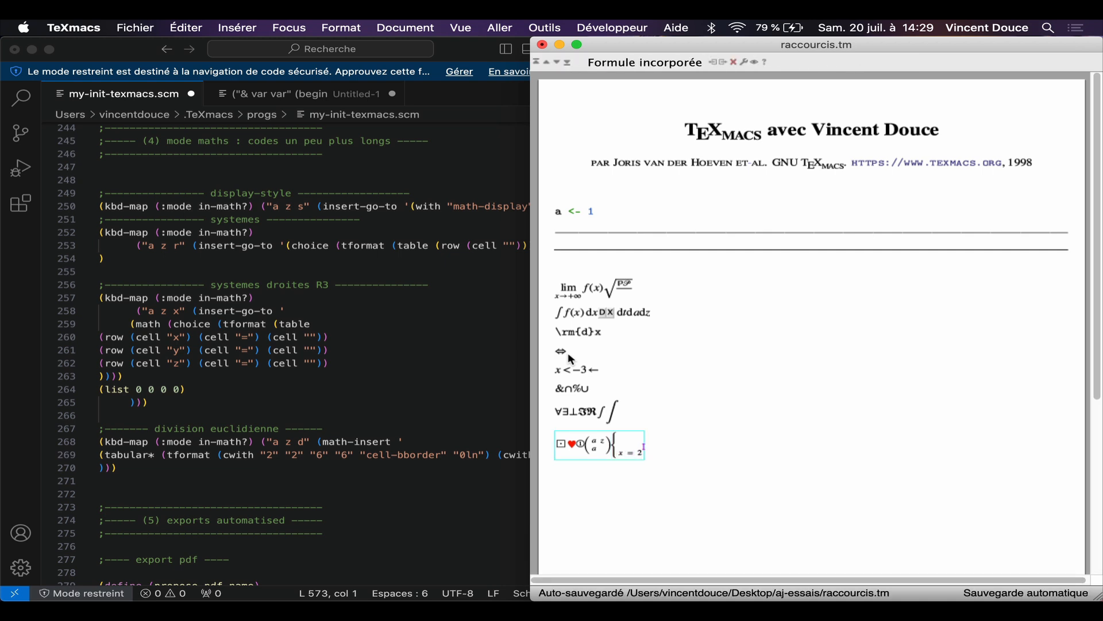
Step: Append the predefined R3 line system with the rows x =, y = and z = after the first system
{"action": "key", "text": "a"}
{"action": "key", "text": "z"}
{"action": "key", "text": "x"}
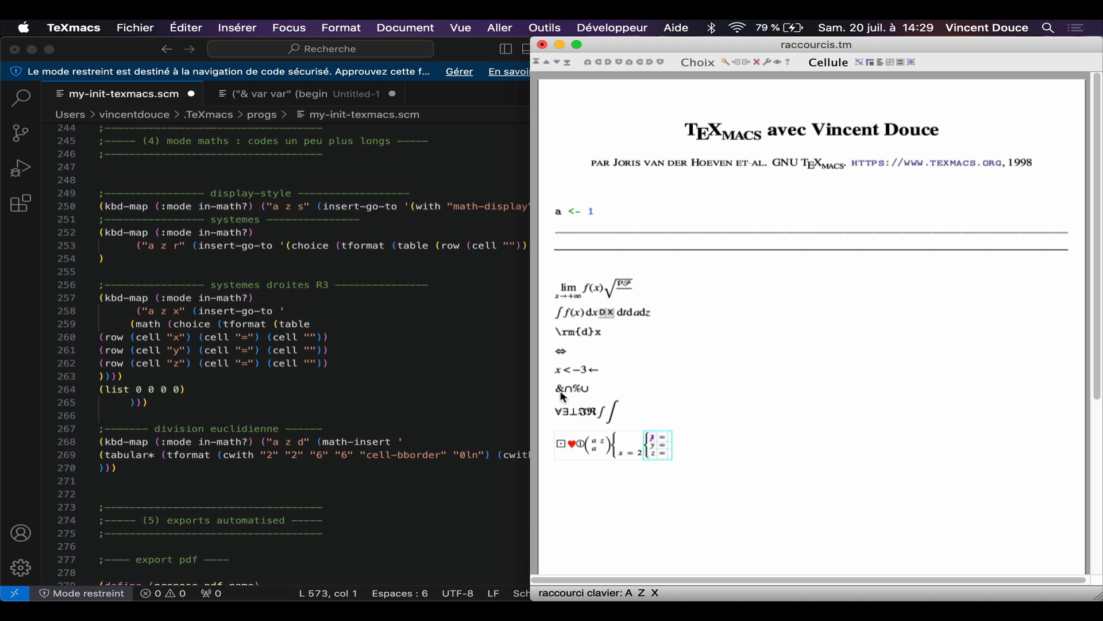
{"action": "scroll", "coordinate": [344, 366], "scroll_direction": "down", "scroll_amount": 5}
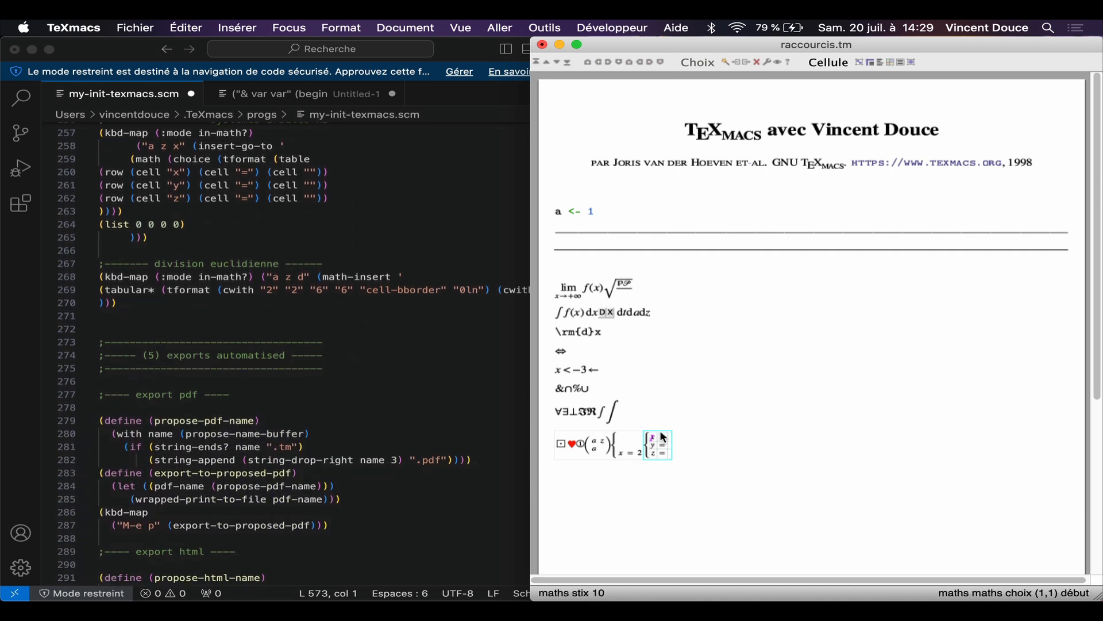
{"action": "key", "text": "Right"}
{"action": "key", "text": "Right"}
{"action": "key", "text": "Right"}
{"action": "key", "text": "Right"}
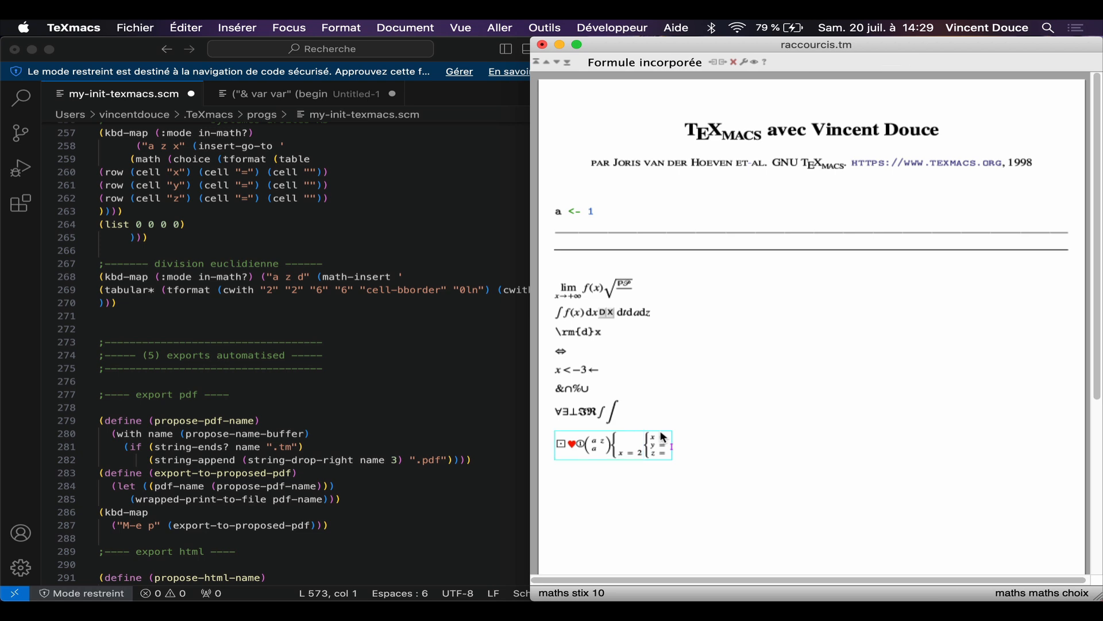
Step: Try to add a display-style math block after the R3 line system
{"action": "key", "text": "a"}
{"action": "key", "text": "z"}
{"action": "key", "text": "s"}
{"action": "key", "text": "BackSpace"}
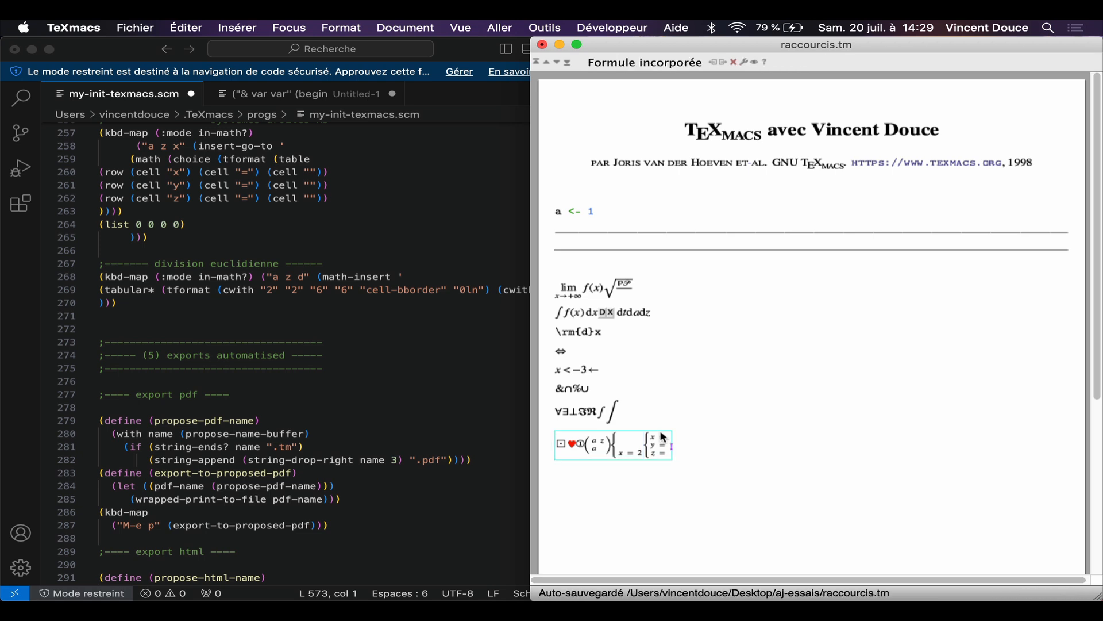
Step: Leave the formula and start a new text line below it
{"action": "key", "text": "Left"}
{"action": "key", "text": "Right"}
{"action": "key", "text": "Return"}
Step: Insert a small figure on the new line in text mode and delete it
{"action": "type", "text": "a z "}
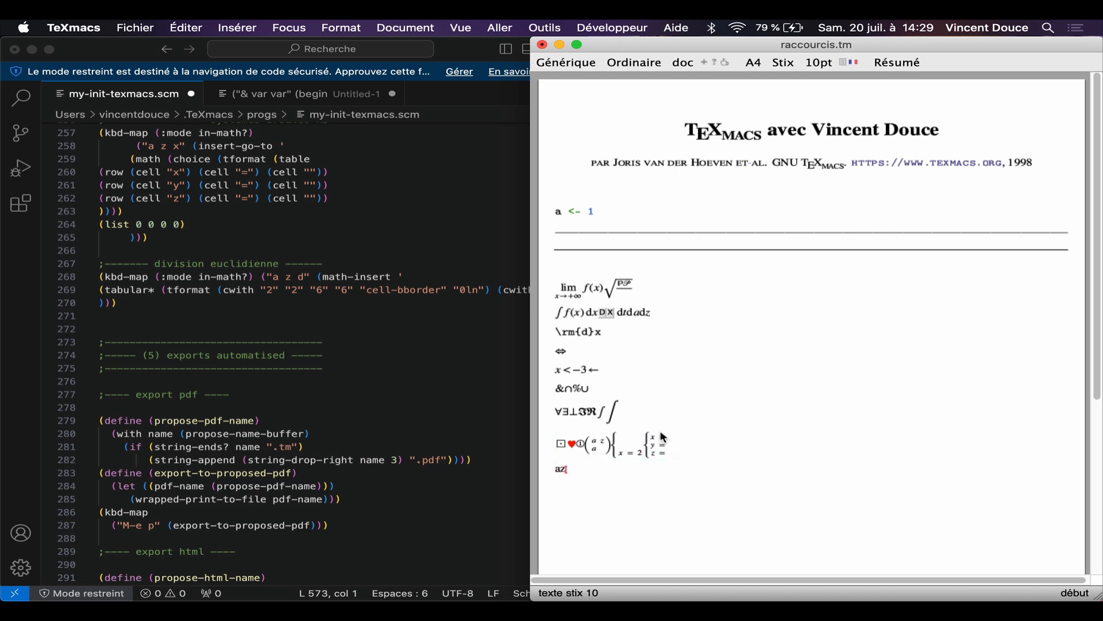
{"action": "type", "text": "d"}
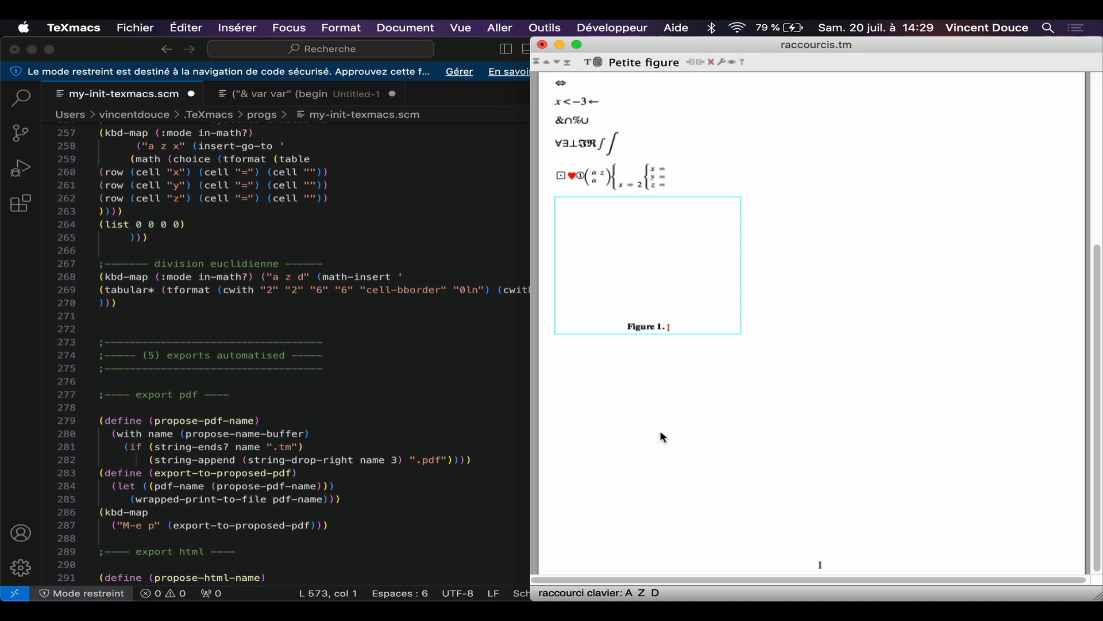
{"action": "key", "text": "Left"}
{"action": "key", "text": "Delete"}
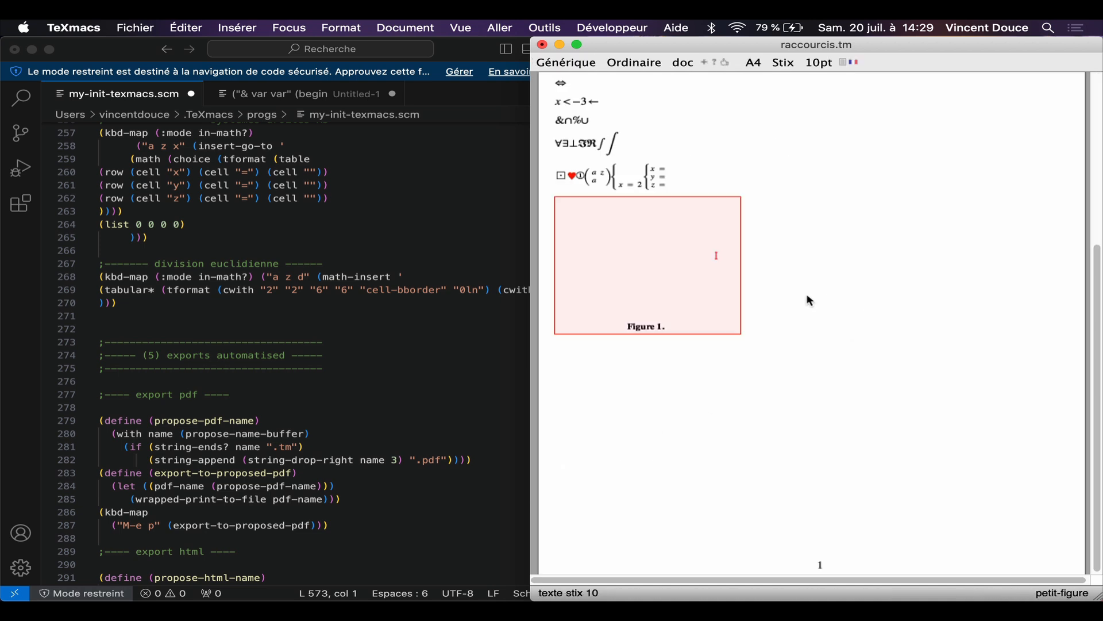
{"action": "key", "text": "Delete"}
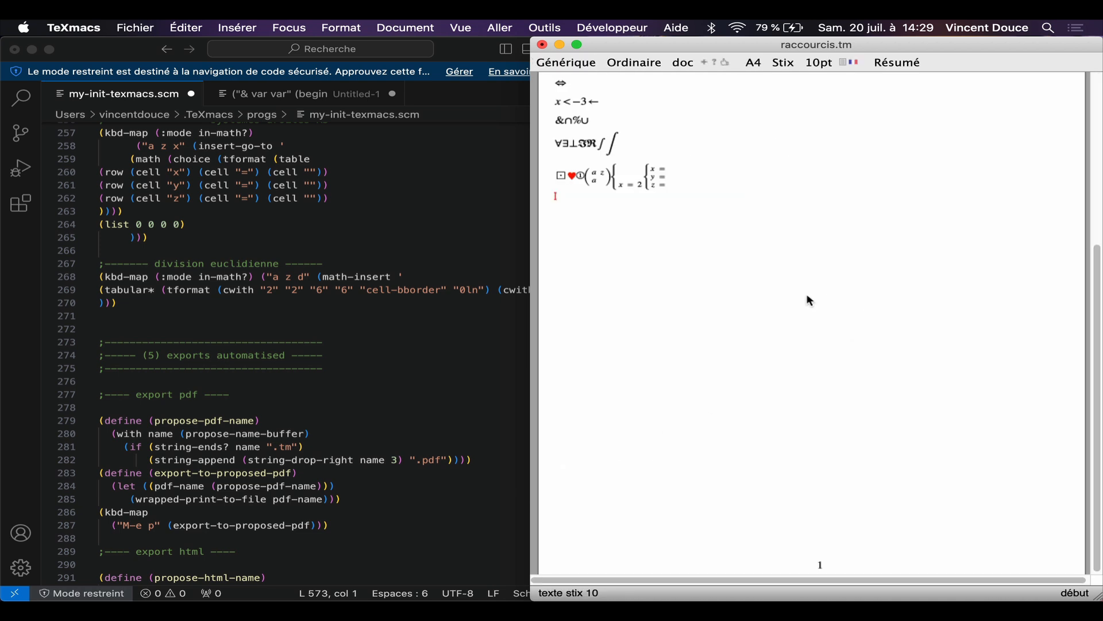
Step: Insert the predefined Euclidean division layout of 981 by 7 in an inline formula and inspect its cells
{"action": "key", "text": "dollar"}
{"action": "type", "text": "azd"}
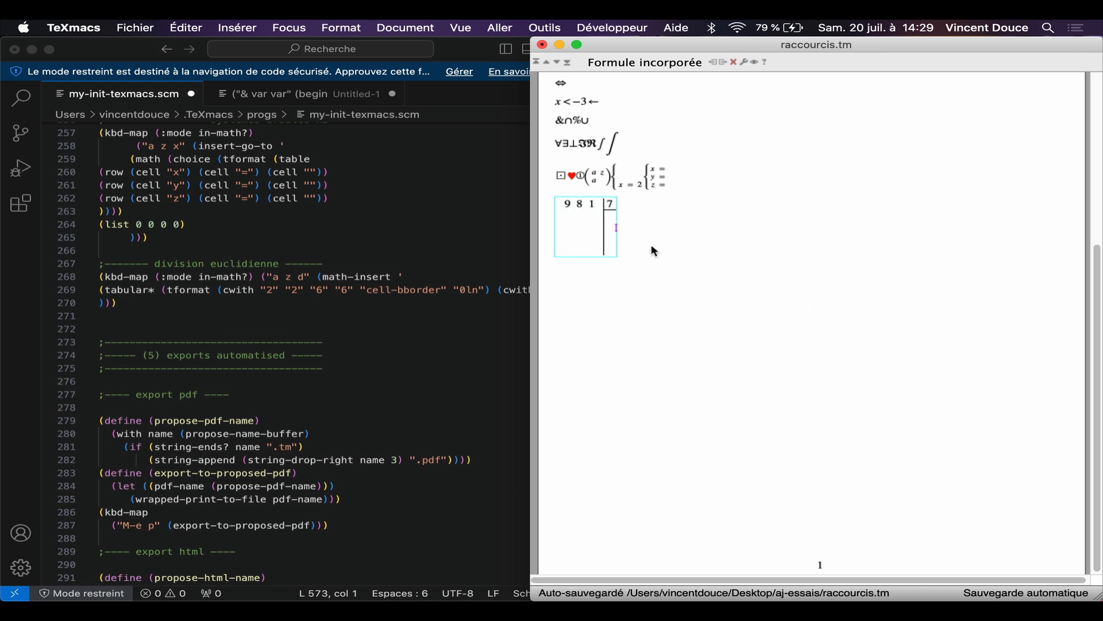
{"action": "left_click", "coordinate": [608, 214]}
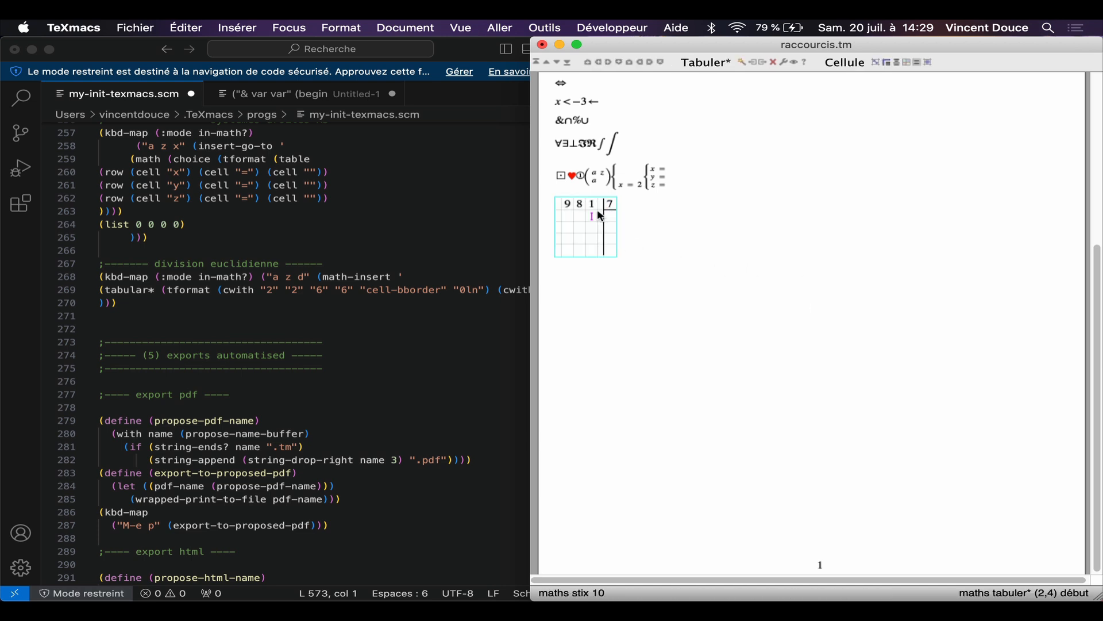
{"action": "left_click", "coordinate": [657, 235]}
Step: Insert a small captioned figure beside the division in text mode and draw freehand axes with a wavy curve in it
{"action": "scroll", "coordinate": [430, 243], "scroll_direction": "up", "scroll_amount": 1}
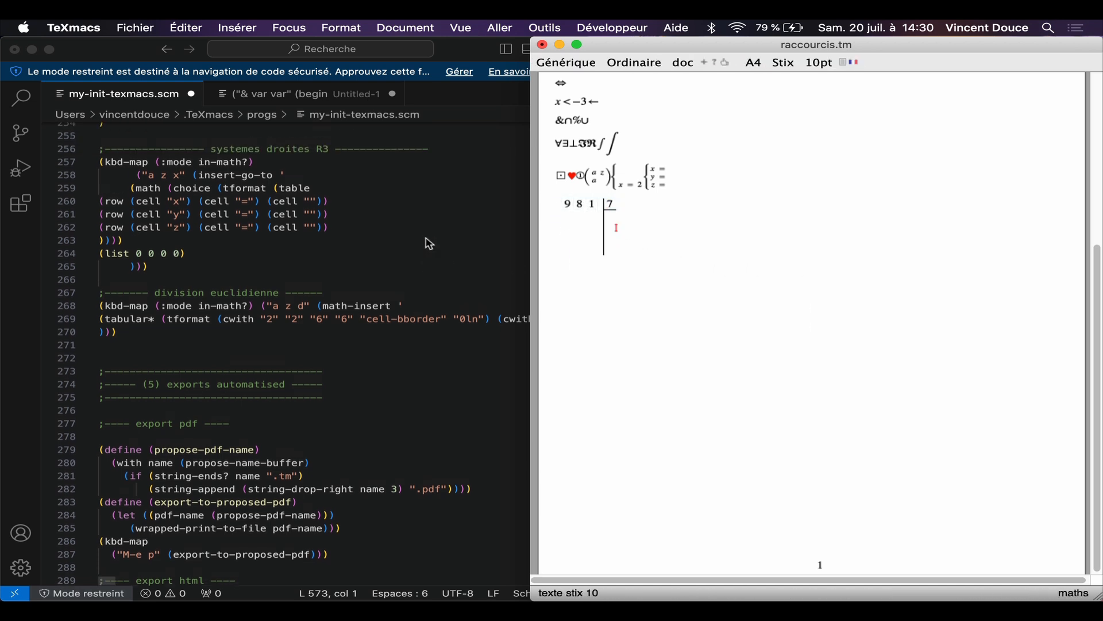
{"action": "scroll", "coordinate": [430, 244], "scroll_direction": "up", "scroll_amount": 1}
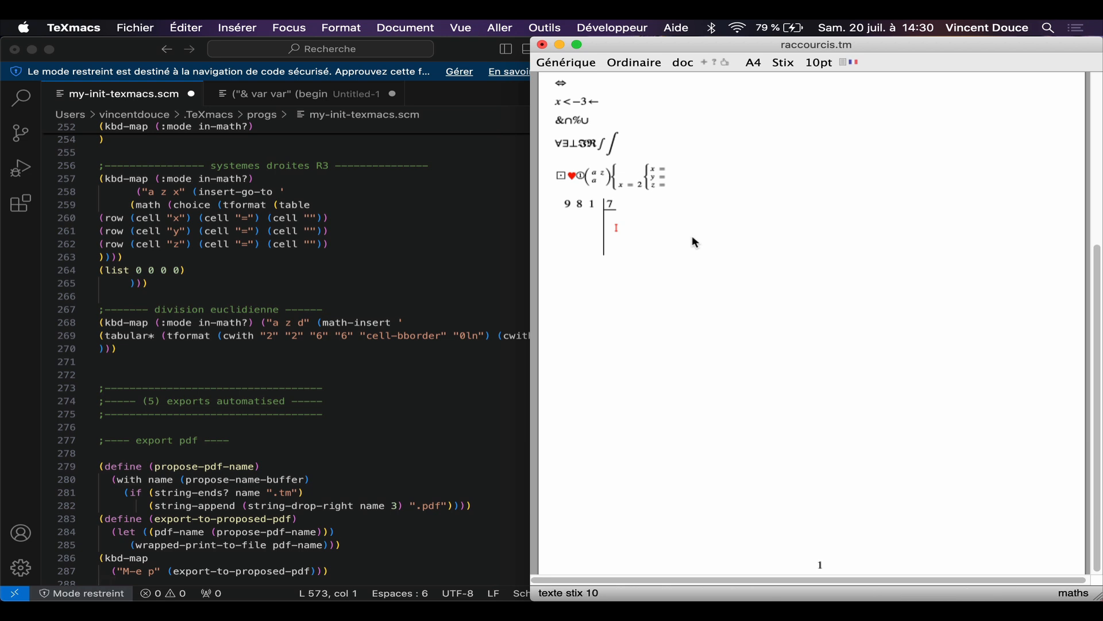
{"action": "key", "text": "a"}
{"action": "key", "text": "z"}
{"action": "key", "text": "d"}
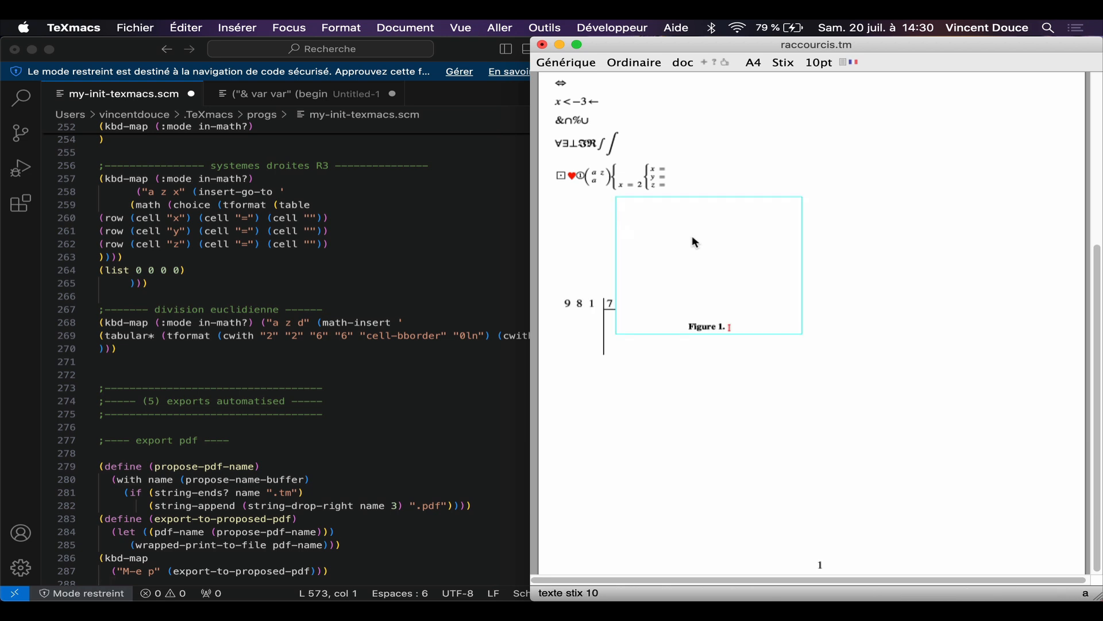
{"action": "mouse_move", "coordinate": [694, 293]}
{"action": "left_mouse_down"}
{"action": "mouse_move", "coordinate": [748, 289]}
{"action": "mouse_move", "coordinate": [669, 269]}
{"action": "left_mouse_up"}
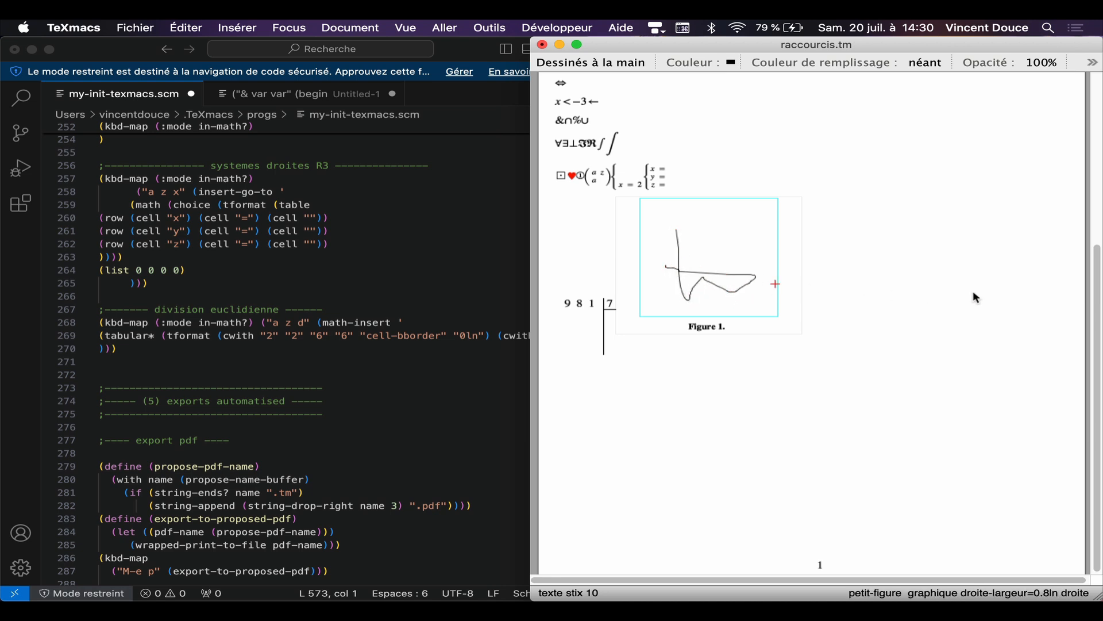
{"action": "left_click", "coordinate": [875, 278]}
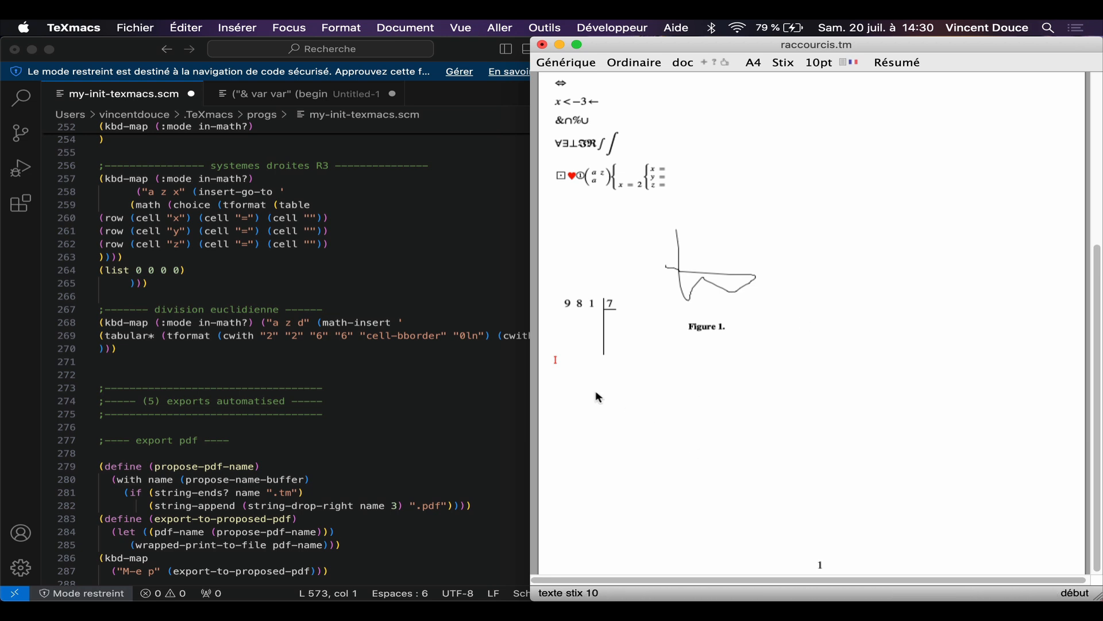
{"action": "key", "text": "super+d"}
{"action": "key", "text": "BackSpace"}
{"action": "key", "text": "BackSpace"}
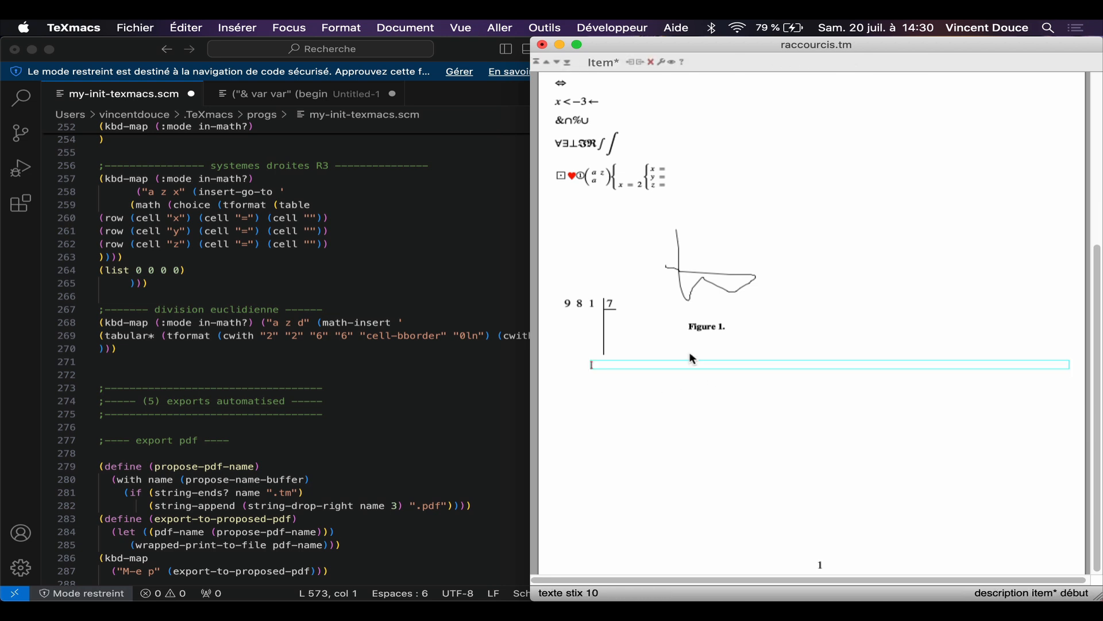
Step: Insert a second, wider captioned figure on the line below the division and draw a freehand curve in it
{"action": "key", "text": "super+f"}
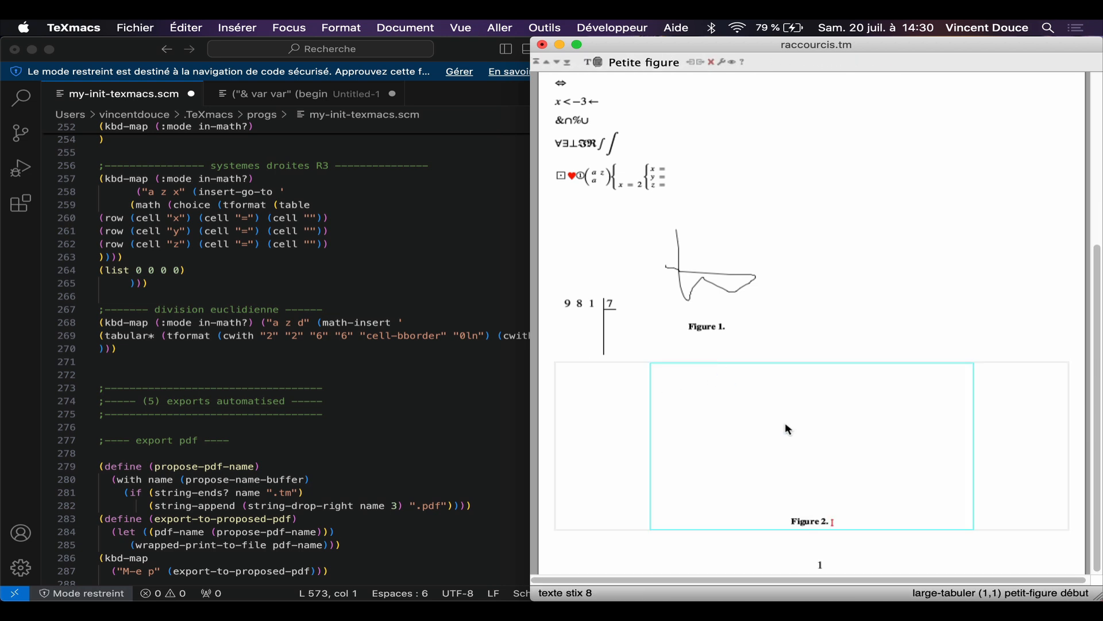
{"action": "left_click", "coordinate": [753, 446]}
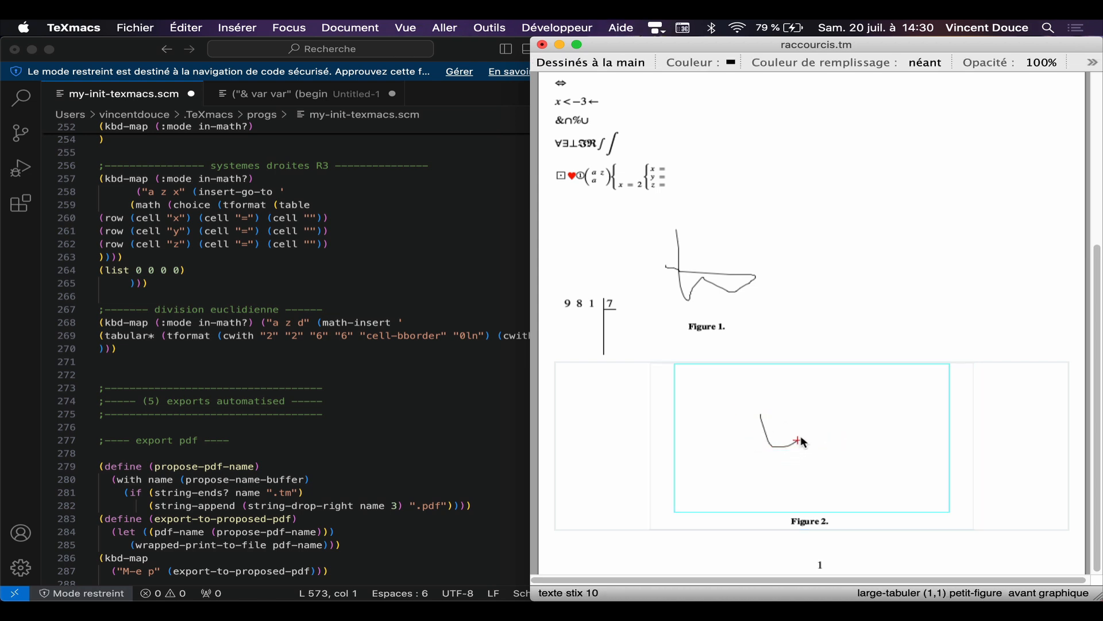
{"action": "mouse_move", "coordinate": [801, 441]}
{"action": "left_mouse_down"}
{"action": "mouse_move", "coordinate": [892, 436]}
{"action": "mouse_move", "coordinate": [764, 435]}
{"action": "mouse_move", "coordinate": [853, 471]}
{"action": "left_mouse_up"}
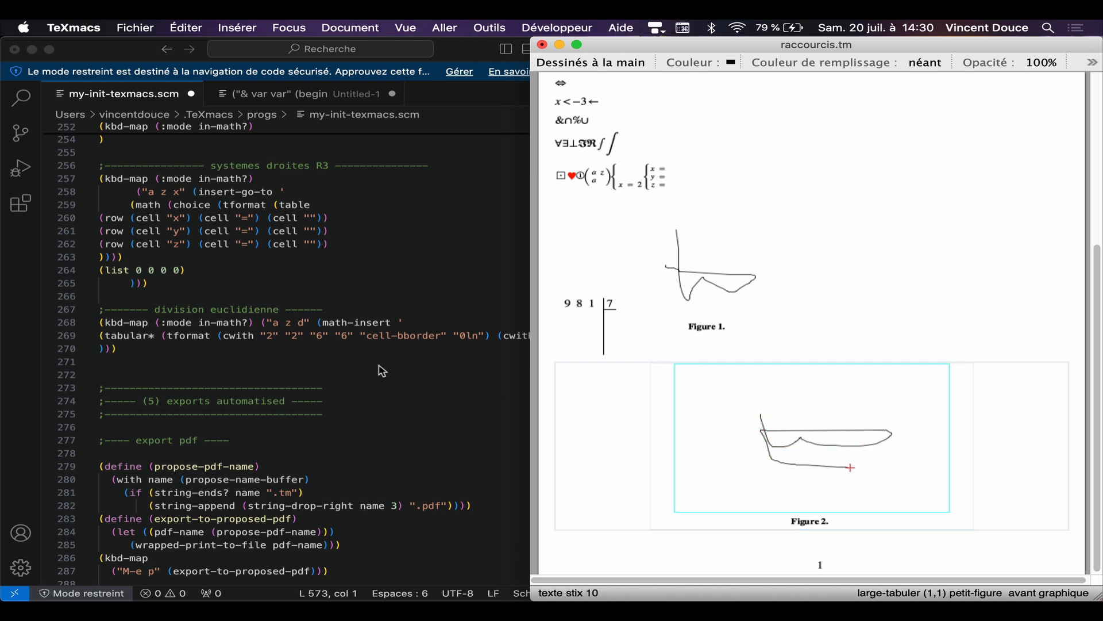
Step: Review the automated export section of the init file, leave the drawing and switch to Finder's aj-essais folder
{"action": "scroll", "coordinate": [383, 370], "scroll_direction": "down", "scroll_amount": 10}
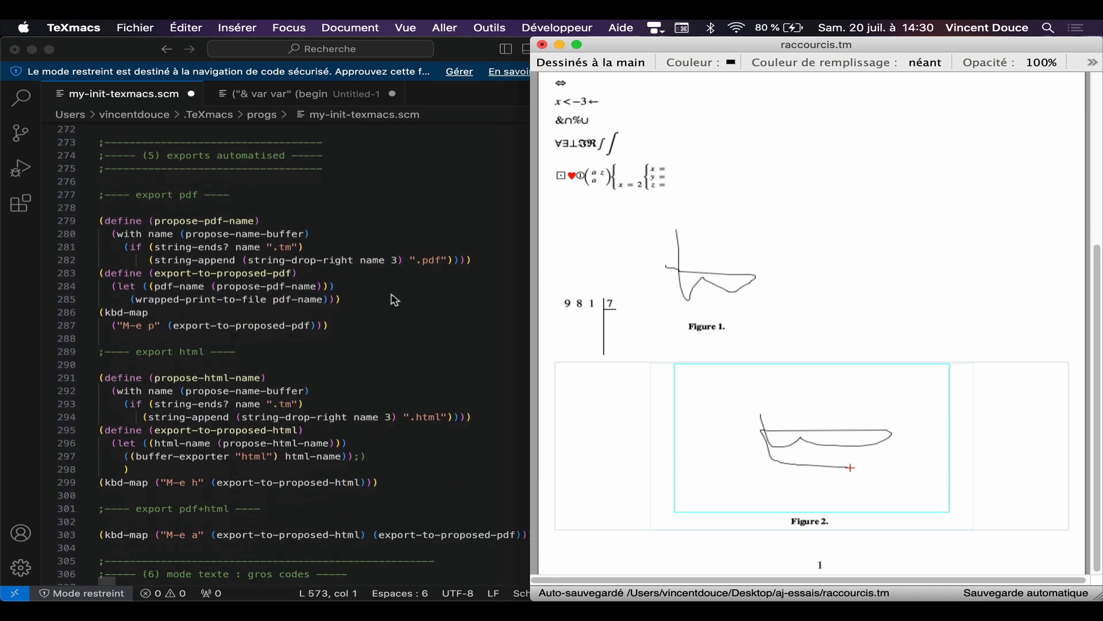
{"action": "left_click", "coordinate": [823, 279]}
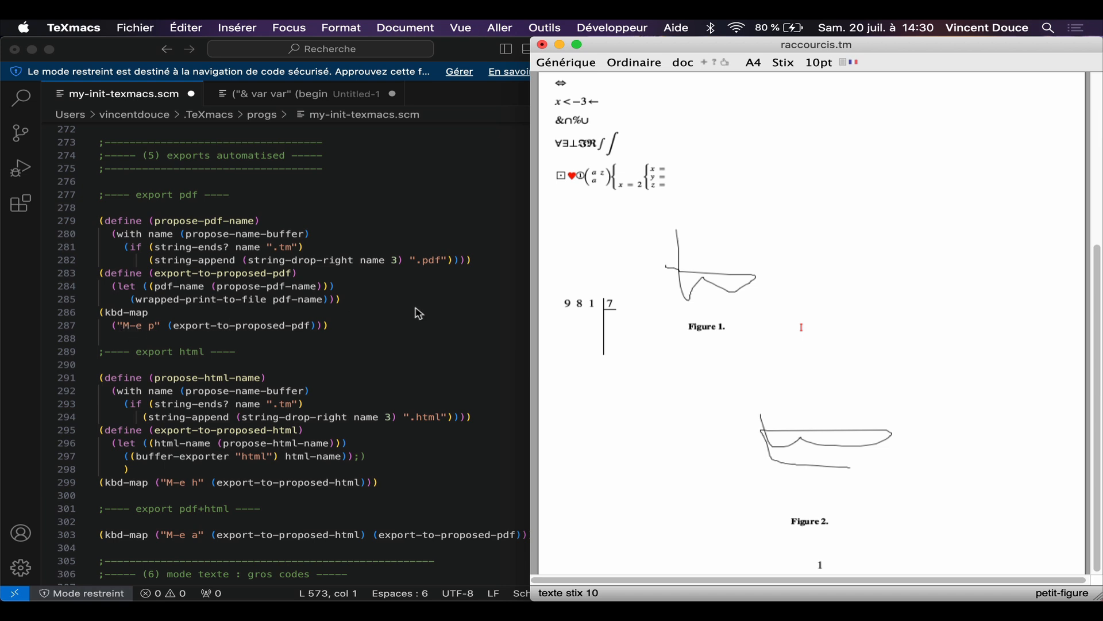
{"action": "key", "text": "super+Tab"}
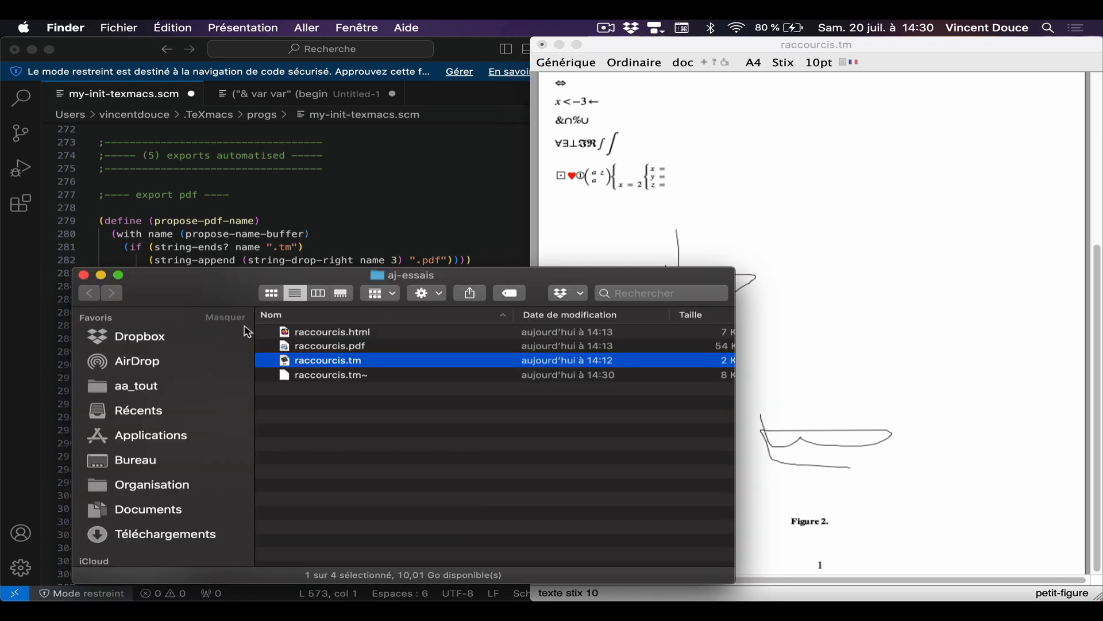
Step: Save raccourcis.tm and delete the exported HTML and PDF files from the aj-essais folder, keeping only the .tm file
{"action": "left_click", "coordinate": [336, 351]}
{"action": "key", "text": "super+a"}
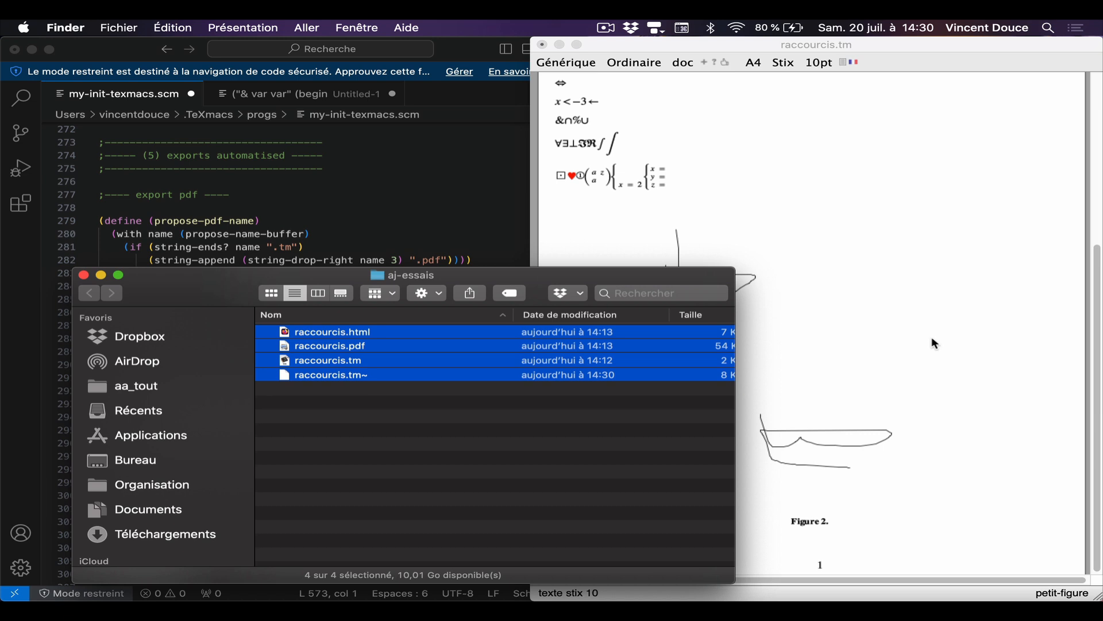
{"action": "left_click", "coordinate": [932, 343]}
{"action": "key", "text": "super+s"}
{"action": "left_click", "coordinate": [326, 347]}
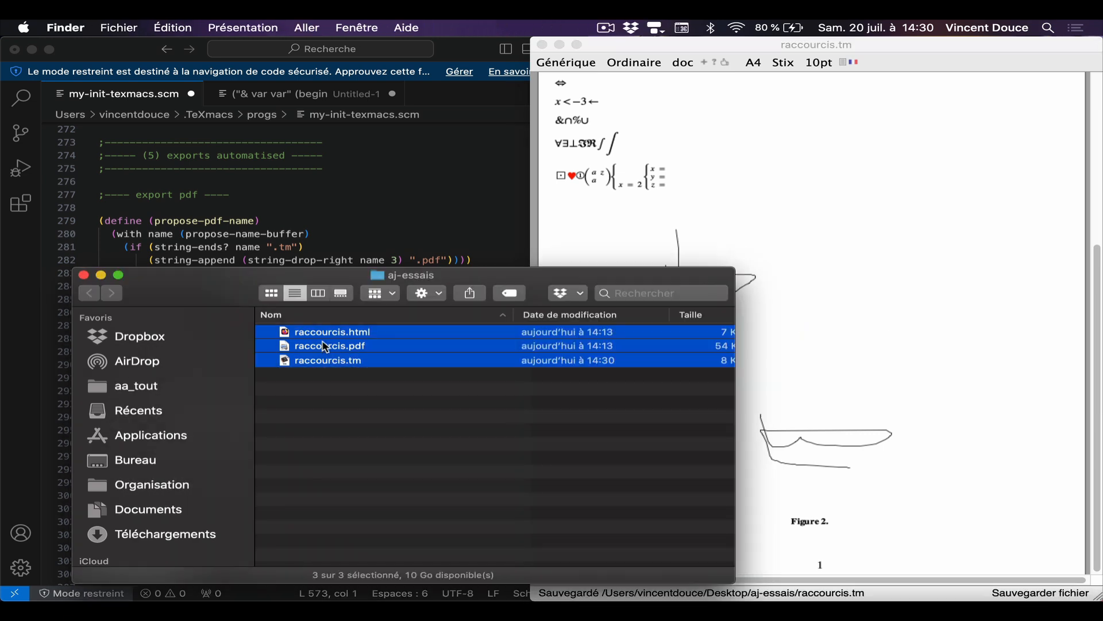
{"action": "left_click", "coordinate": [328, 361], "text": "super"}
{"action": "key", "text": "super+BackSpace"}
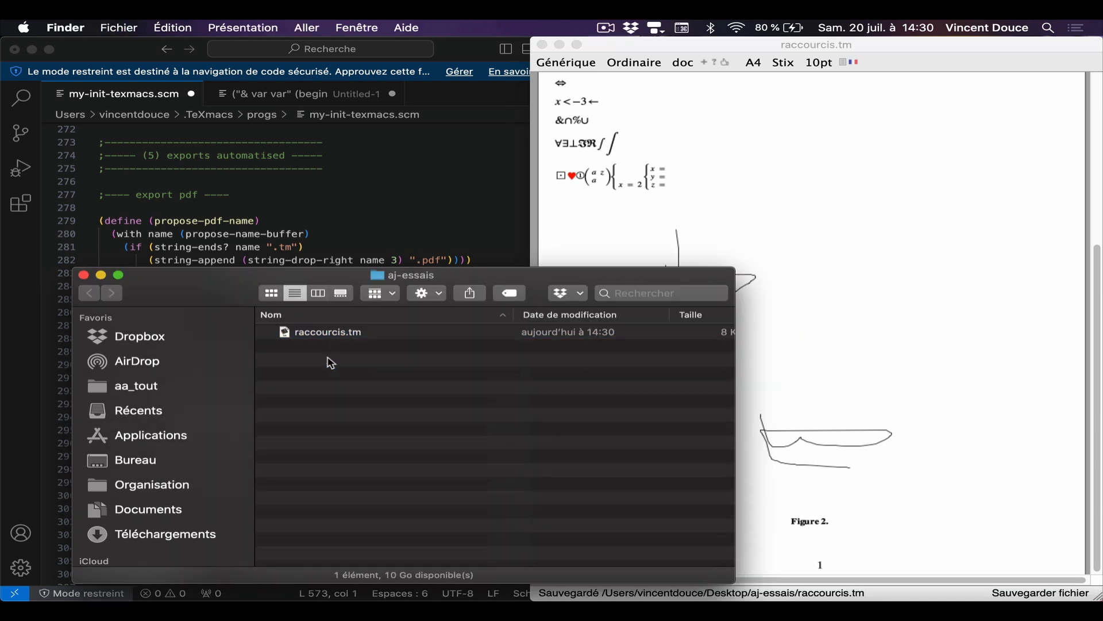
Step: Export raccourcis.tm to PDF with the custom export command and preview raccourcis.pdf in Finder
{"action": "left_click", "coordinate": [930, 309]}
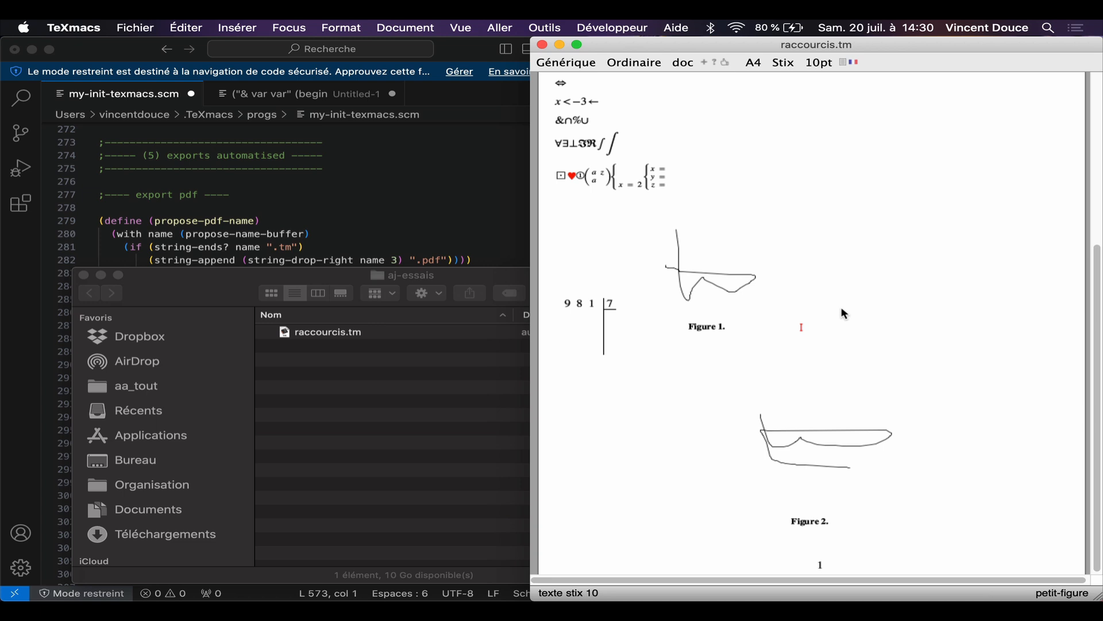
{"action": "key", "text": "super+e"}
{"action": "key", "text": "p"}
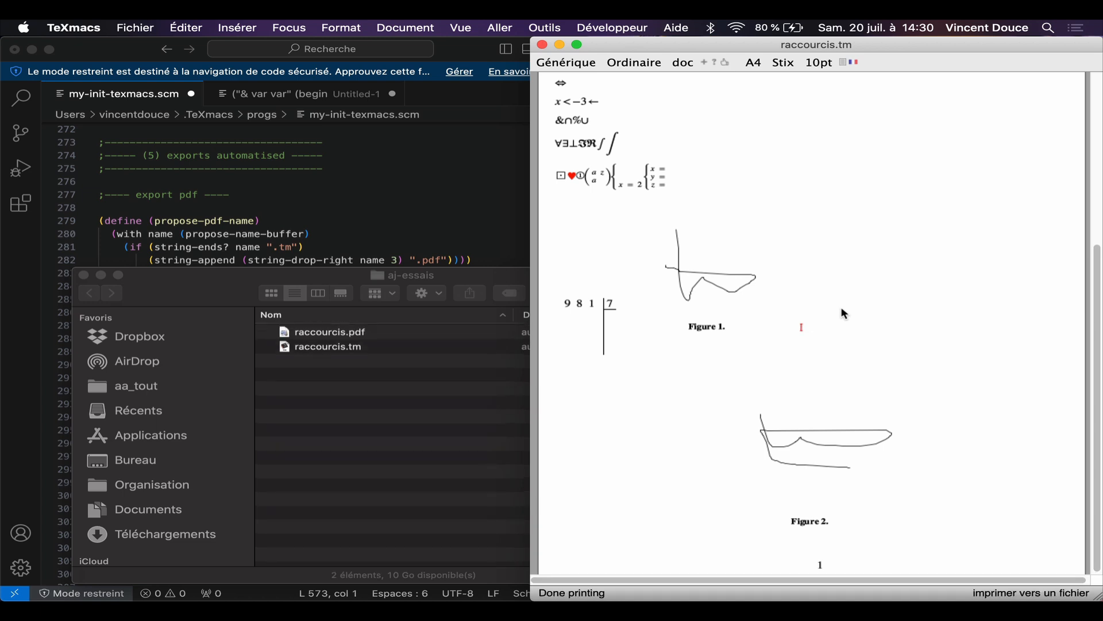
{"action": "left_click", "coordinate": [337, 335]}
{"action": "left_click", "coordinate": [360, 337]}
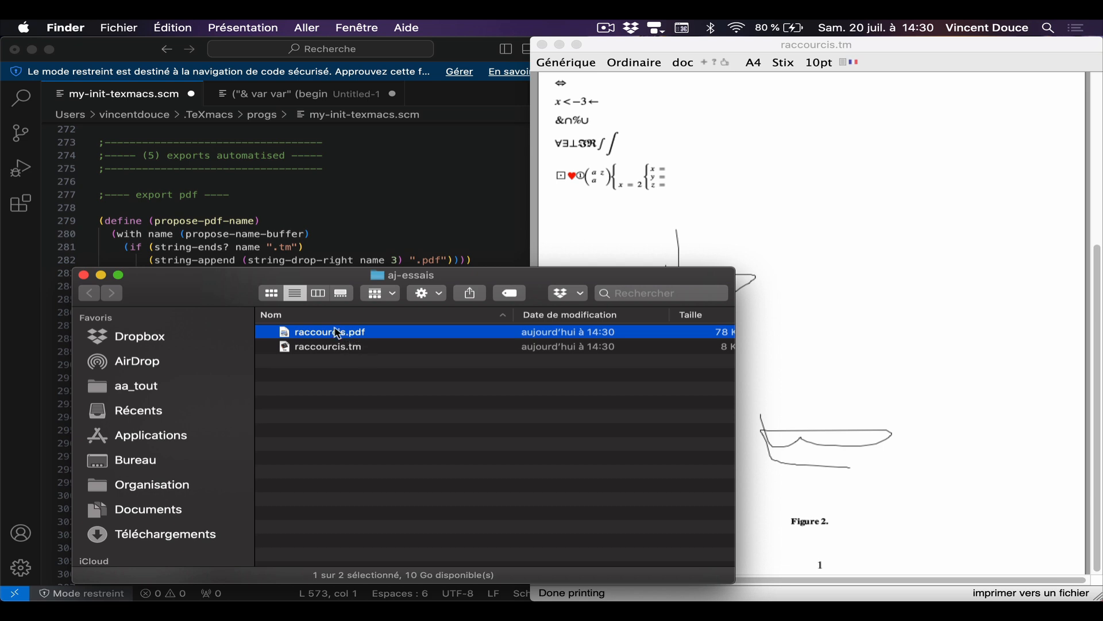
{"action": "key", "text": "space"}
{"action": "key", "text": "space"}
Step: Review the HTML and combined PDF+HTML export code and the text-mode links, large frame and bingo definitions in my-init-texmacs.scm
{"action": "left_click", "coordinate": [366, 205]}
{"action": "scroll", "coordinate": [366, 205], "scroll_direction": "down", "scroll_amount": 9}
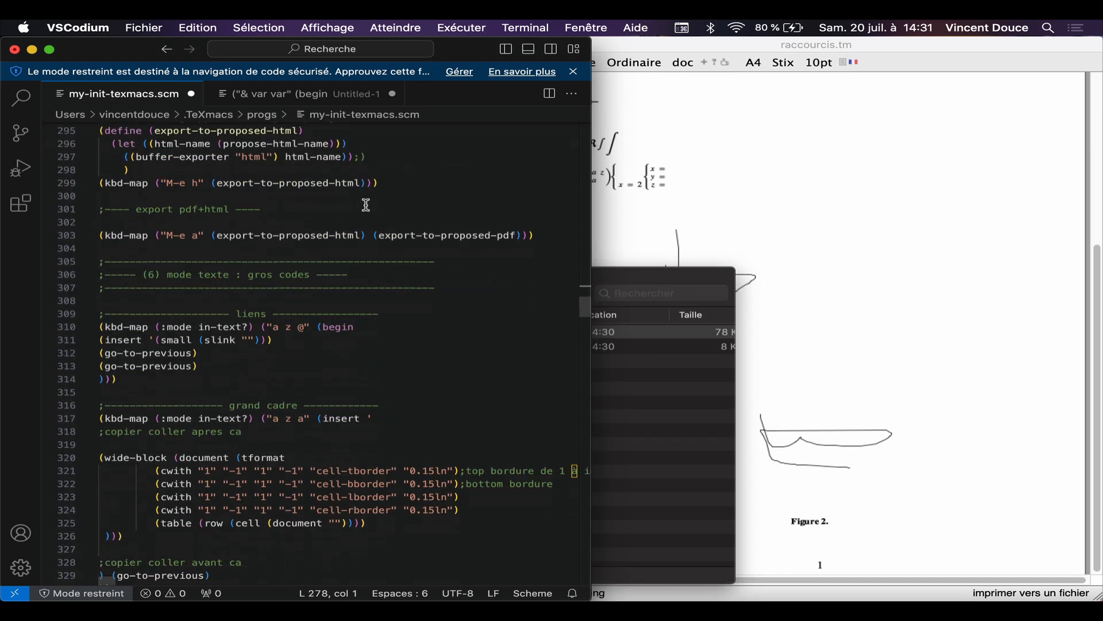
{"action": "scroll", "coordinate": [366, 205], "scroll_direction": "down", "scroll_amount": 3}
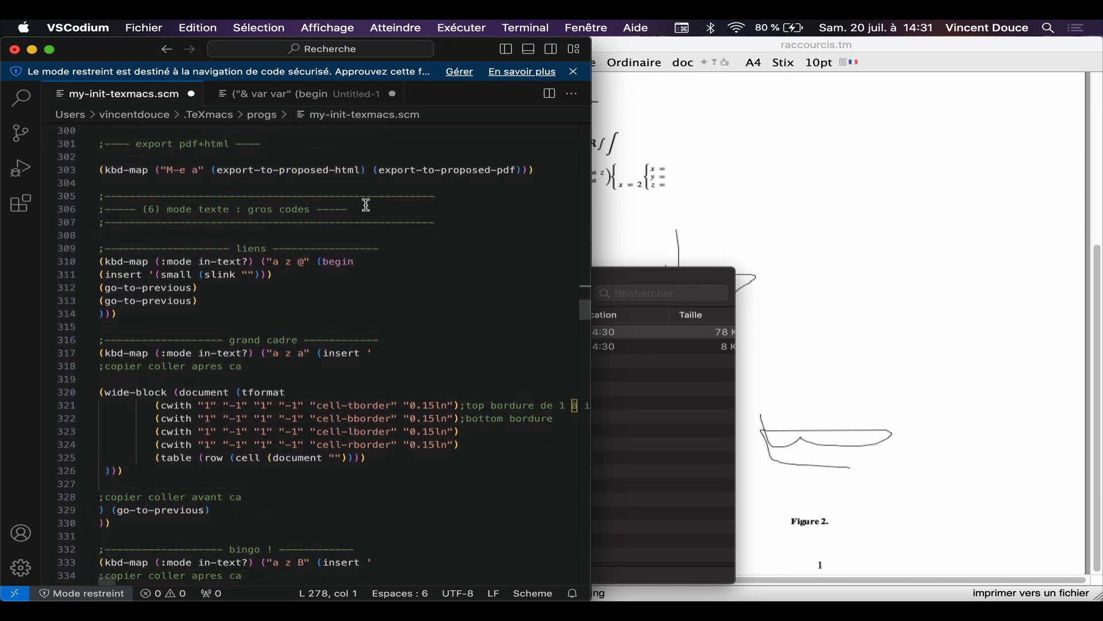
{"action": "scroll", "coordinate": [366, 205], "scroll_direction": "right", "scroll_amount": 1}
{"action": "scroll", "coordinate": [366, 205], "scroll_direction": "left", "scroll_amount": 1}
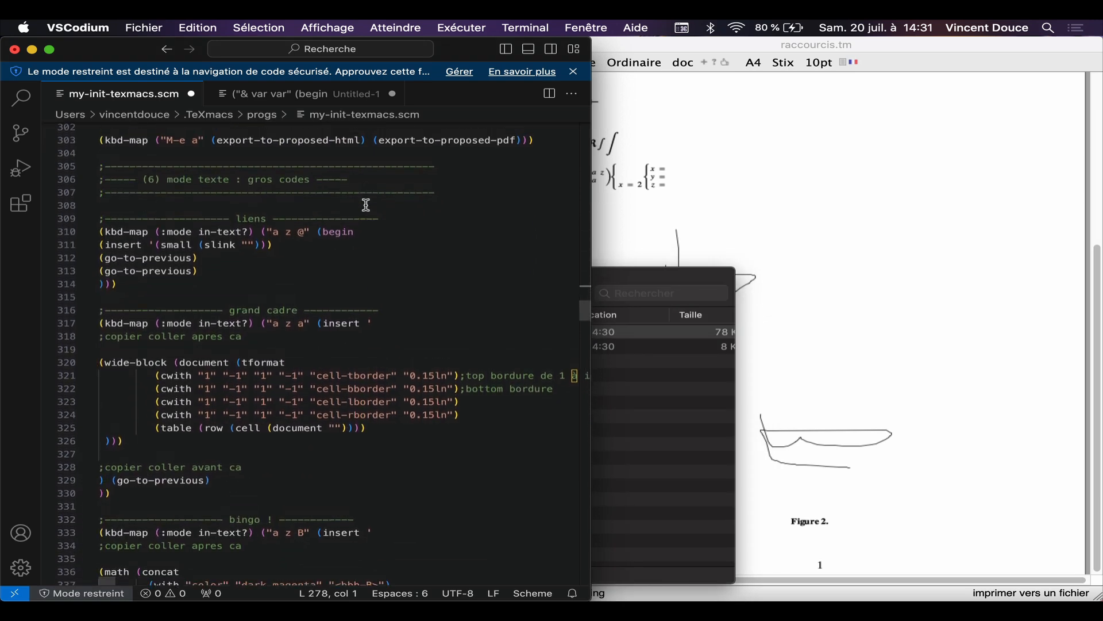
{"action": "scroll", "coordinate": [366, 205], "scroll_direction": "down", "scroll_amount": 3}
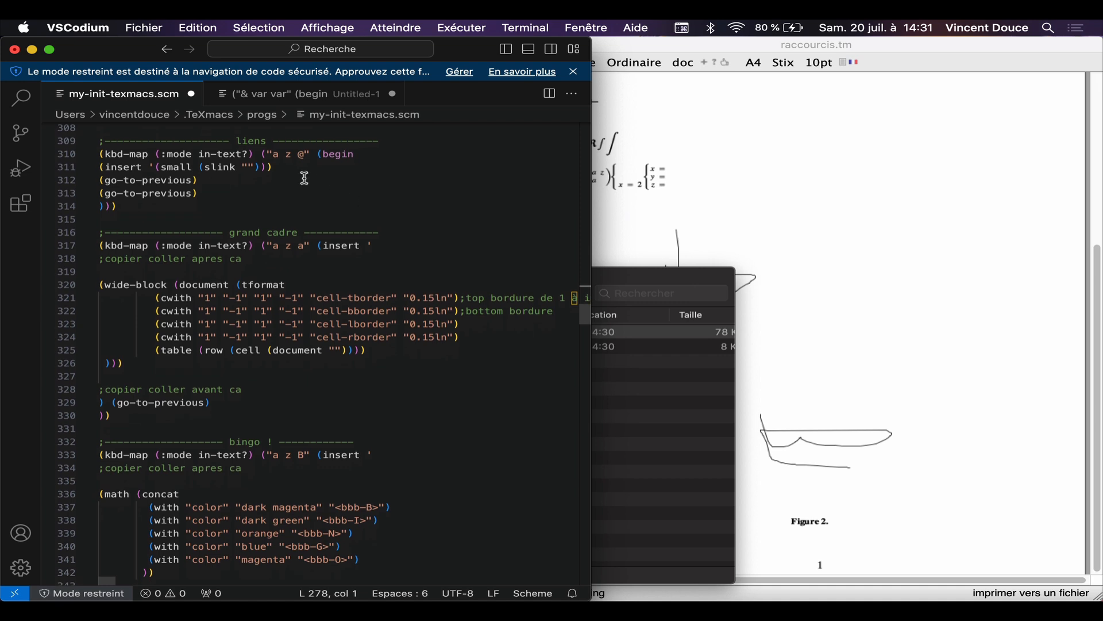
Step: Insert the predefined small link after the three-equation system in TeXmacs, with ww as its text, and leave the link
{"action": "left_click", "coordinate": [1002, 317]}
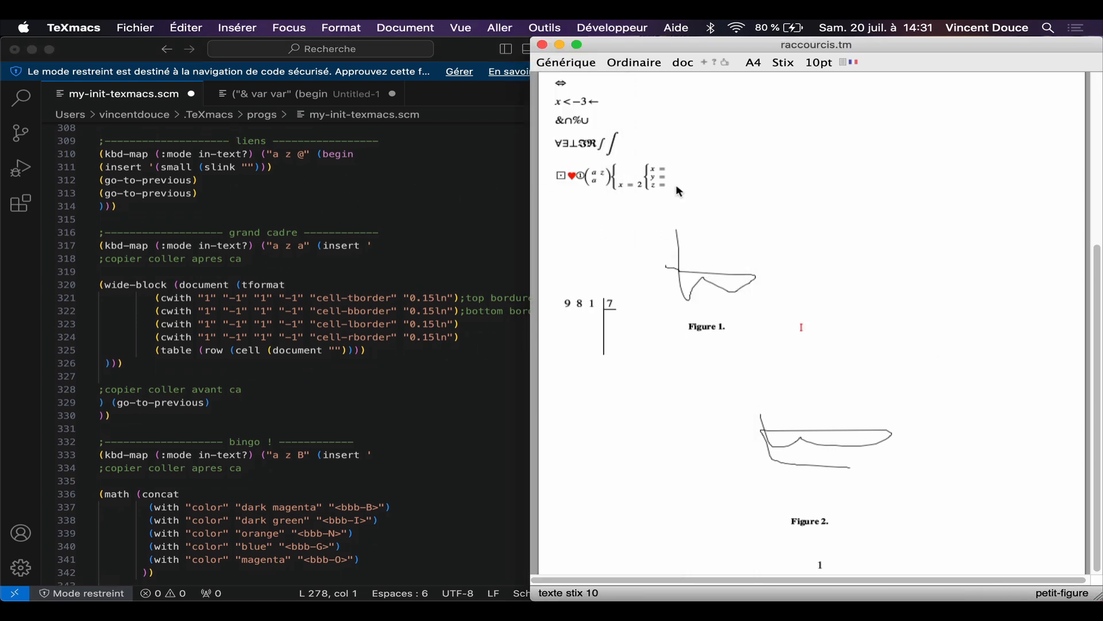
{"action": "left_click", "coordinate": [767, 193]}
{"action": "left_click", "coordinate": [735, 179]}
{"action": "type", "text": "az@"}
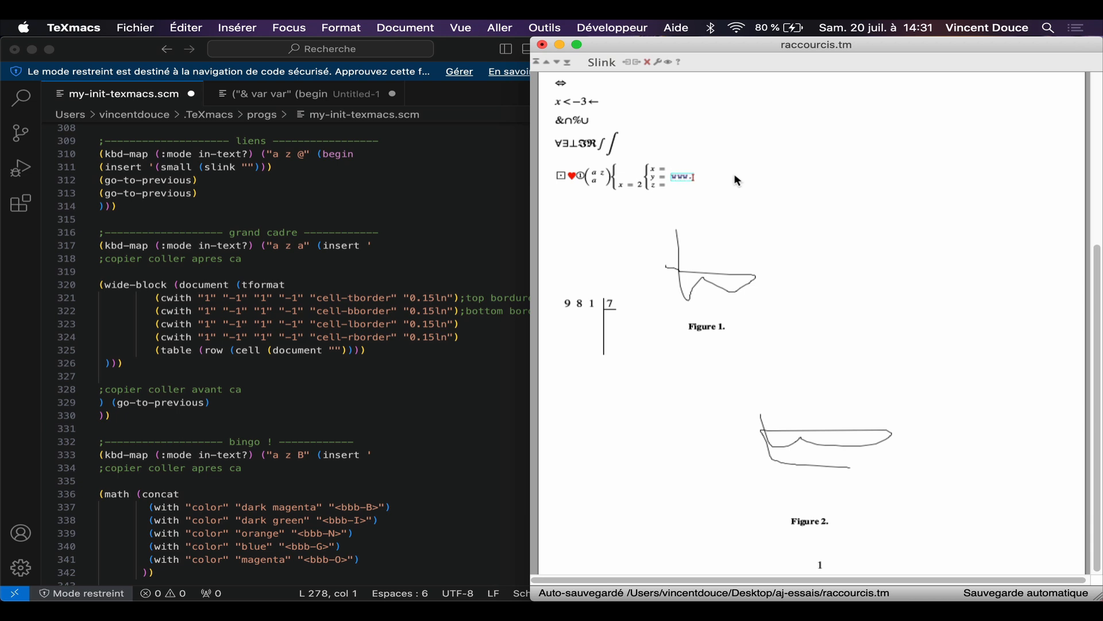
{"action": "type", "text": "www.ago"}
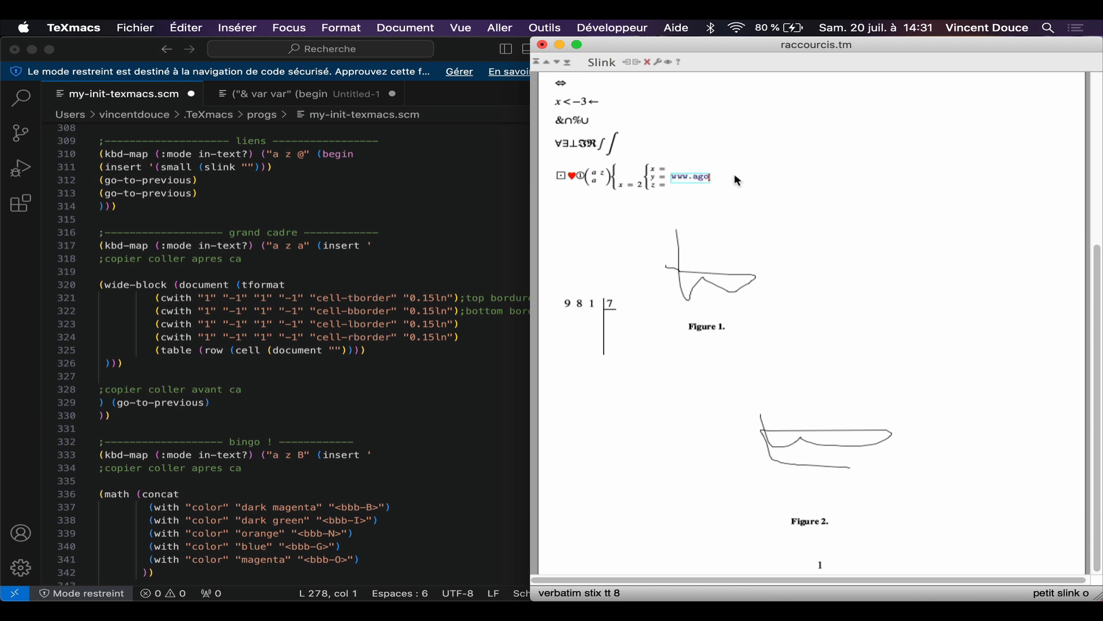
{"action": "key", "text": "BackSpace"}
{"action": "key", "text": "BackSpace"}
{"action": "key", "text": "BackSpace"}
{"action": "key", "text": "BackSpace"}
{"action": "key", "text": "BackSpace"}
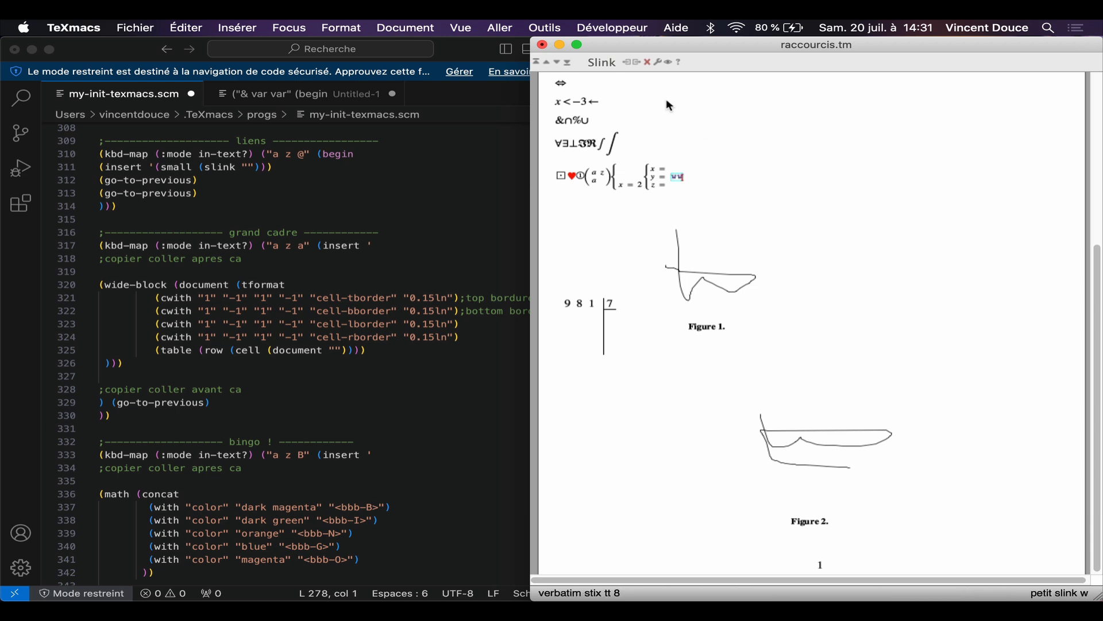
{"action": "key", "text": "Right"}
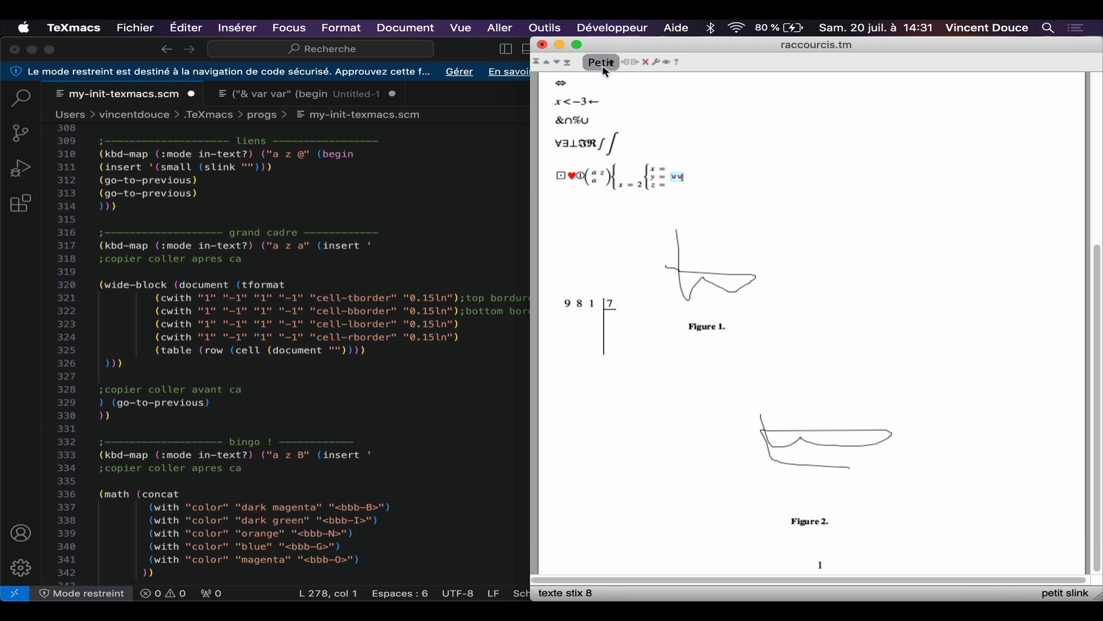
{"action": "key", "text": "Right"}
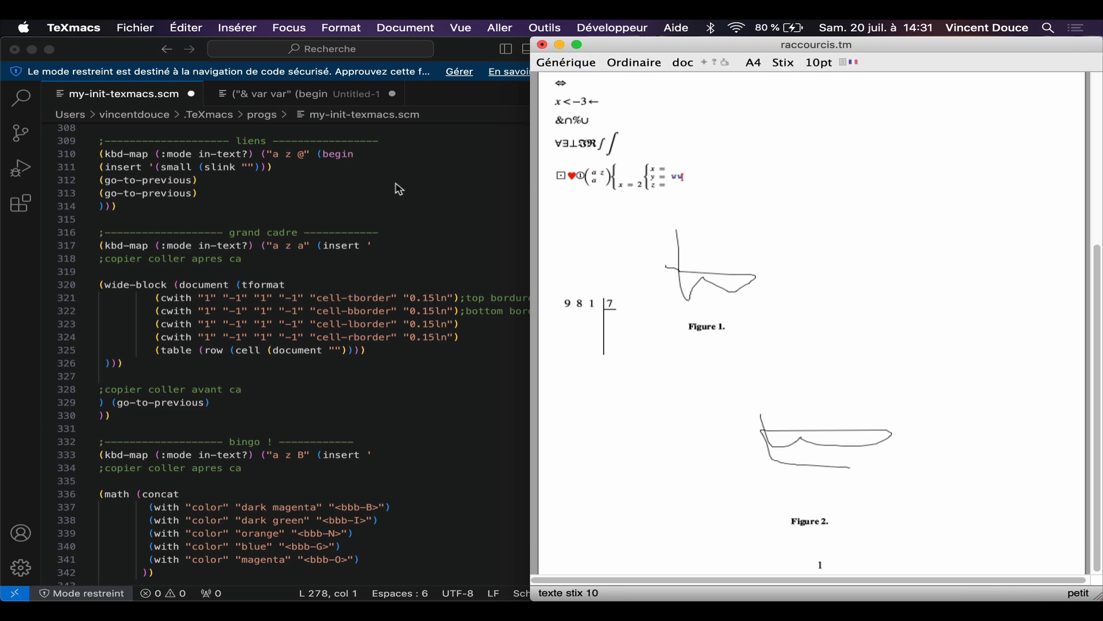
Step: Insert the predefined full-width bordered frame below the division and fill it with dksqlmdksqldsq
{"action": "scroll", "coordinate": [399, 190], "scroll_direction": "down", "scroll_amount": 3}
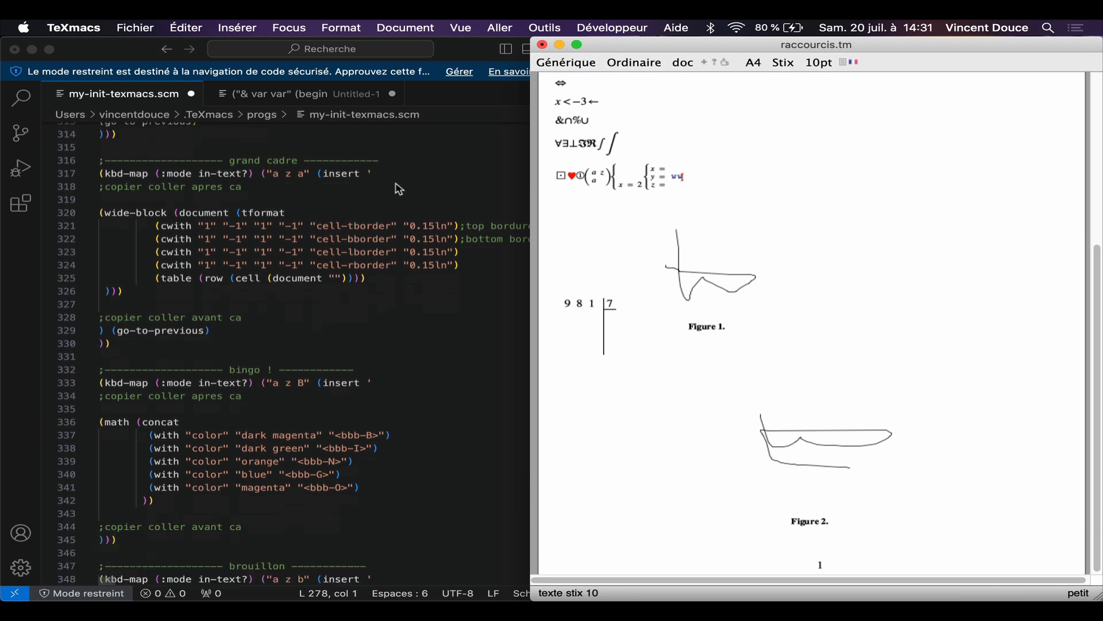
{"action": "left_click", "coordinate": [756, 197]}
{"action": "left_click", "coordinate": [898, 259]}
{"action": "key", "text": "Return"}
{"action": "type", "text": "a"}
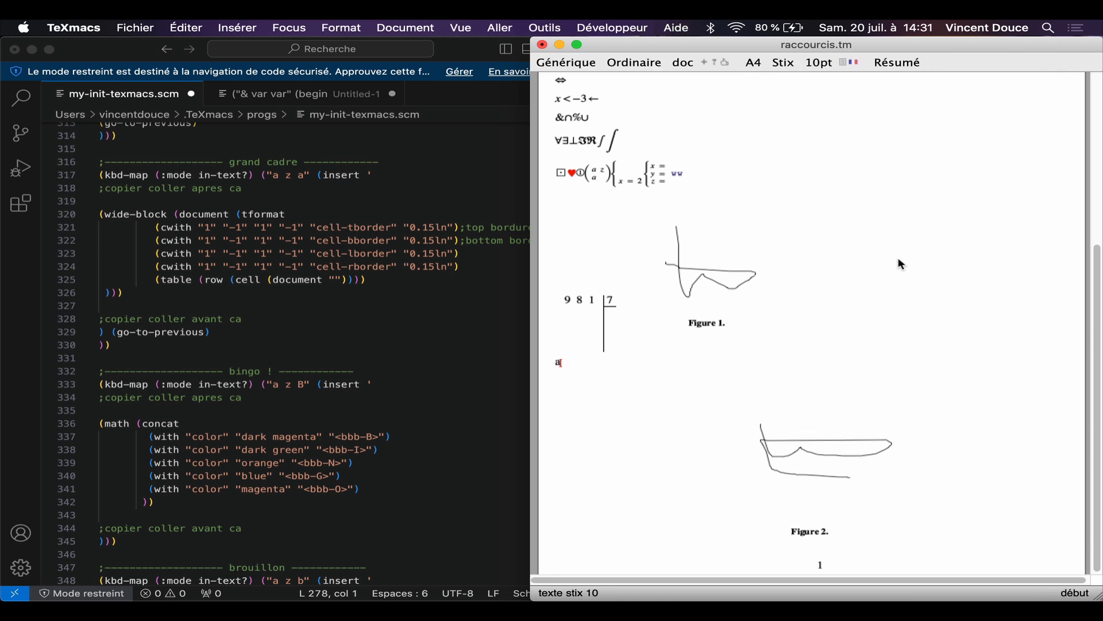
{"action": "type", "text": "za"}
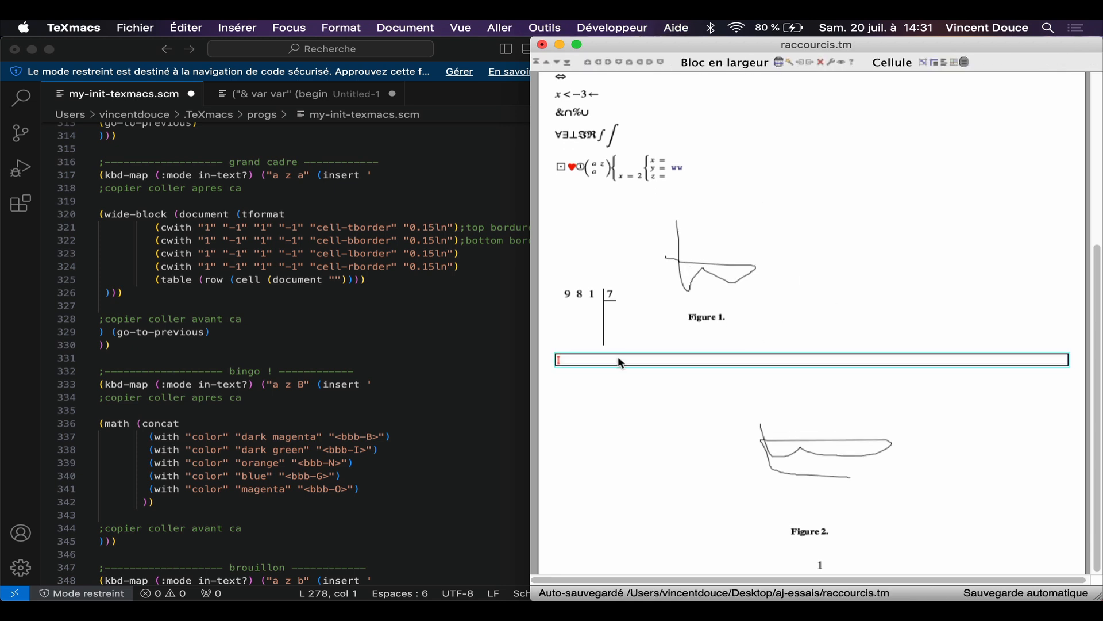
{"action": "type", "text": "dksqlmdksqldsq"}
{"action": "key", "text": "Return"}
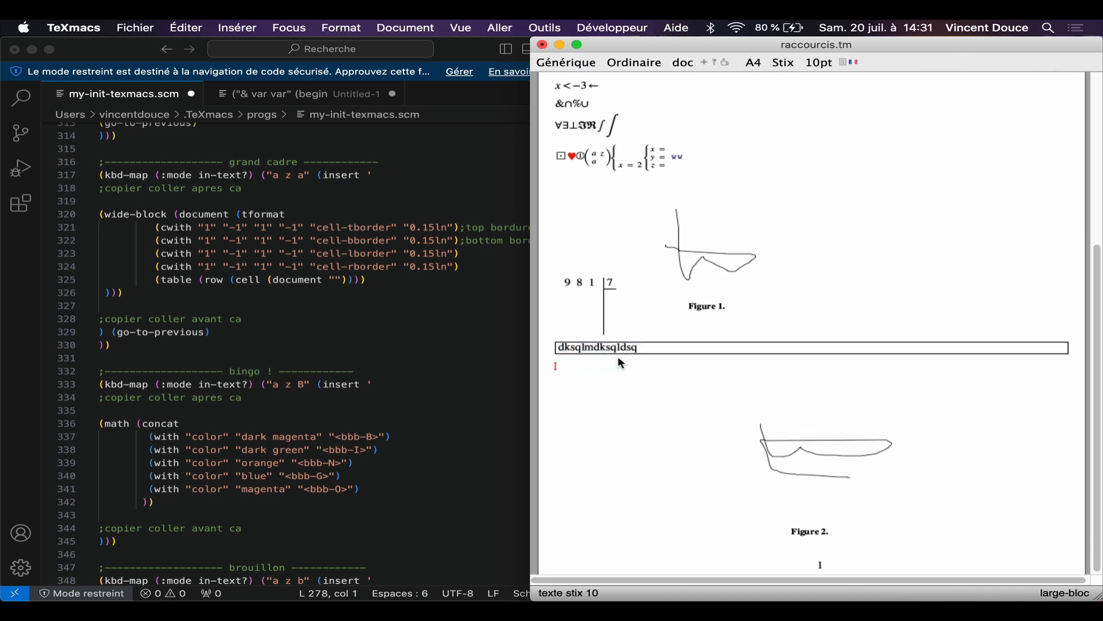
Step: Insert a borderless full-width table below the frame, enter adsqdsq centred in it and start a new line underneath
{"action": "type", "text": "az"}
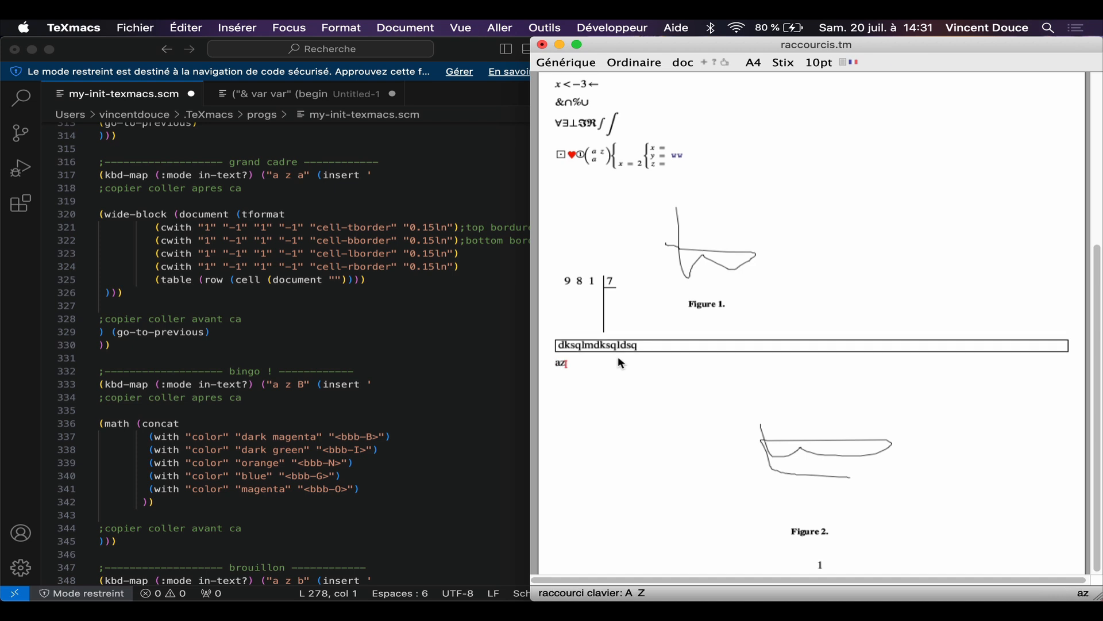
{"action": "type", "text": "a"}
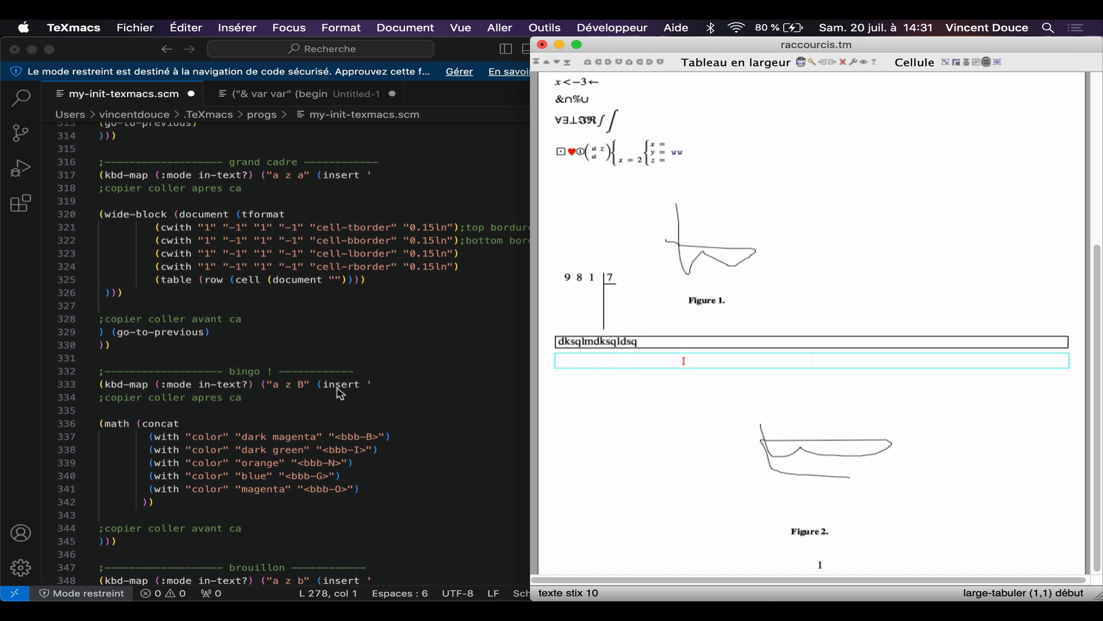
{"action": "scroll", "coordinate": [296, 394], "scroll_direction": "down", "scroll_amount": 1}
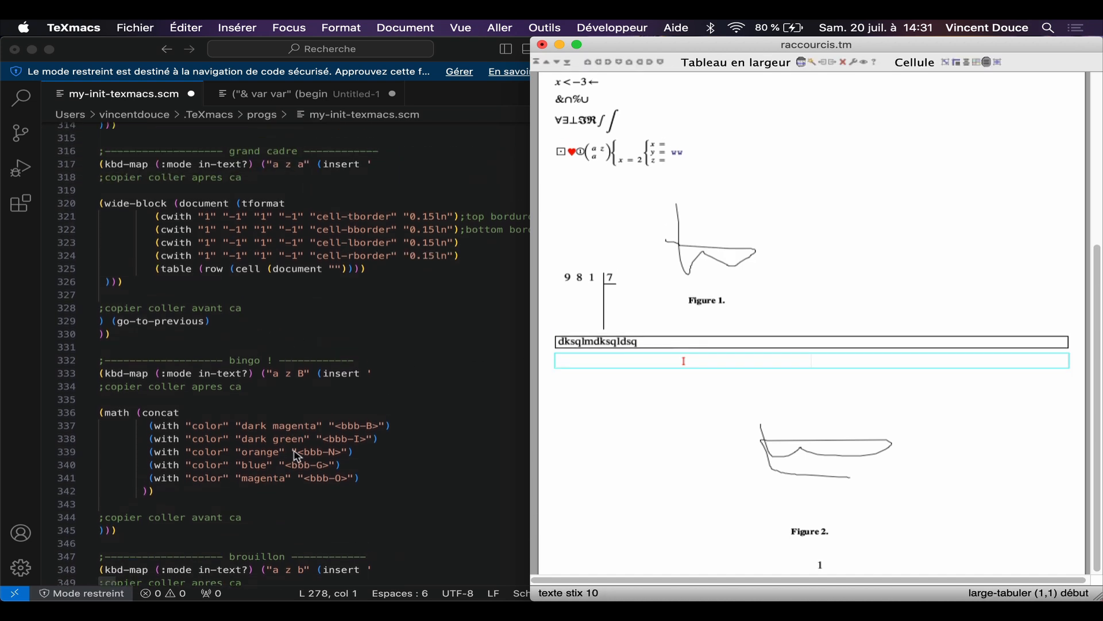
{"action": "left_click", "coordinate": [829, 354]}
{"action": "type", "text": "a"}
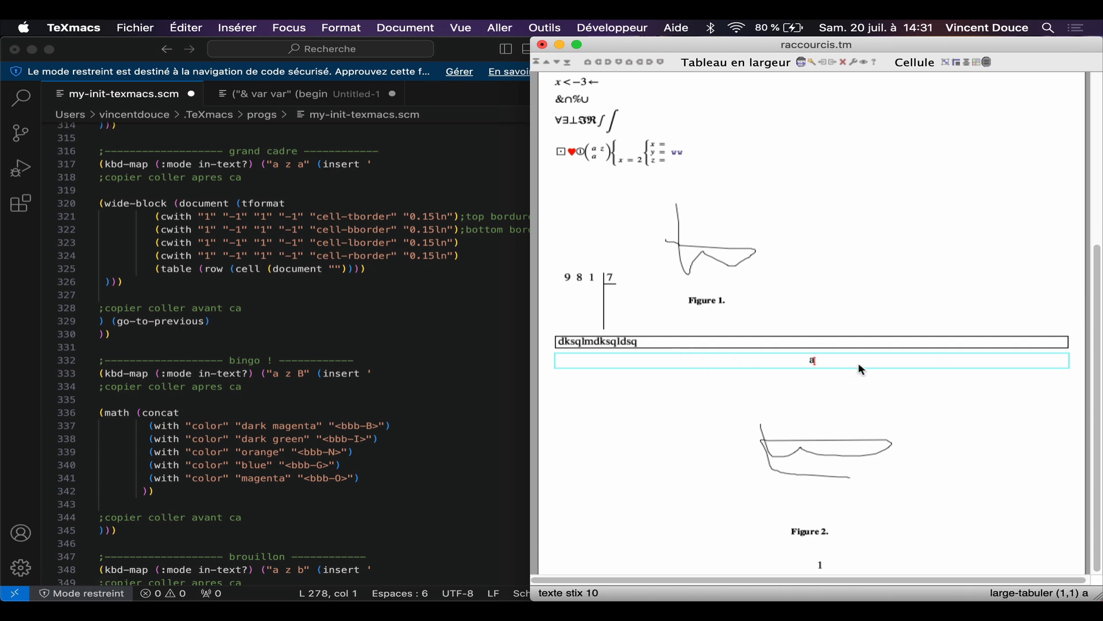
{"action": "type", "text": "dsqdsq"}
{"action": "key", "text": "Right"}
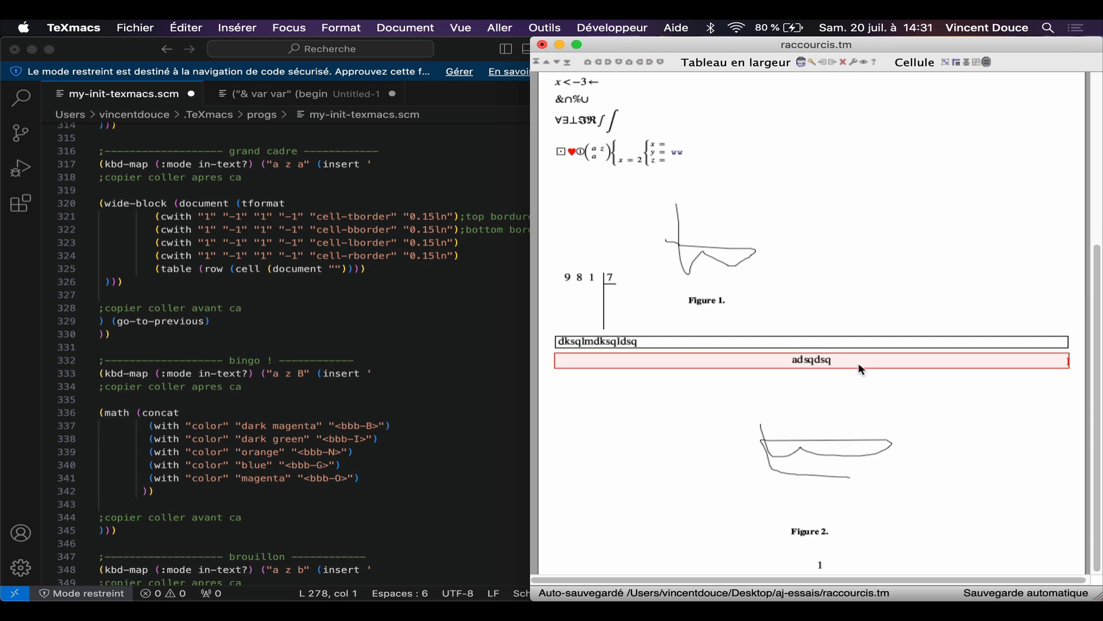
{"action": "key", "text": "Return"}
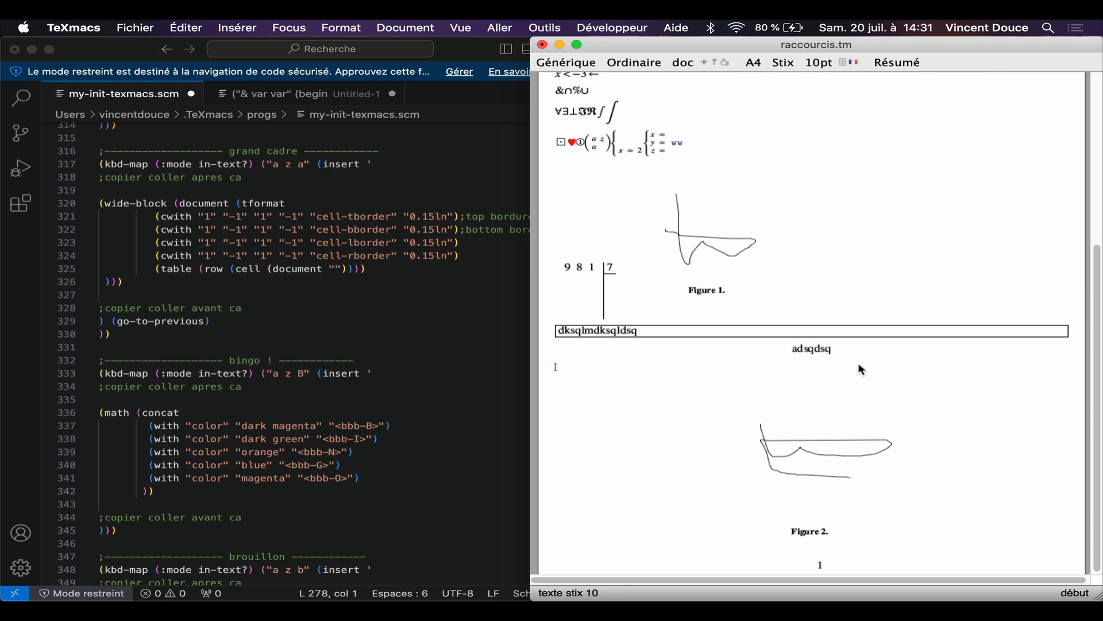
Step: Try a full-width two-column table and a bordered block of two rows and three columns below adsqdsq, and undo it
{"action": "key", "text": "a"}
{"action": "key", "text": "z"}
{"action": "key", "text": "t"}
{"action": "key", "text": "BackSpace"}
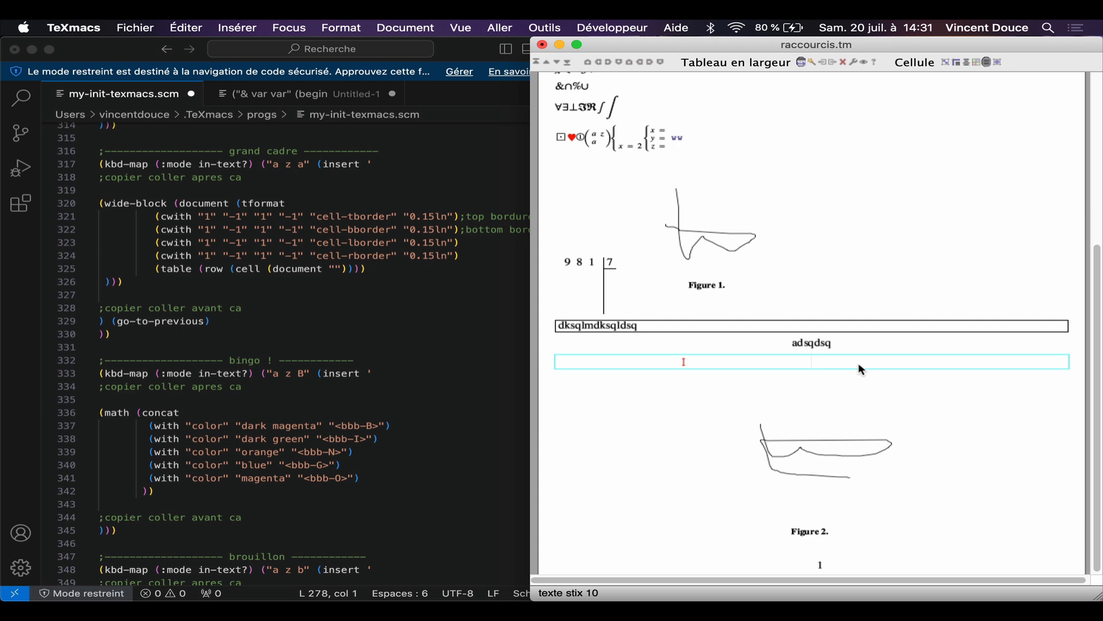
{"action": "key", "text": "Right"}
{"action": "type", "text": "azf"}
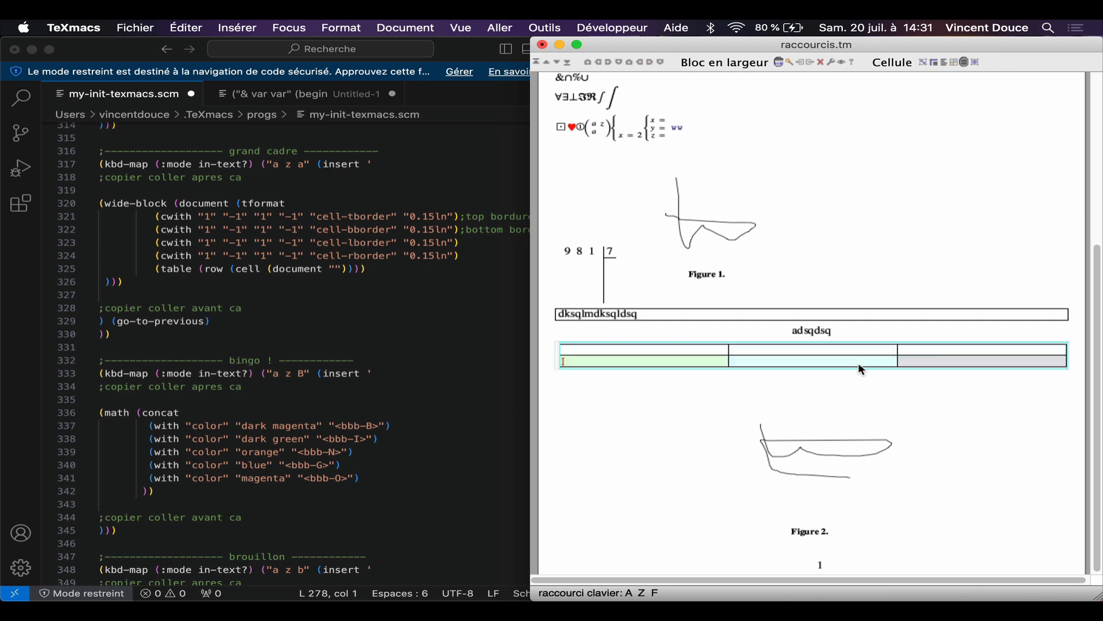
{"action": "key", "text": "super+z"}
Step: Insert the two-column layout with a small figure, enter cxwcxwc in the first cell and delete the figure from the second
{"action": "type", "text": "azg"}
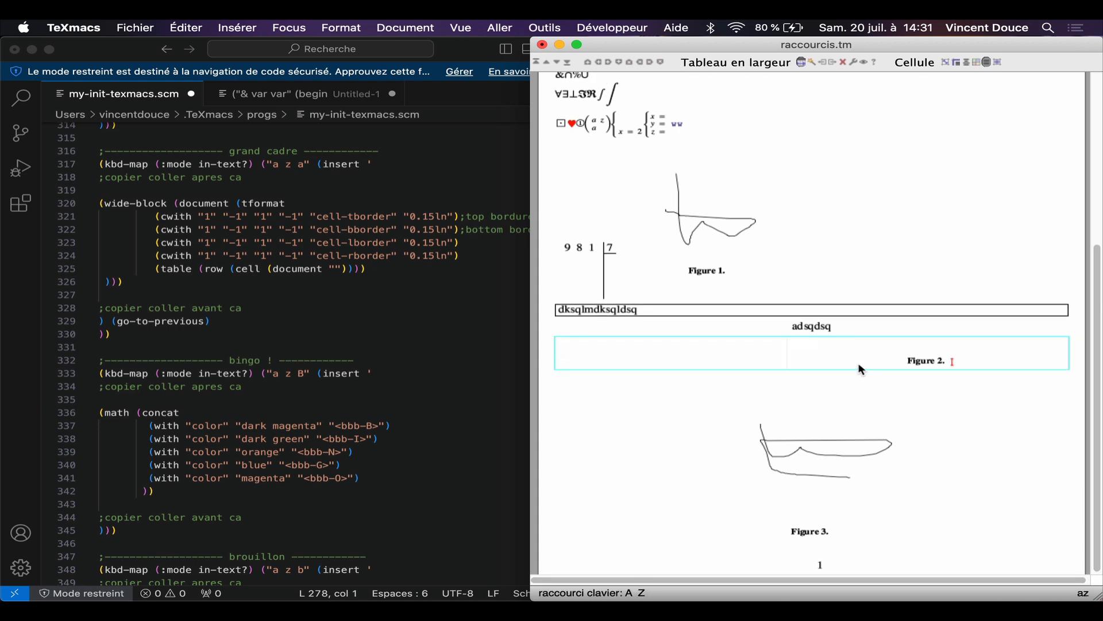
{"action": "left_click", "coordinate": [929, 344]}
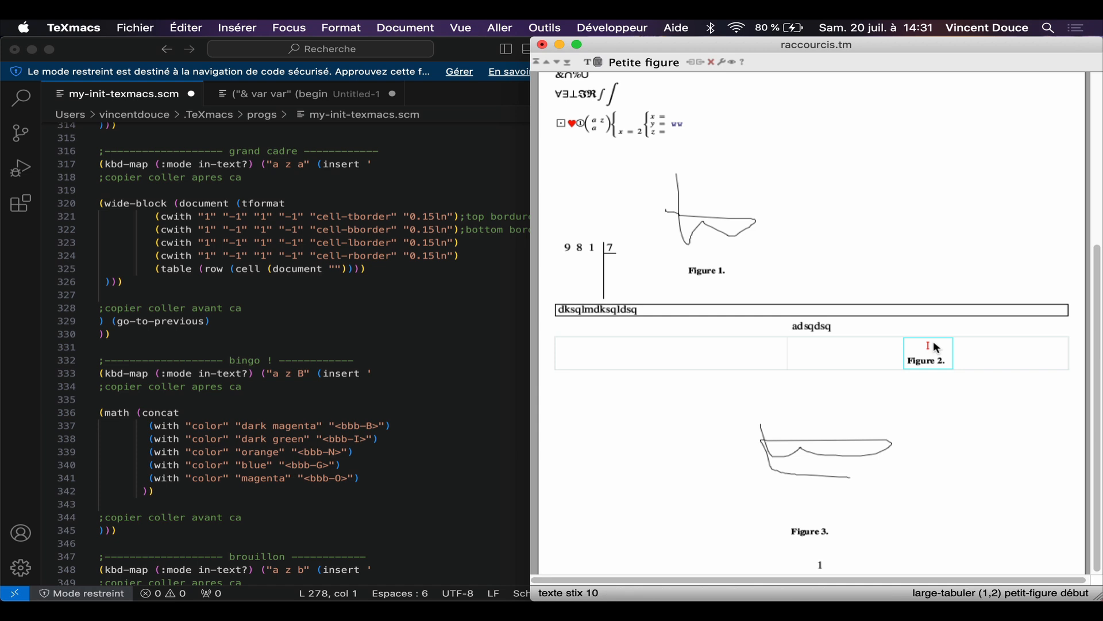
{"action": "left_click", "coordinate": [689, 353]}
{"action": "type", "text": "cxwcxwc"}
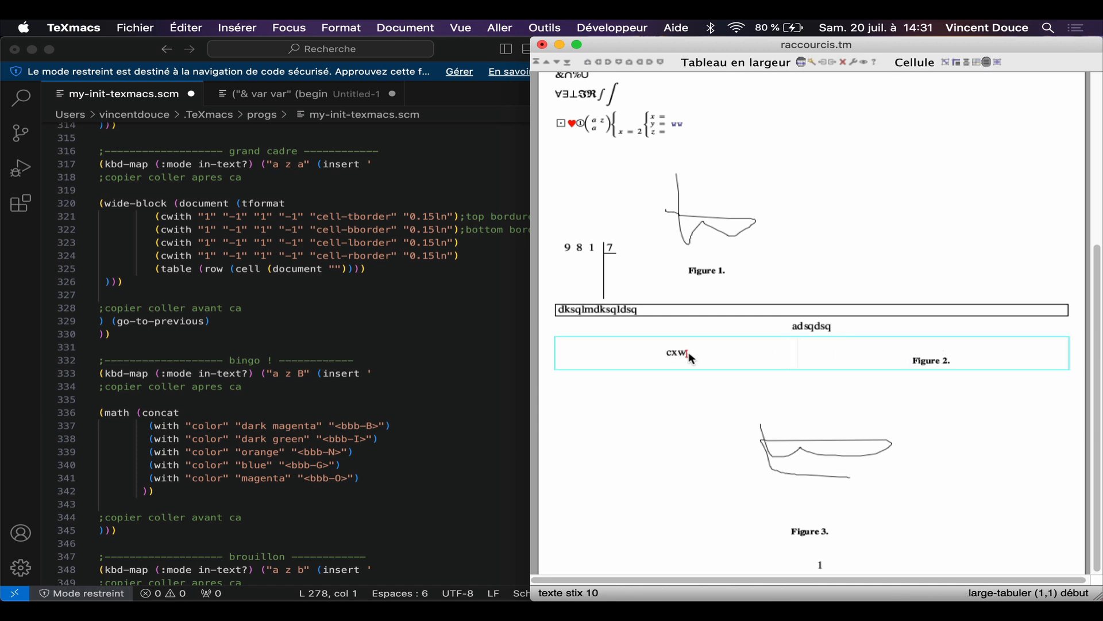
{"action": "left_click", "coordinate": [995, 353]}
{"action": "key", "text": "BackSpace"}
{"action": "key", "text": "BackSpace"}
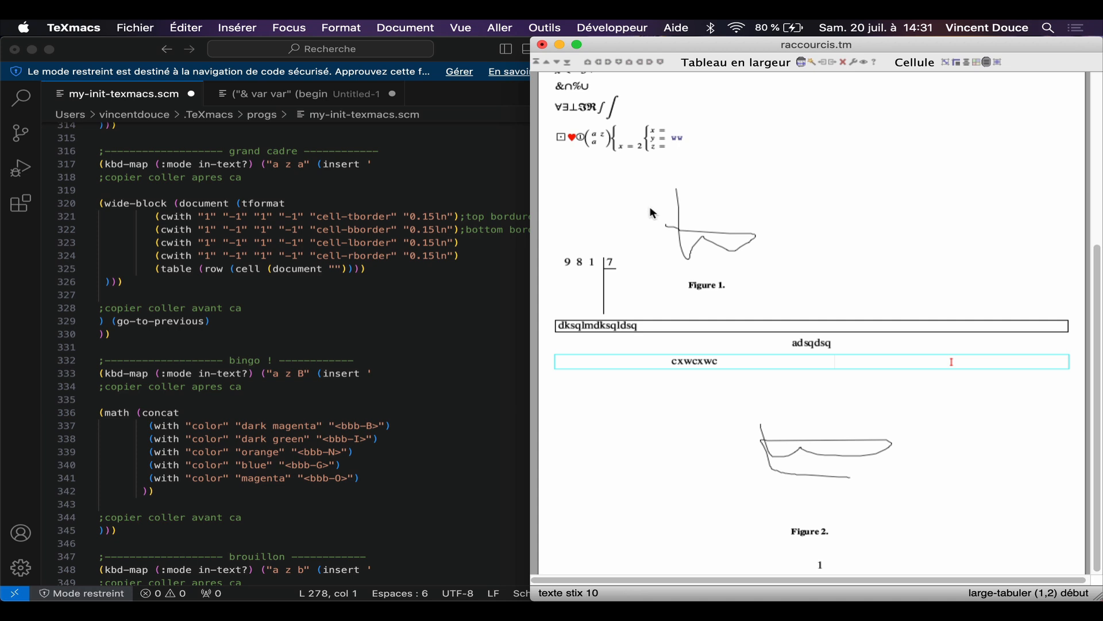
Step: Capture a screen region spanning the code and the document, and paste the image into the table's empty second cell
{"action": "key", "text": "super+shift+4"}
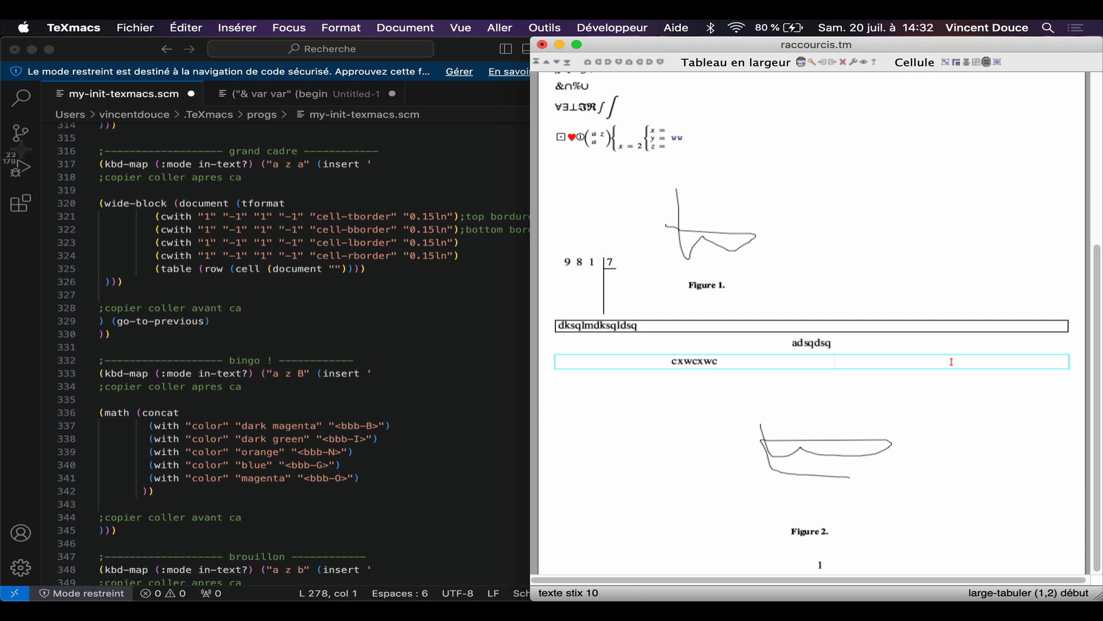
{"action": "left_click_drag", "start_coordinate": [20, 150], "coordinate": [1060, 437]}
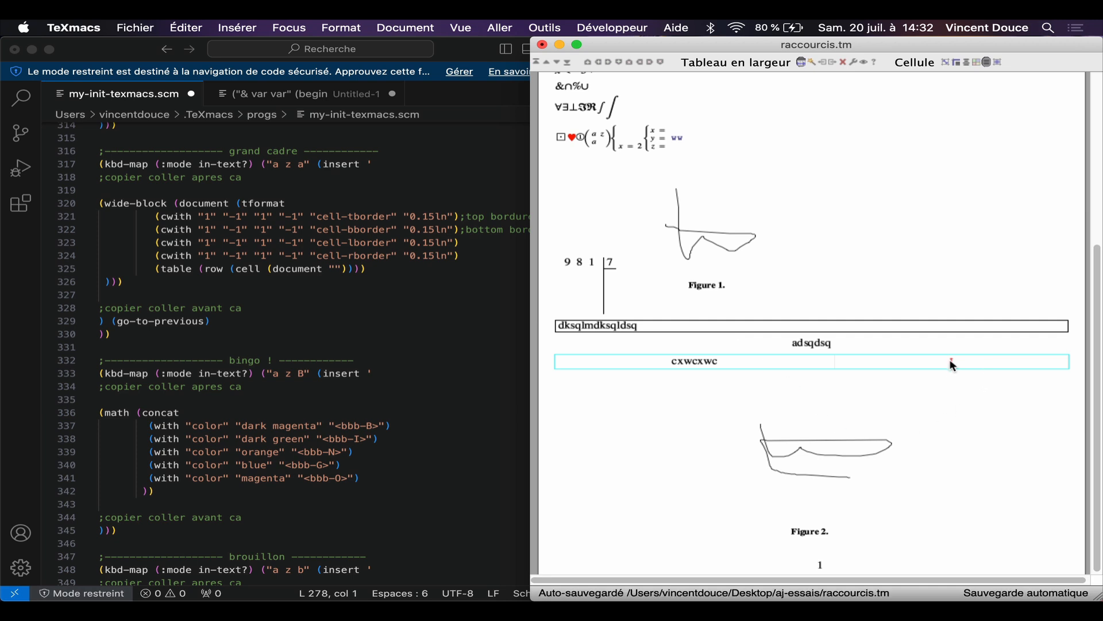
{"action": "key", "text": "super+v"}
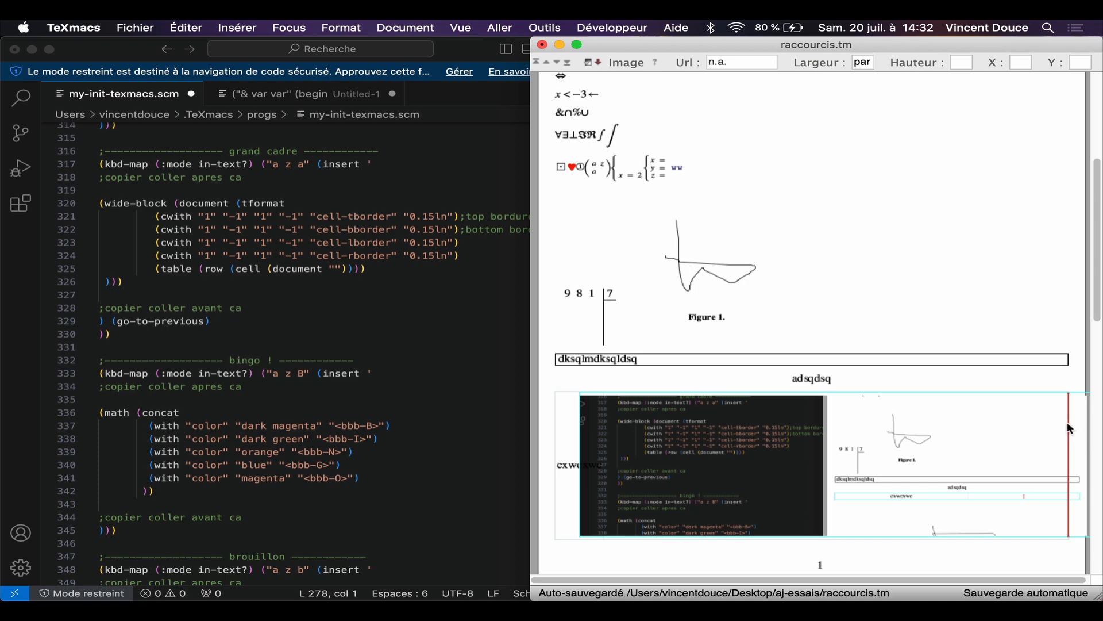
Step: Remove the oversized image from the table's second cell and paste it again as a small figure 5 cm wide
{"action": "key", "text": "BackSpace"}
{"action": "key", "text": "BackSpace"}
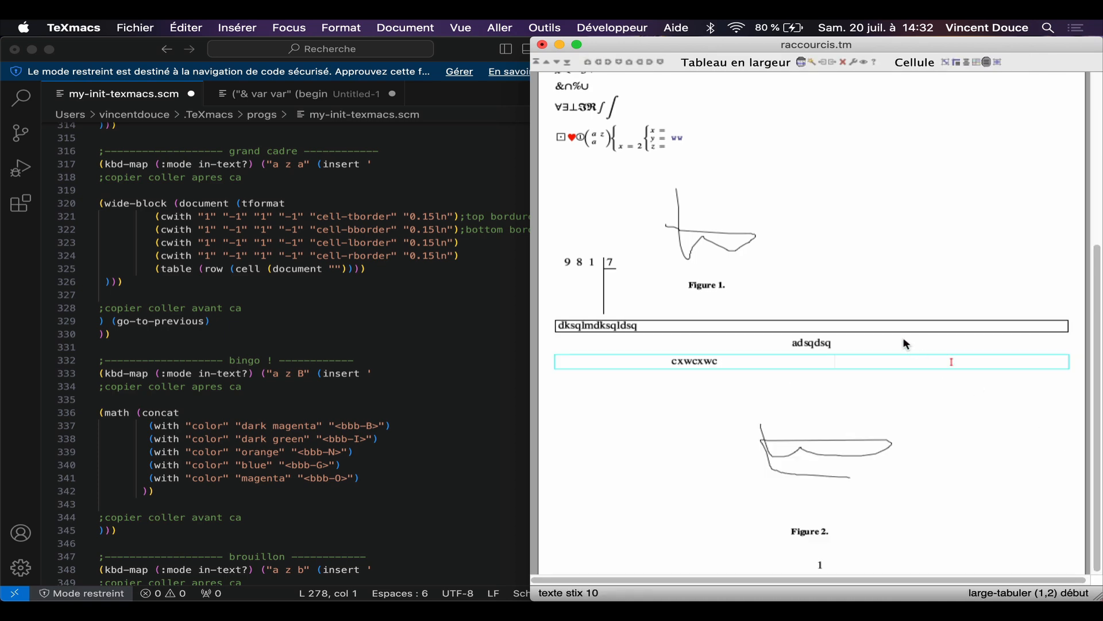
{"action": "type", "text": "az"}
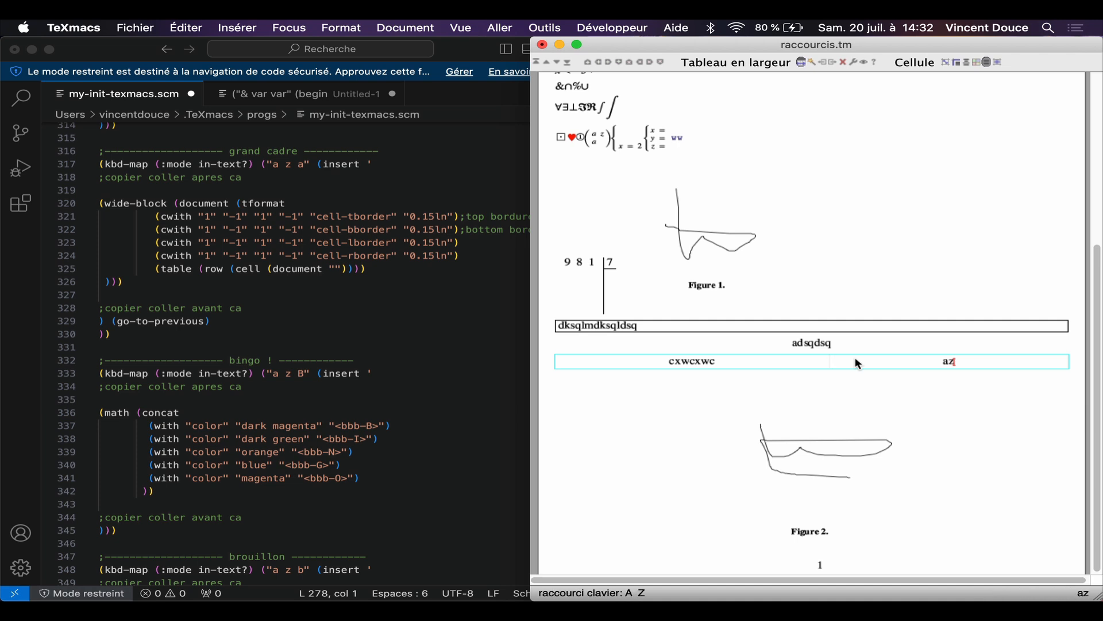
{"action": "type", "text": "m"}
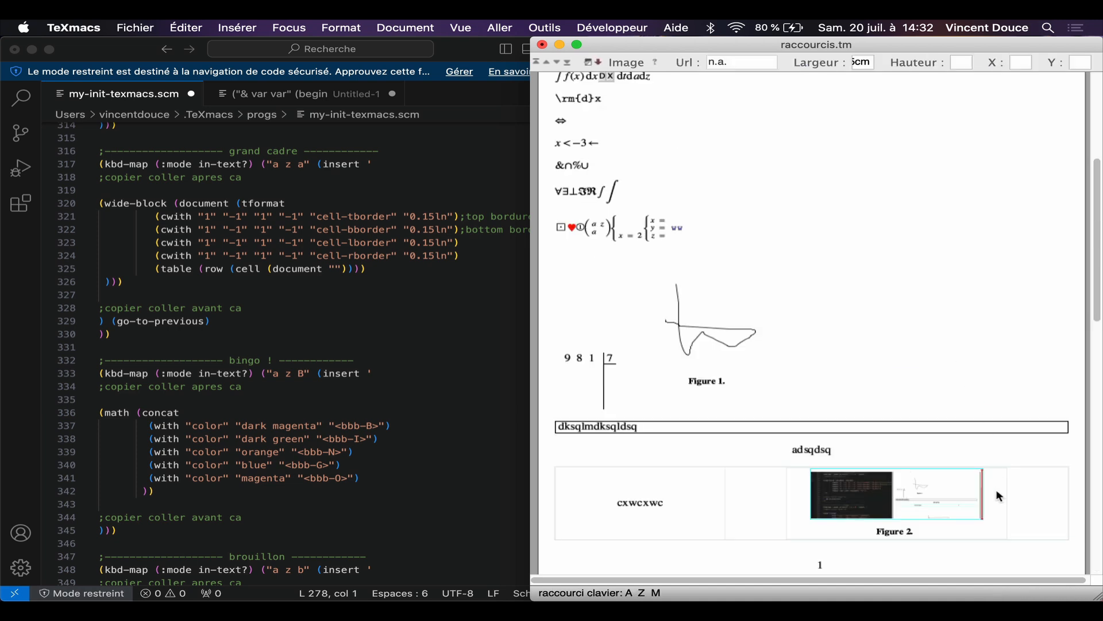
Step: Add empty lines below the freehand drawing of Figure 3 and insert a full-width draft block of two rows and two columns
{"action": "scroll", "coordinate": [1000, 496], "scroll_direction": "down", "scroll_amount": 5}
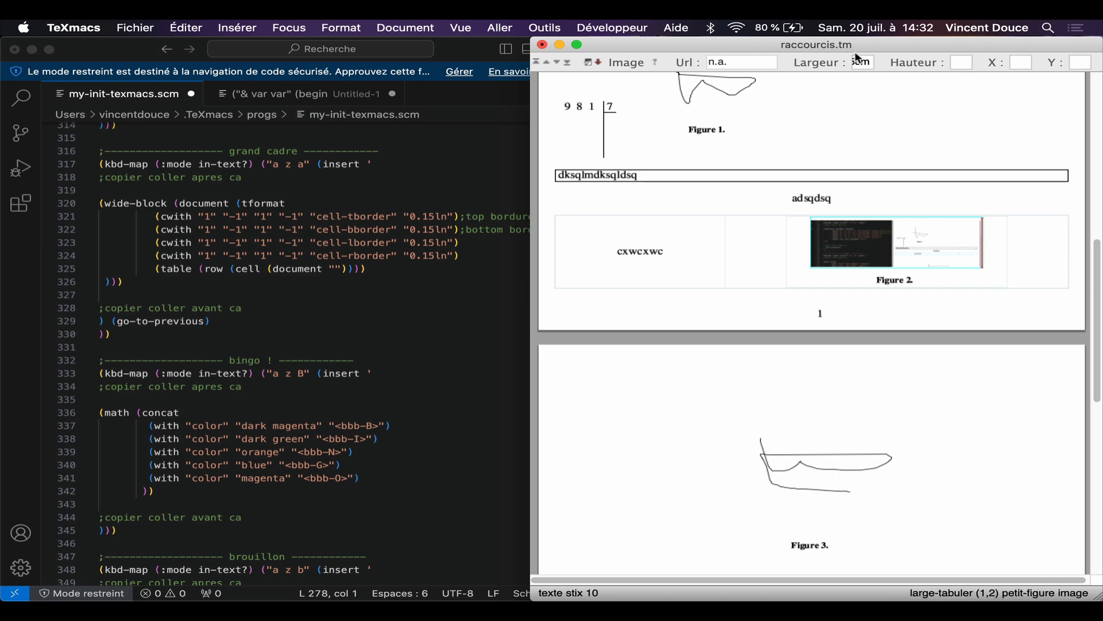
{"action": "scroll", "coordinate": [376, 323], "scroll_direction": "down", "scroll_amount": 5}
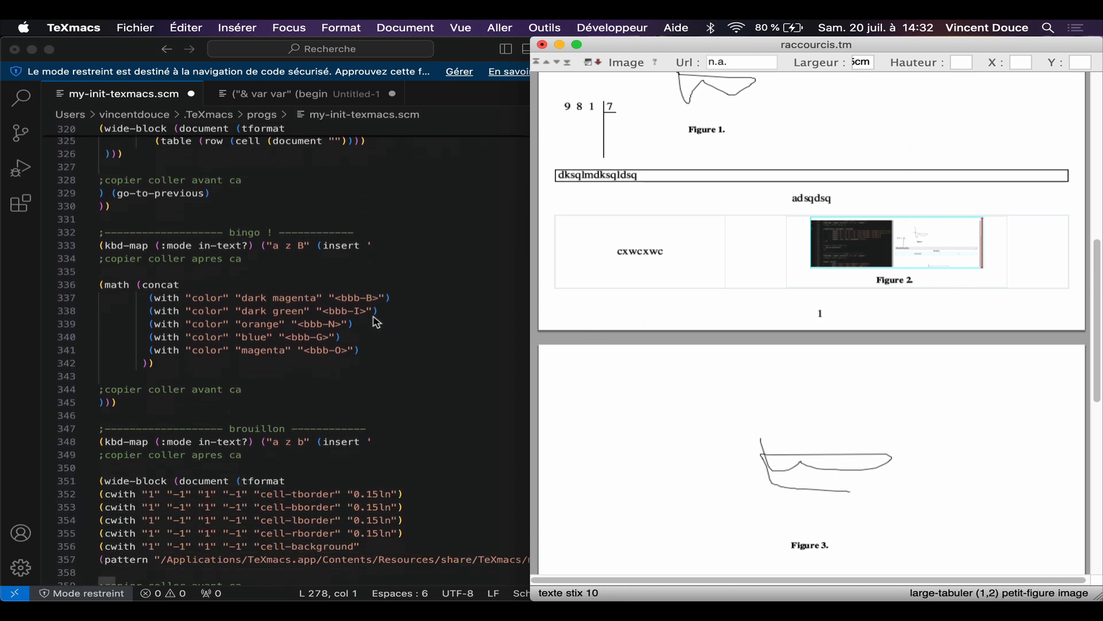
{"action": "scroll", "coordinate": [460, 417], "scroll_direction": "down", "scroll_amount": 5}
{"action": "left_click", "coordinate": [1019, 510]}
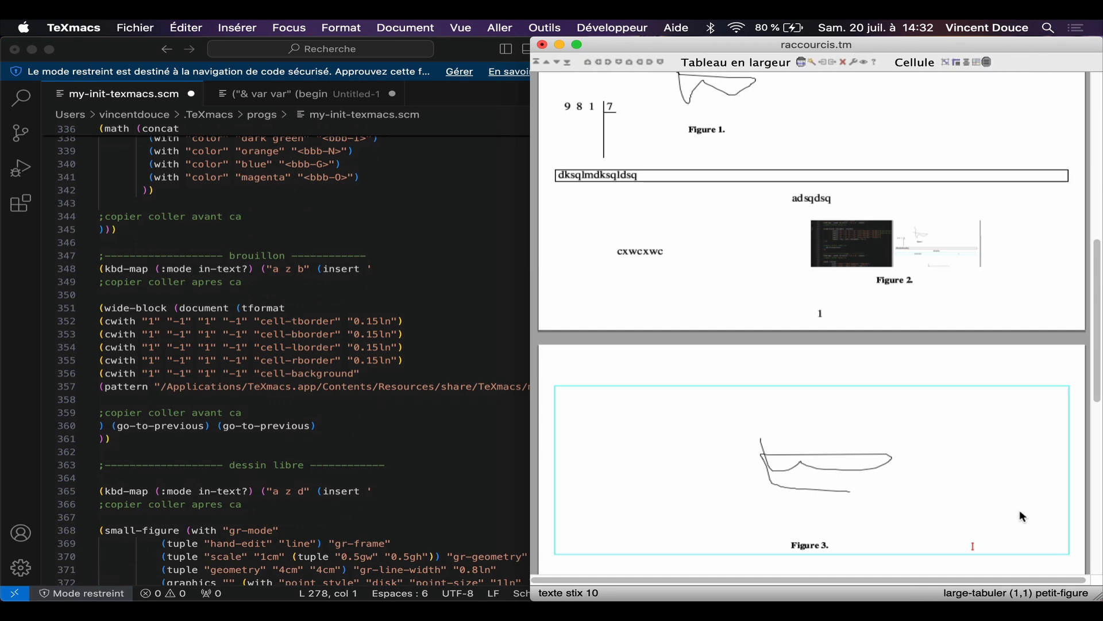
{"action": "left_click", "coordinate": [1070, 525]}
{"action": "key", "text": "Return"}
{"action": "key", "text": "Return"}
{"action": "key", "text": "Return"}
{"action": "key", "text": "Return"}
{"action": "key", "text": "Return"}
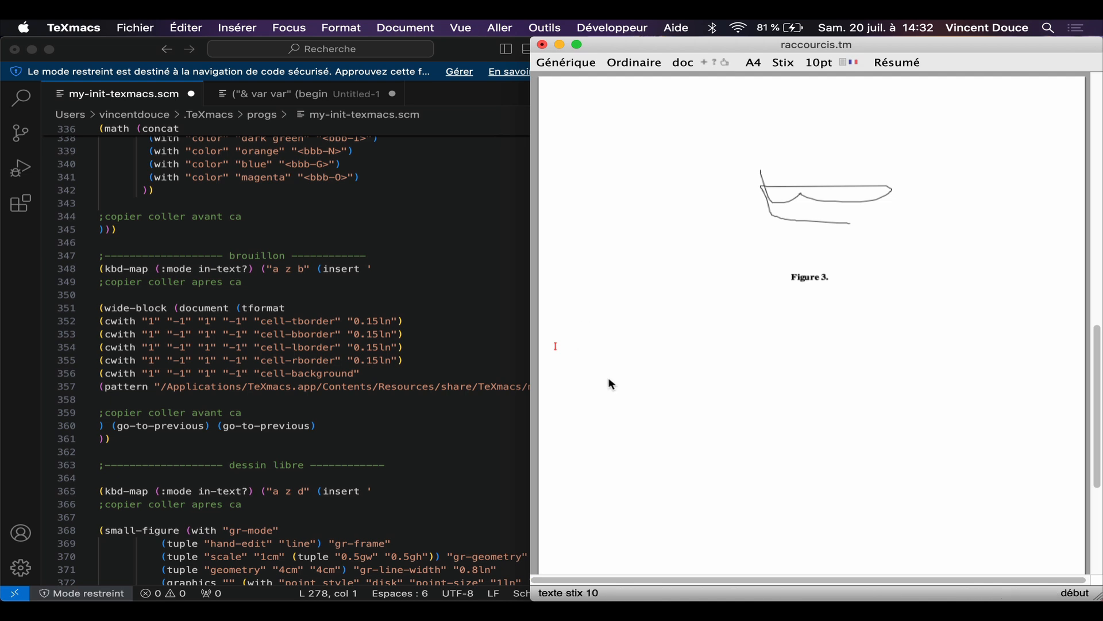
{"action": "key", "text": "z"}
{"action": "key", "text": "b"}
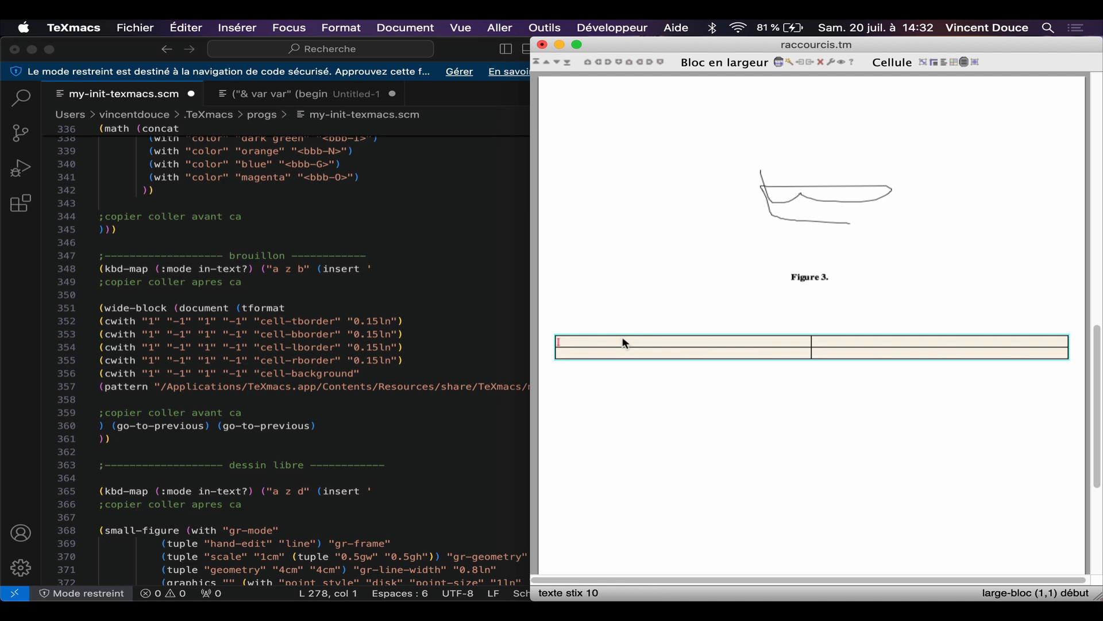
Step: Enter the inline formula 2×4+6 in the first cell of the draft block and go to the cell below it
{"action": "key", "text": "dollar"}
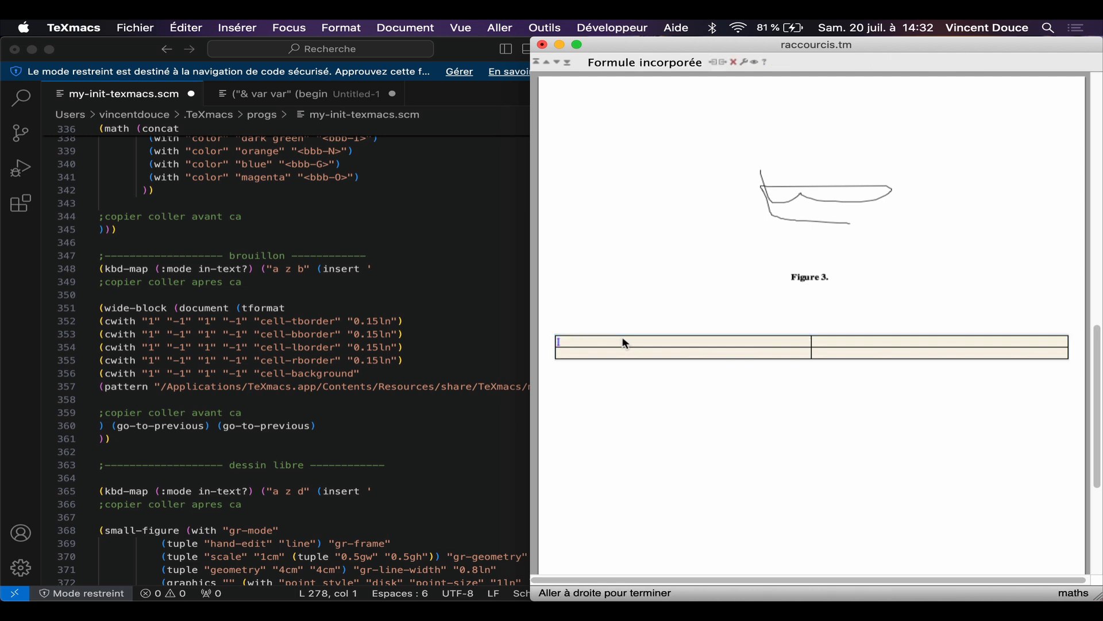
{"action": "type", "text": "2"}
{"action": "type", "text": "*4+"}
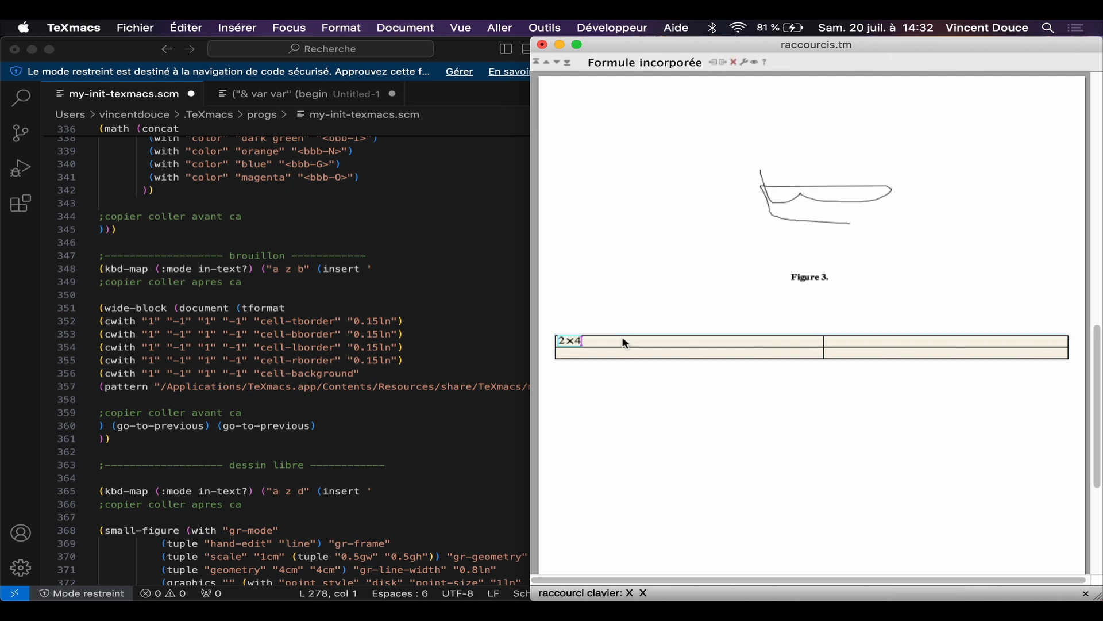
{"action": "type", "text": "6"}
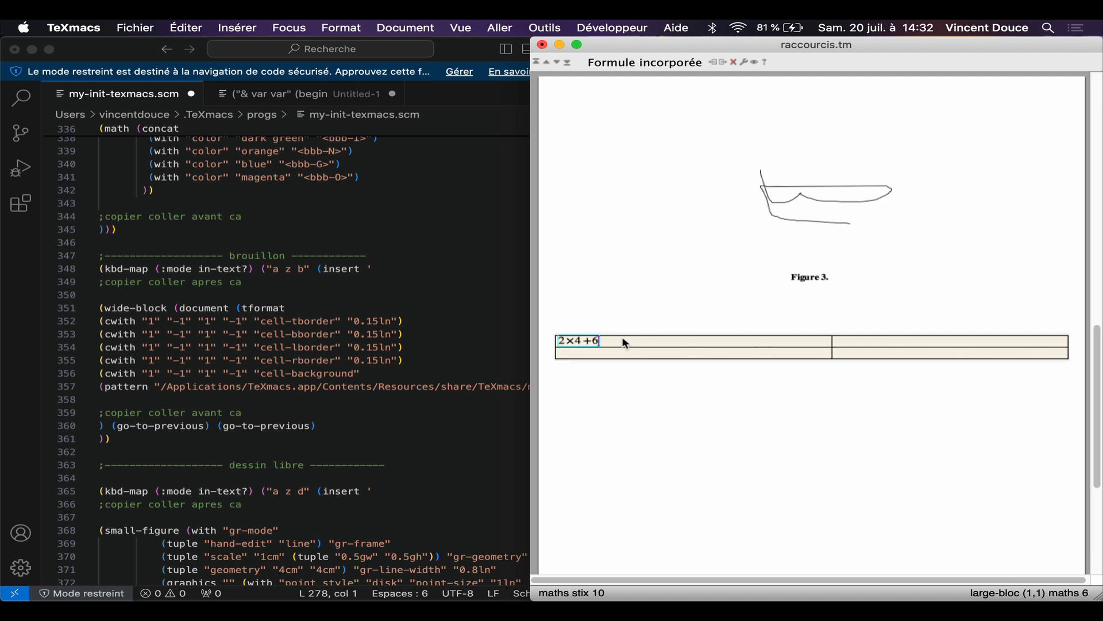
{"action": "left_click", "coordinate": [632, 353]}
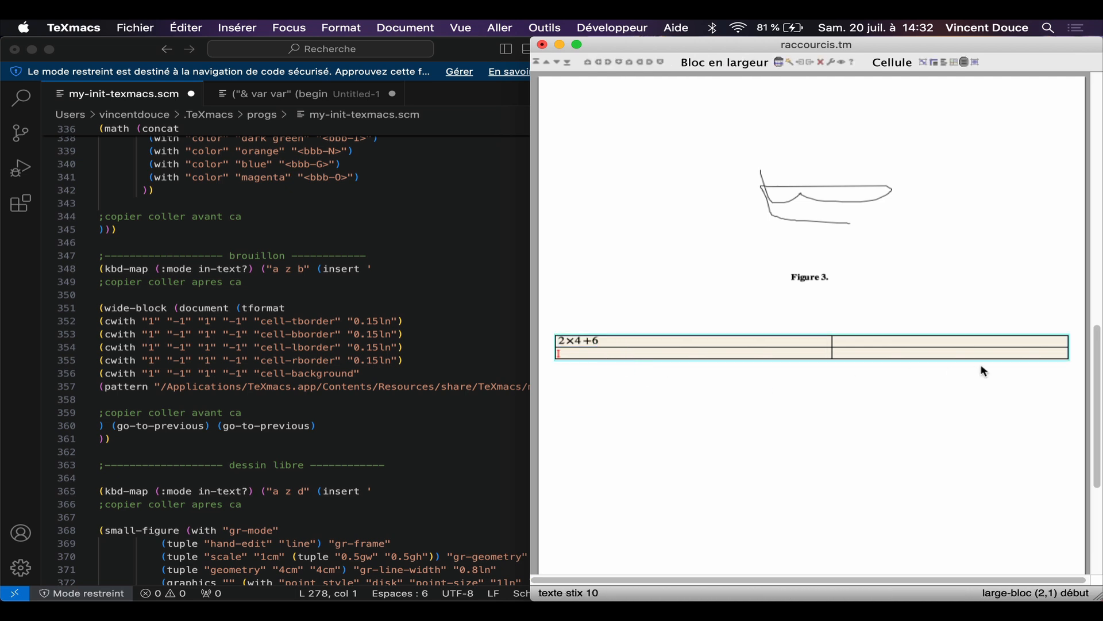
Step: Insert the coloured three-column formulary block below the draft block, with addition as its first heading and 2+3=5 underneath
{"action": "left_click", "coordinate": [1078, 347]}
{"action": "key", "text": "a"}
{"action": "key", "text": "z"}
{"action": "key", "text": "b"}
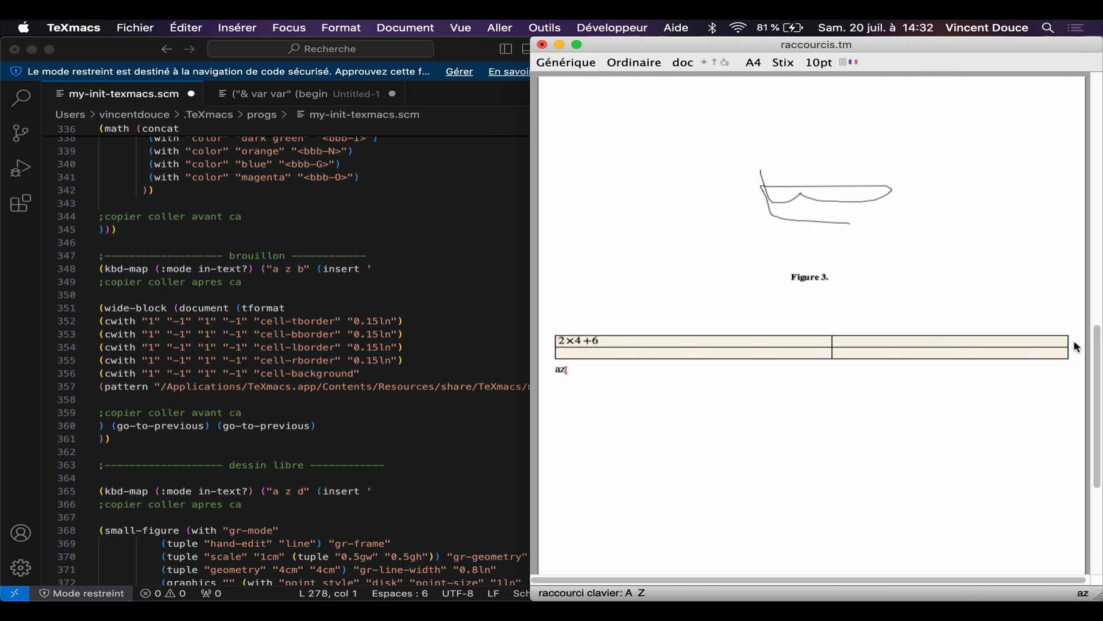
{"action": "left_click", "coordinate": [651, 373]}
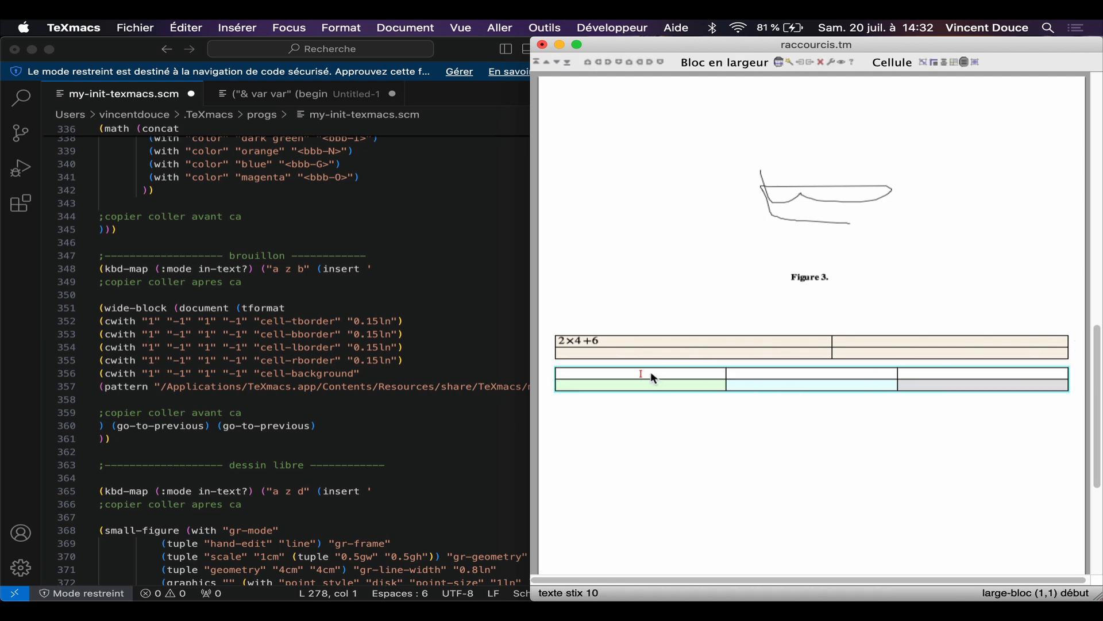
{"action": "type", "text": "addition"}
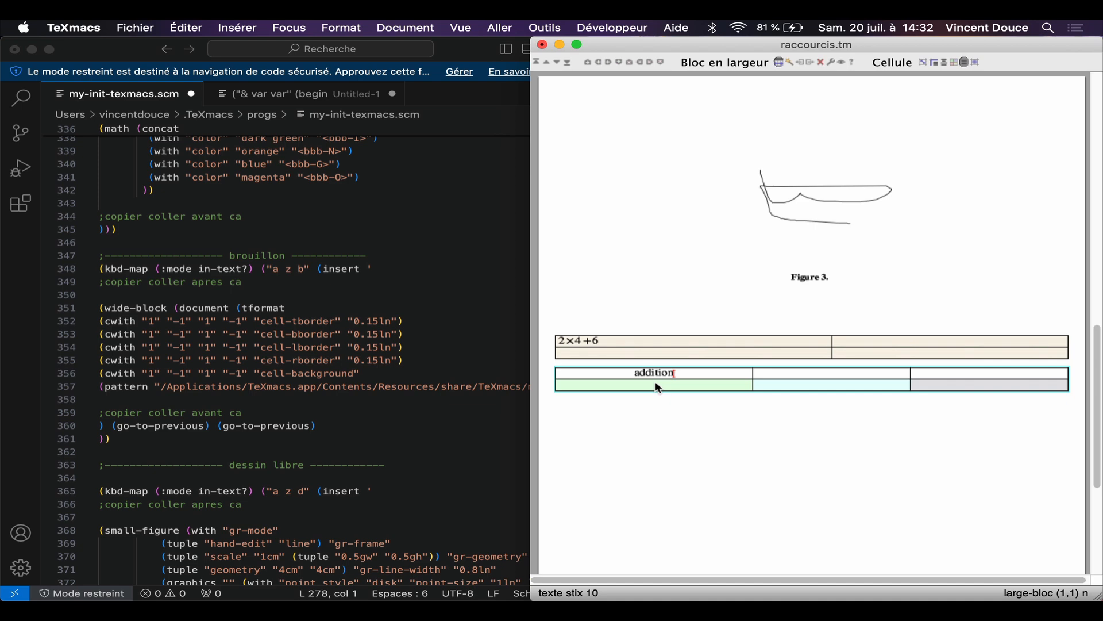
{"action": "type", "text": "2+3=5"}
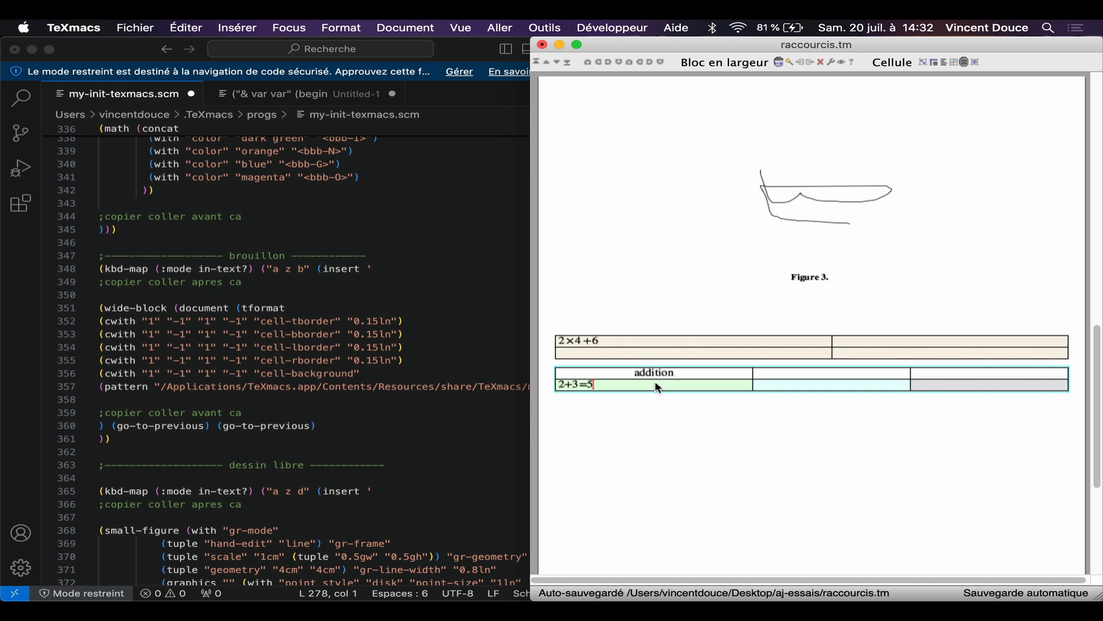
Step: Start a new line below the formulary block, insert a small frame there and enter edsqdsqd in it
{"action": "key", "text": "Down"}
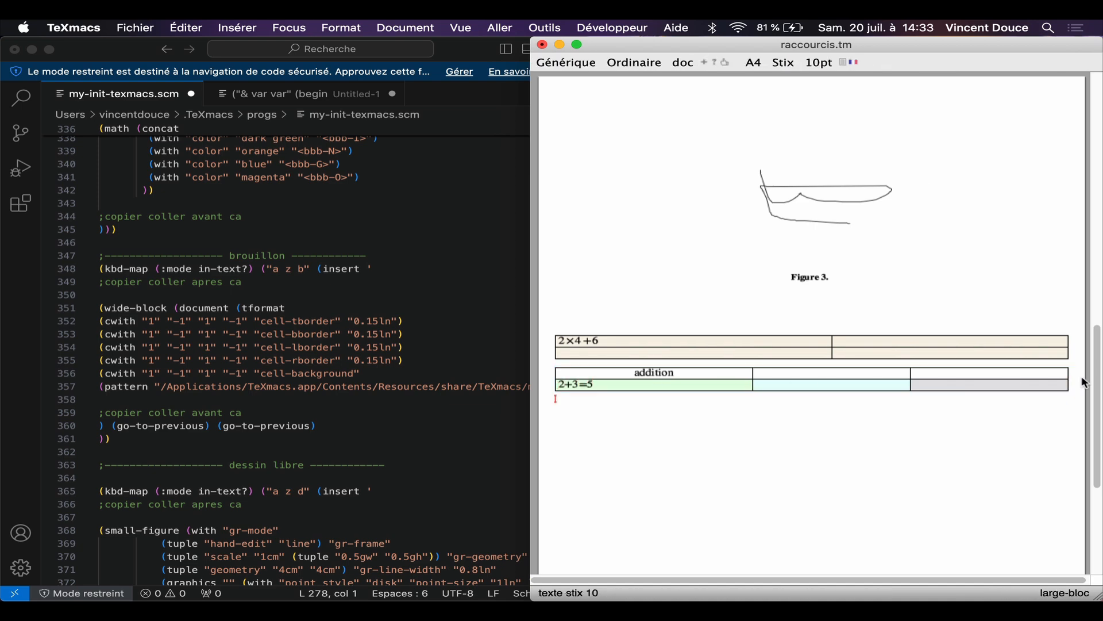
{"action": "key", "text": "Return"}
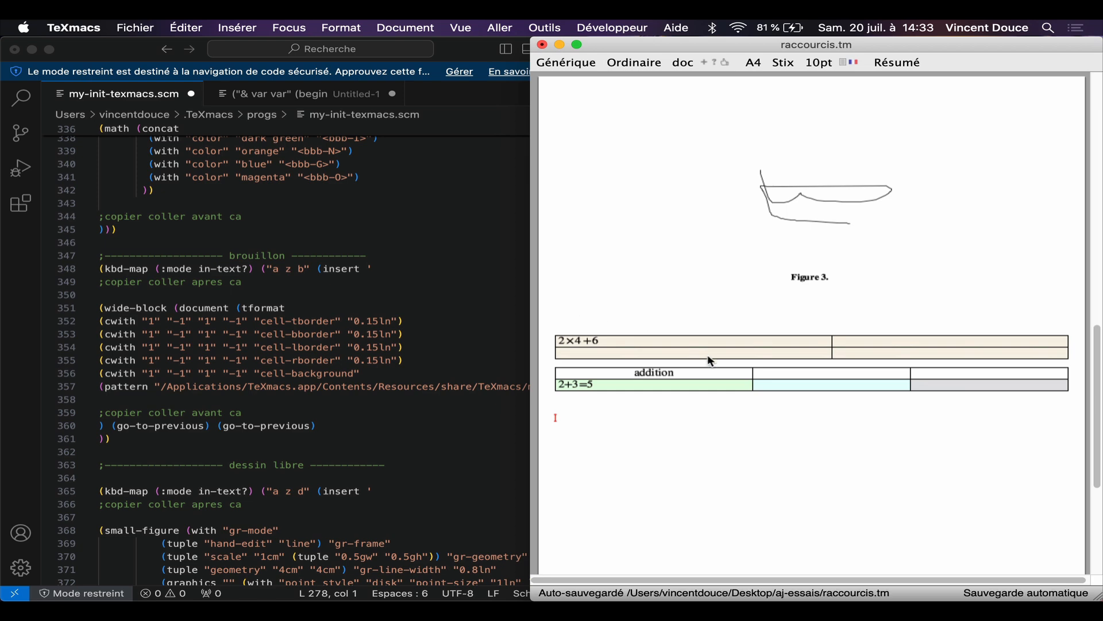
{"action": "scroll", "coordinate": [458, 313], "scroll_direction": "down", "scroll_amount": 6}
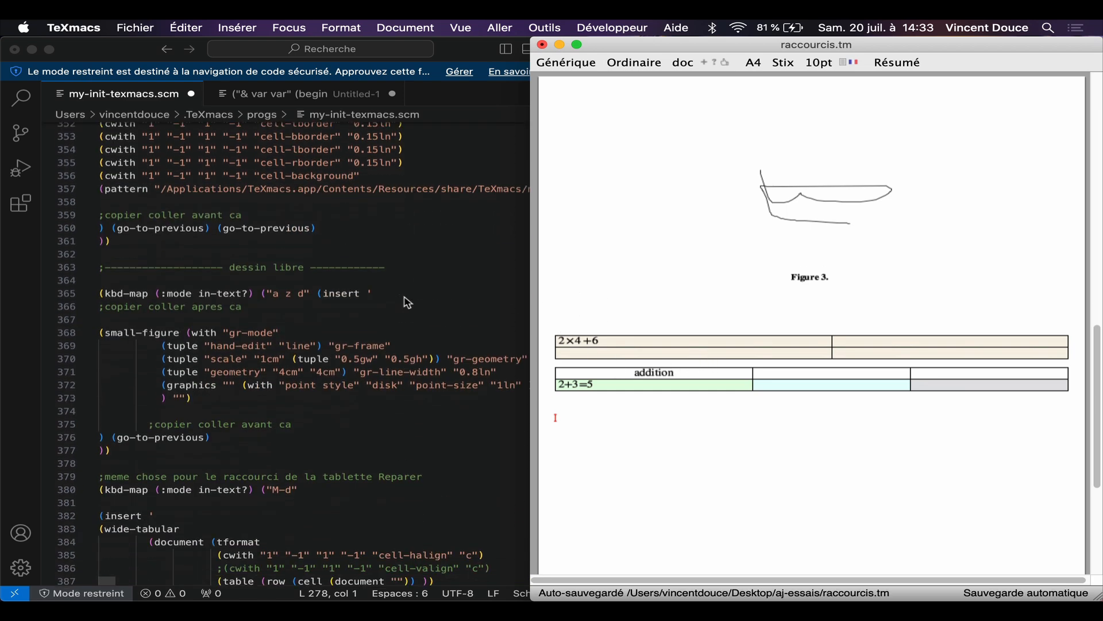
{"action": "scroll", "coordinate": [366, 374], "scroll_direction": "down", "scroll_amount": 10}
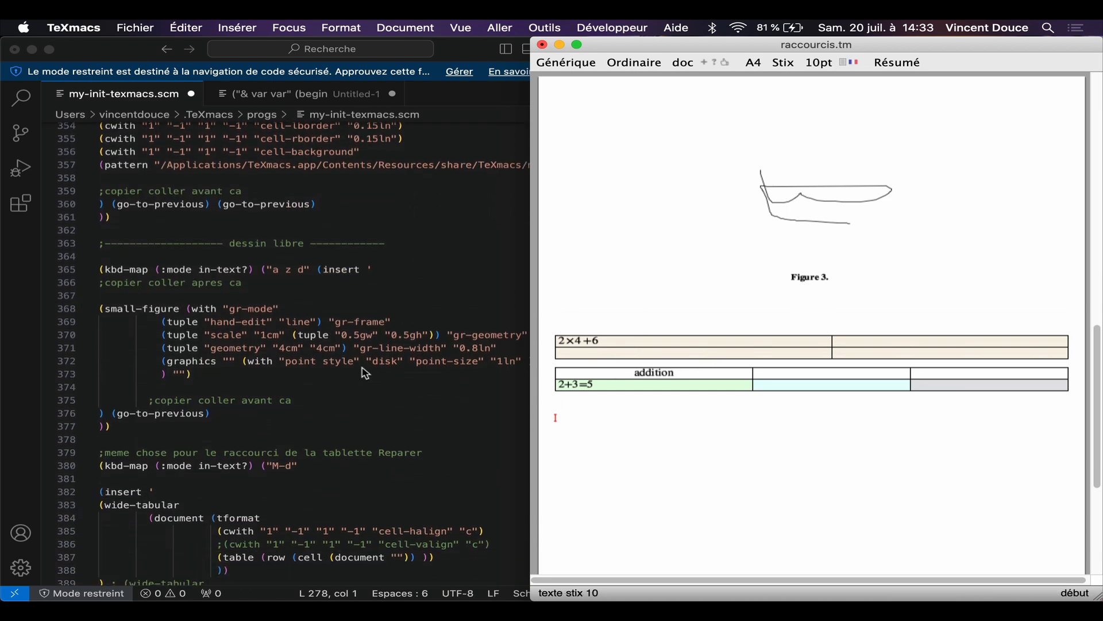
{"action": "scroll", "coordinate": [366, 373], "scroll_direction": "down", "scroll_amount": 8}
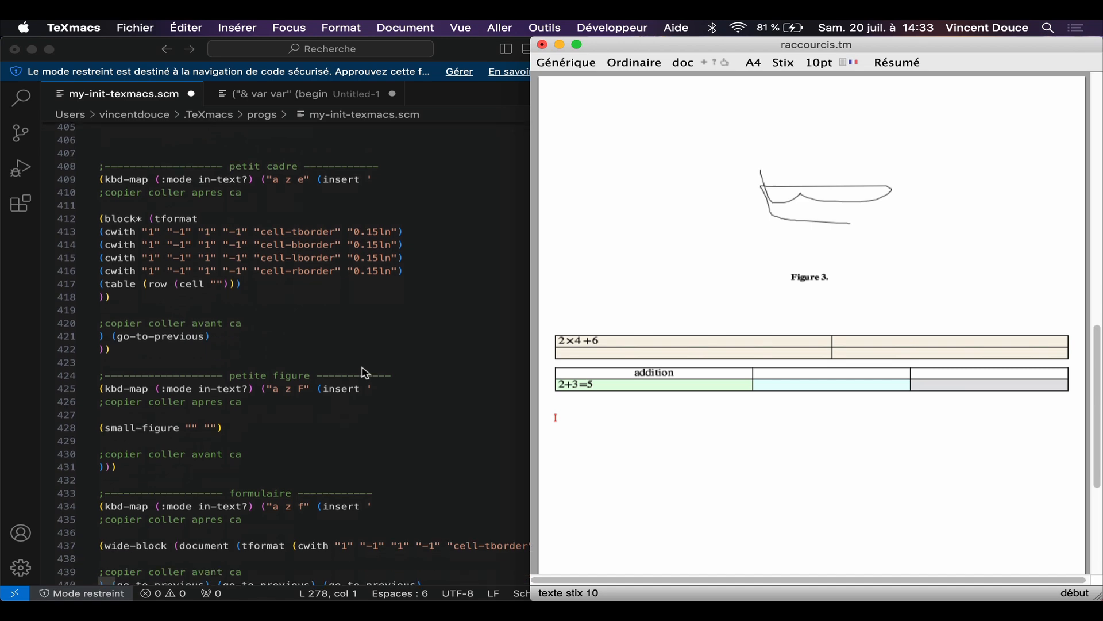
{"action": "type", "text": "ze"}
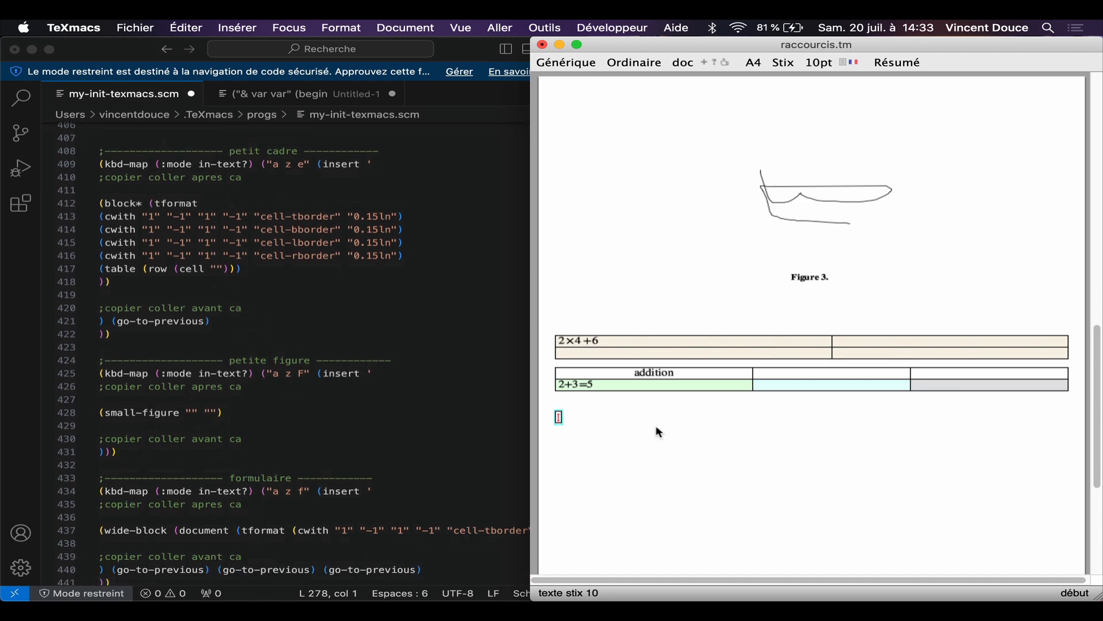
{"action": "type", "text": "edsqdsqd"}
{"action": "key", "text": "Down"}
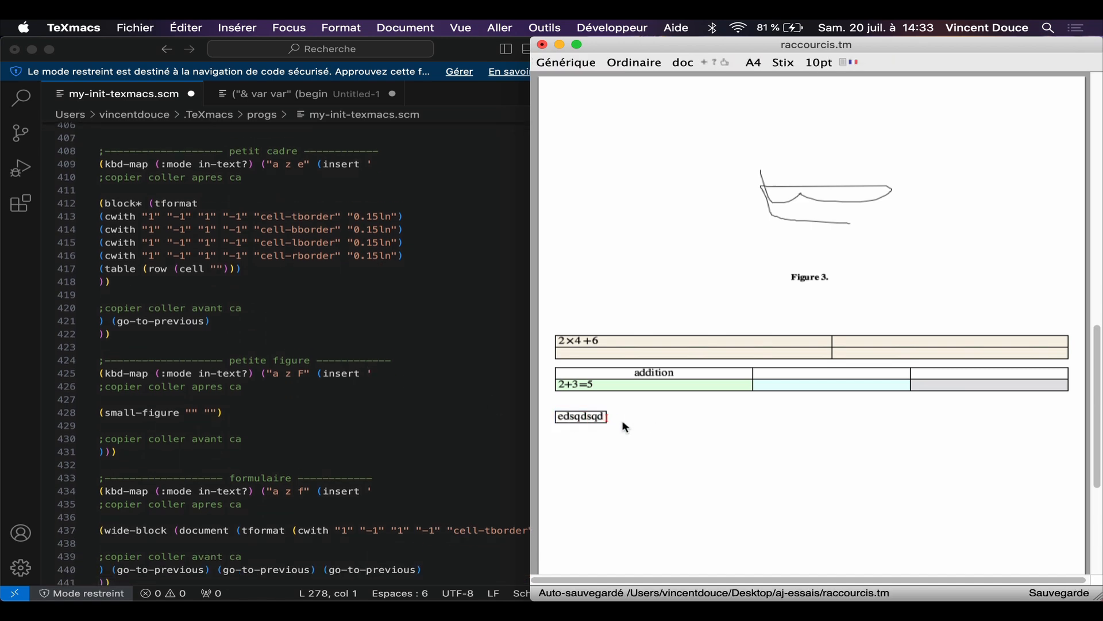
Step: Insert the foldable answers block below the edsqdsqd frame and start a new line underneath it
{"action": "scroll", "coordinate": [316, 307], "scroll_direction": "down", "scroll_amount": 6}
{"action": "scroll", "coordinate": [321, 308], "scroll_direction": "down", "scroll_amount": 10}
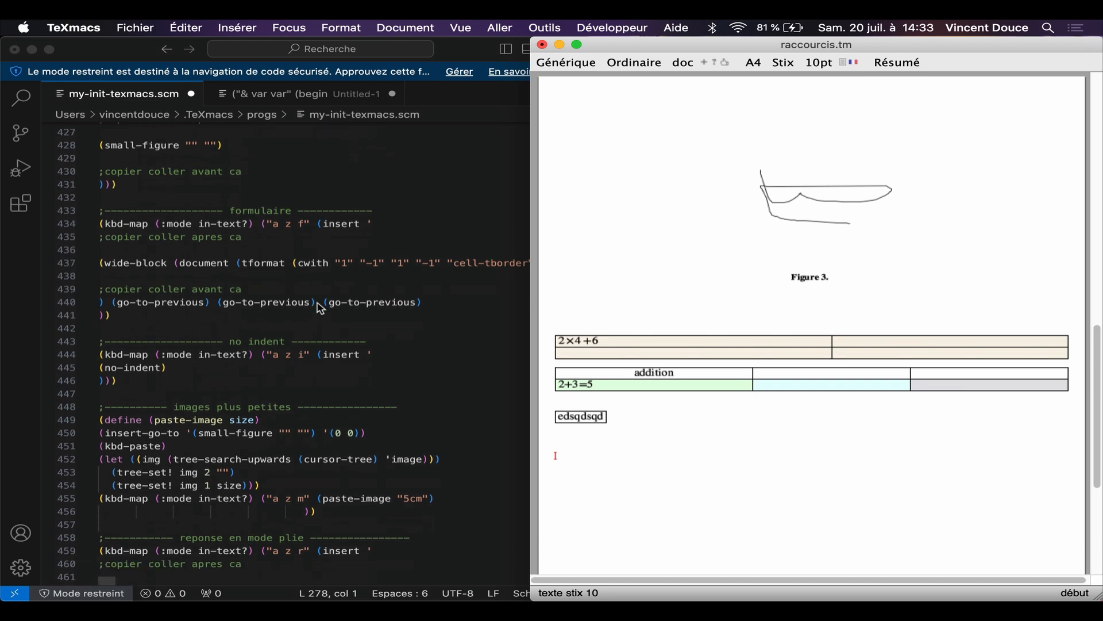
{"action": "scroll", "coordinate": [321, 308], "scroll_direction": "down", "scroll_amount": 8}
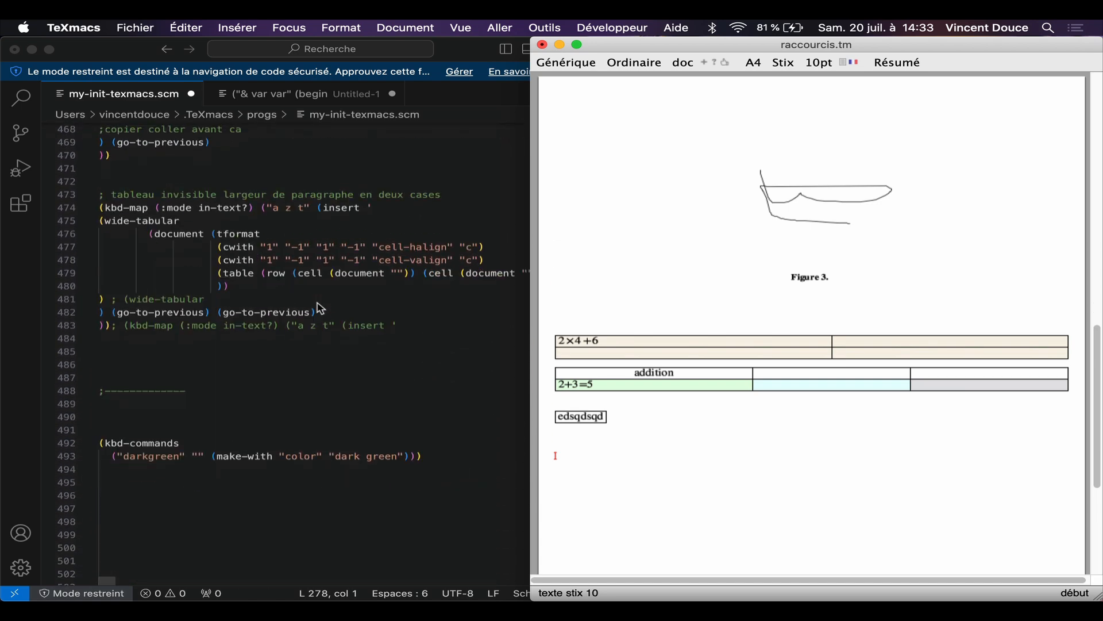
{"action": "key", "text": "a"}
{"action": "key", "text": "z"}
{"action": "key", "text": "r"}
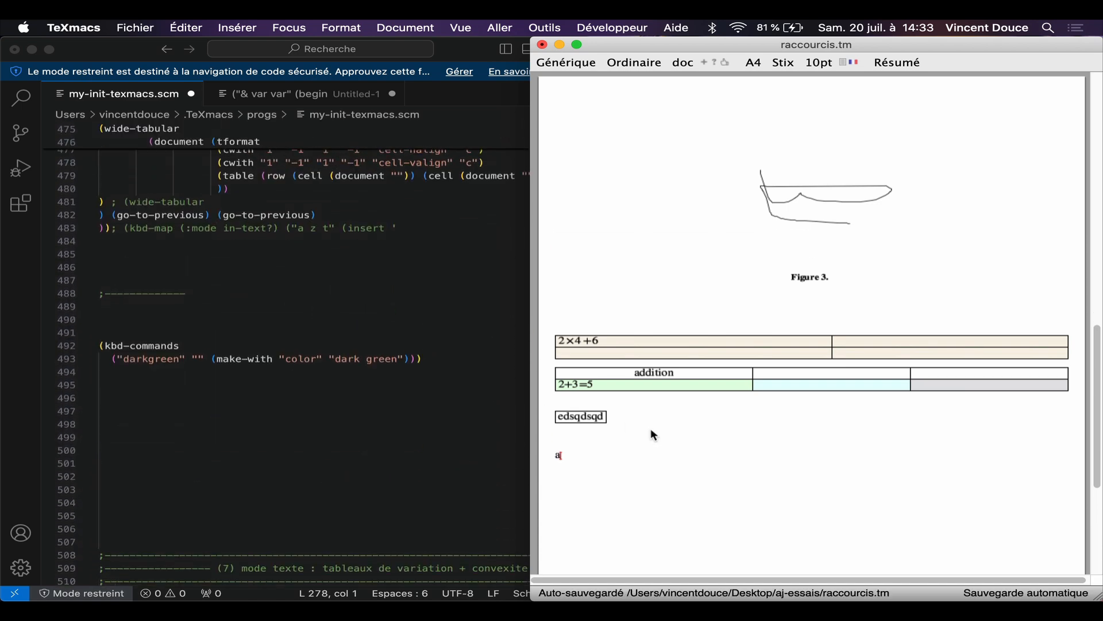
{"action": "left_click", "coordinate": [561, 457]}
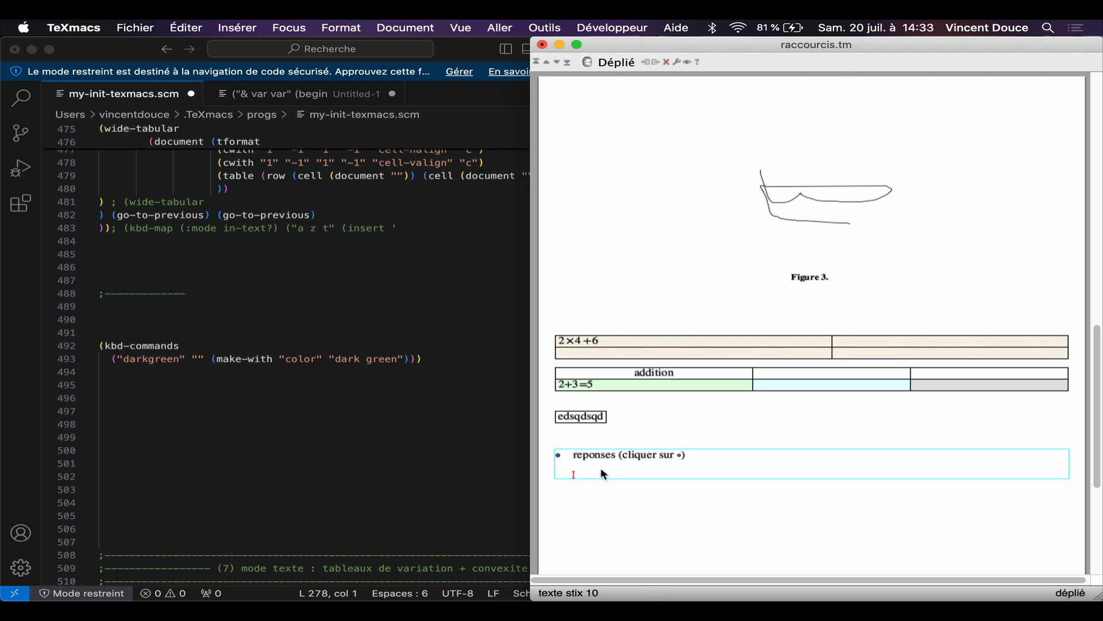
{"action": "key", "text": "Right"}
{"action": "key", "text": "Return"}
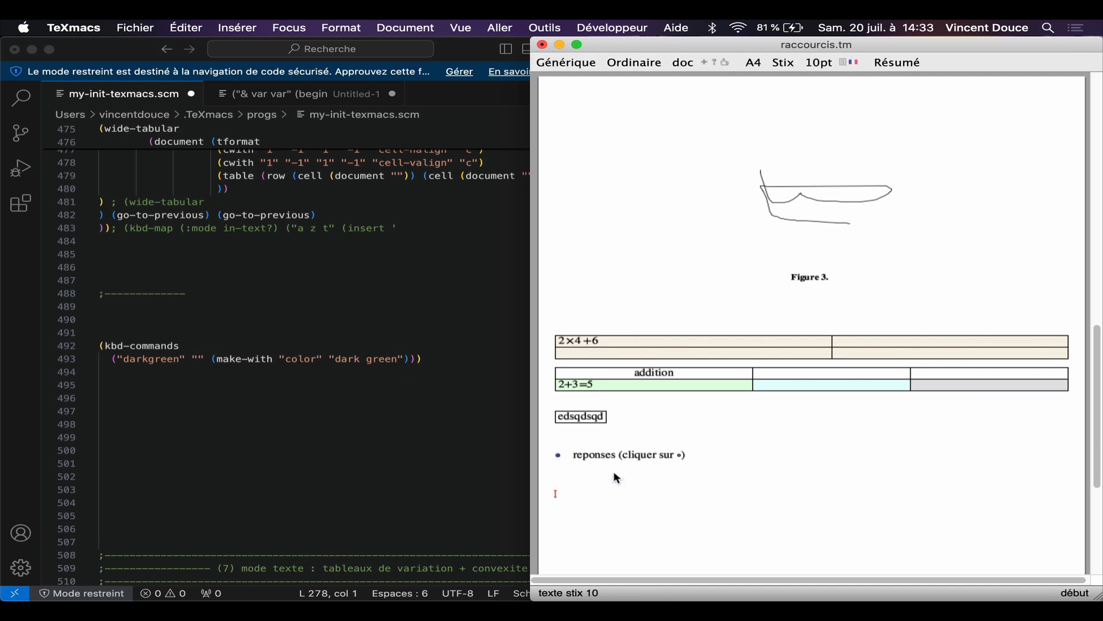
Step: Insert the variation table for a derivative with two zeros below the answers block
{"action": "scroll", "coordinate": [420, 356], "scroll_direction": "down", "scroll_amount": 10}
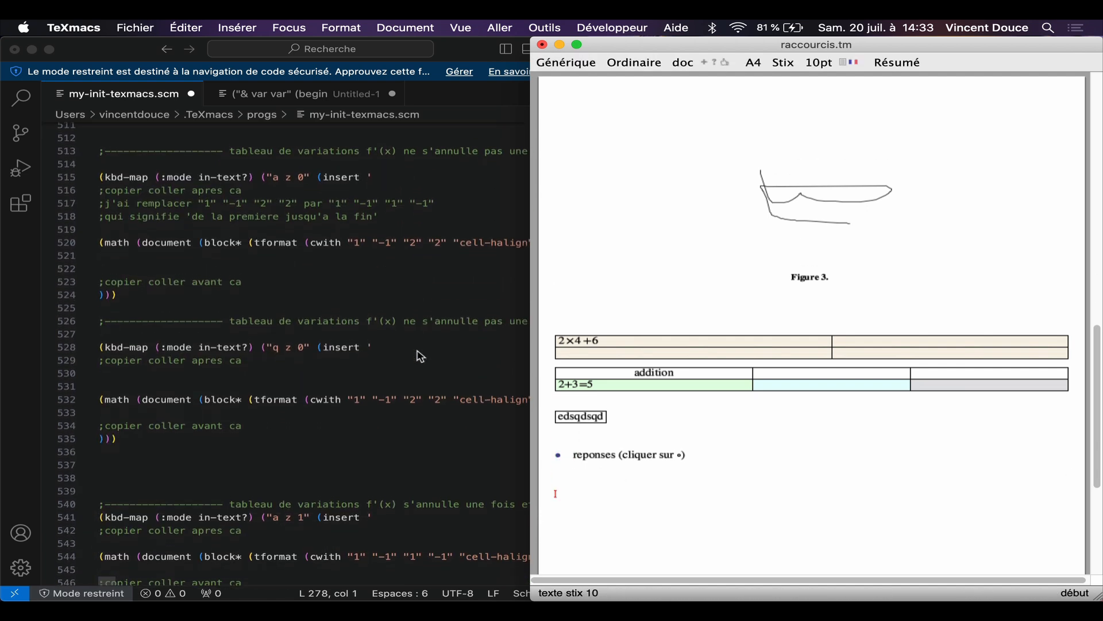
{"action": "scroll", "coordinate": [421, 356], "scroll_direction": "down", "scroll_amount": 2}
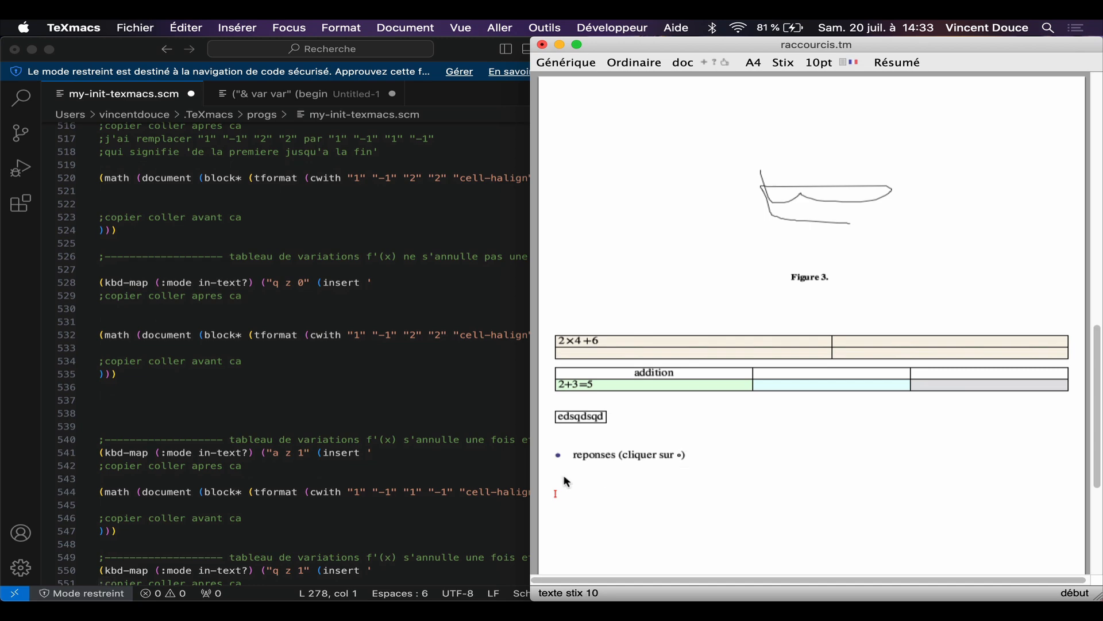
{"action": "scroll", "coordinate": [567, 481], "scroll_direction": "down", "scroll_amount": 3}
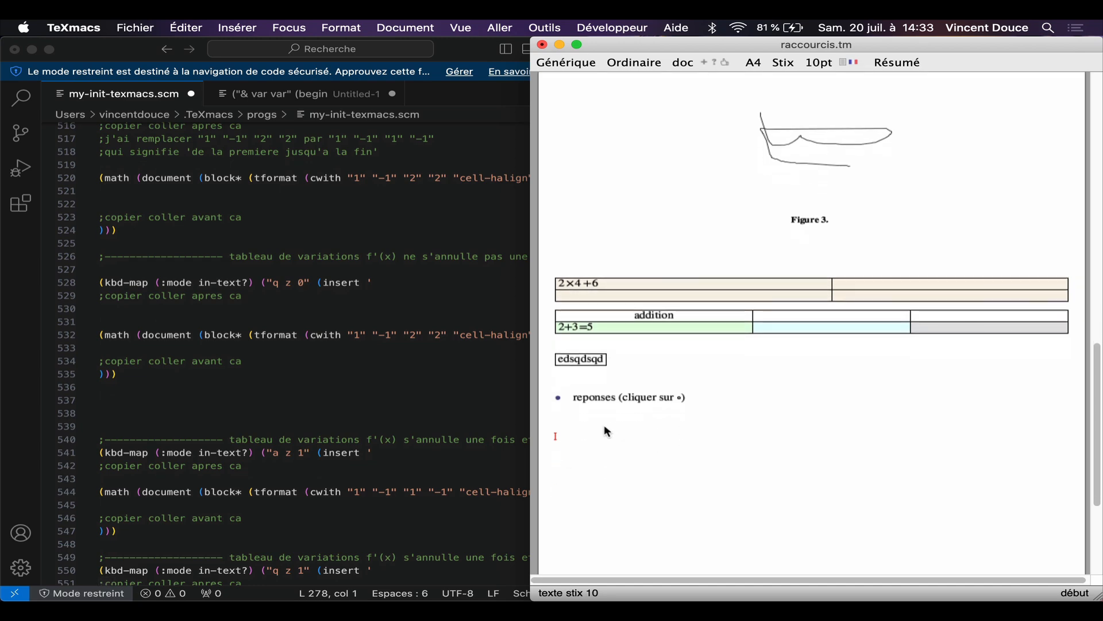
{"action": "type", "text": "az2"}
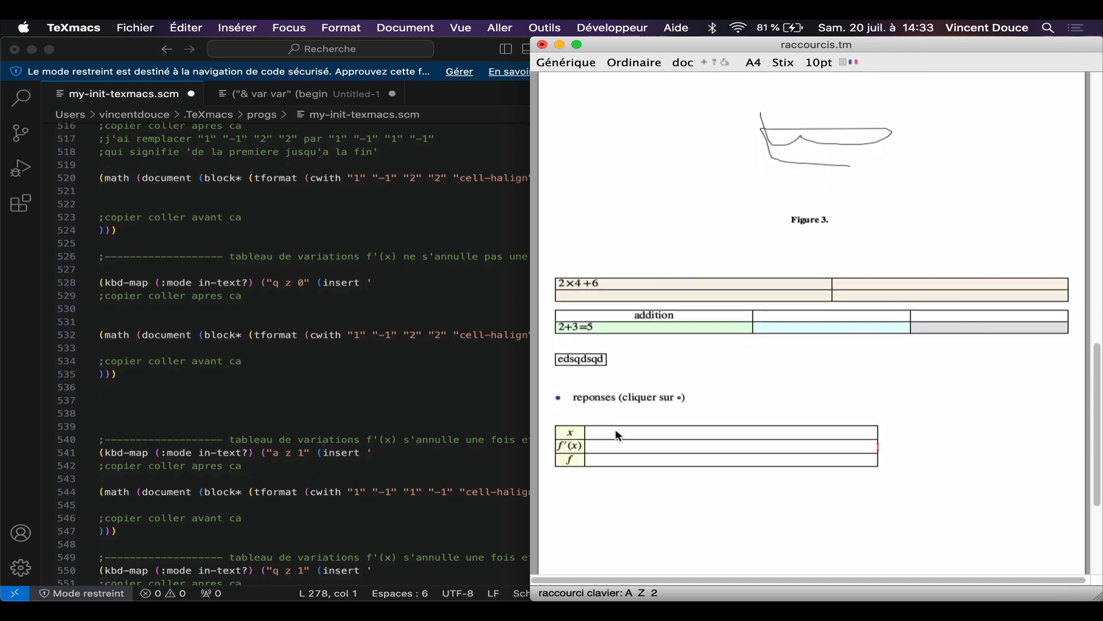
Step: Fill the x row of the variation table with −∞, −2, 5 and +∞
{"action": "left_click", "coordinate": [627, 433]}
{"action": "type", "text": "-"}
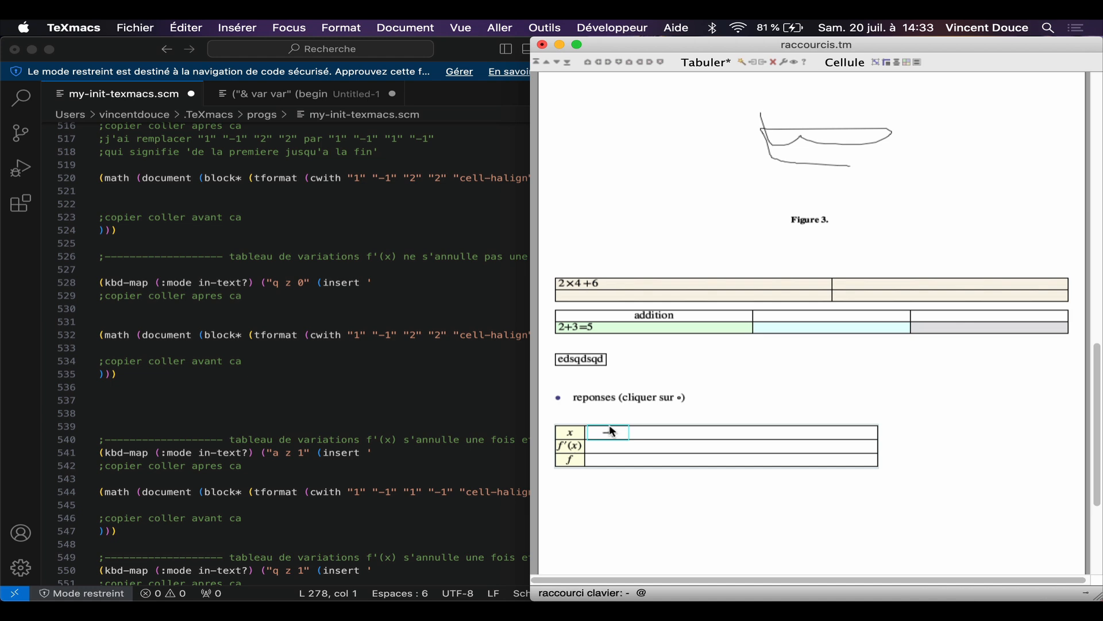
{"action": "type", "text": "@"}
{"action": "left_click", "coordinate": [855, 436]}
{"action": "type", "text": "+@@"}
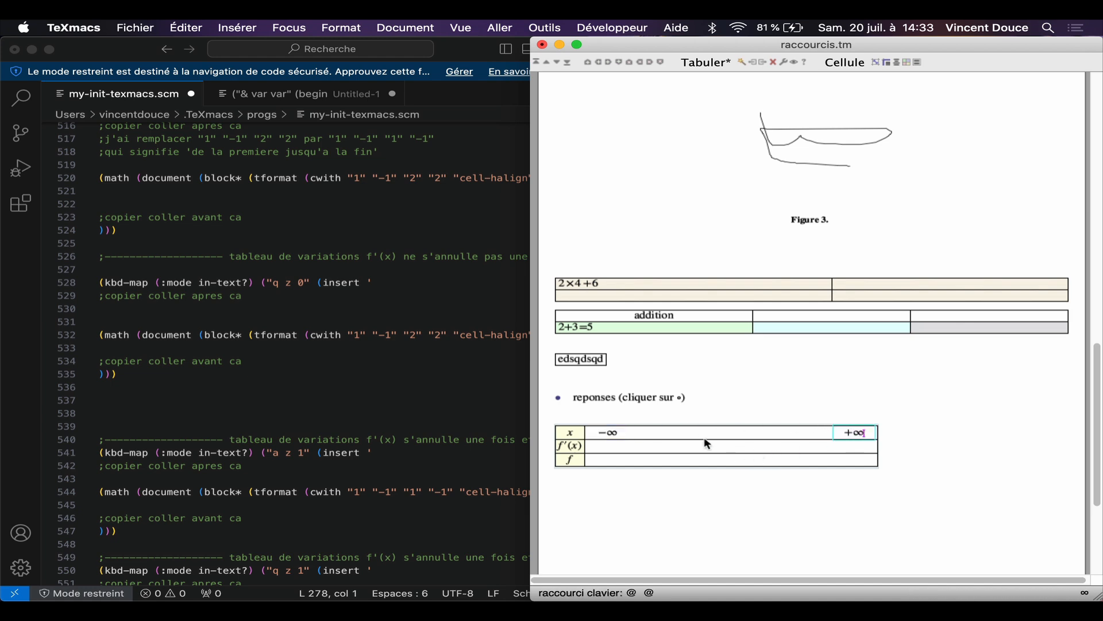
{"action": "left_click", "coordinate": [688, 436]}
{"action": "type", "text": "-2"}
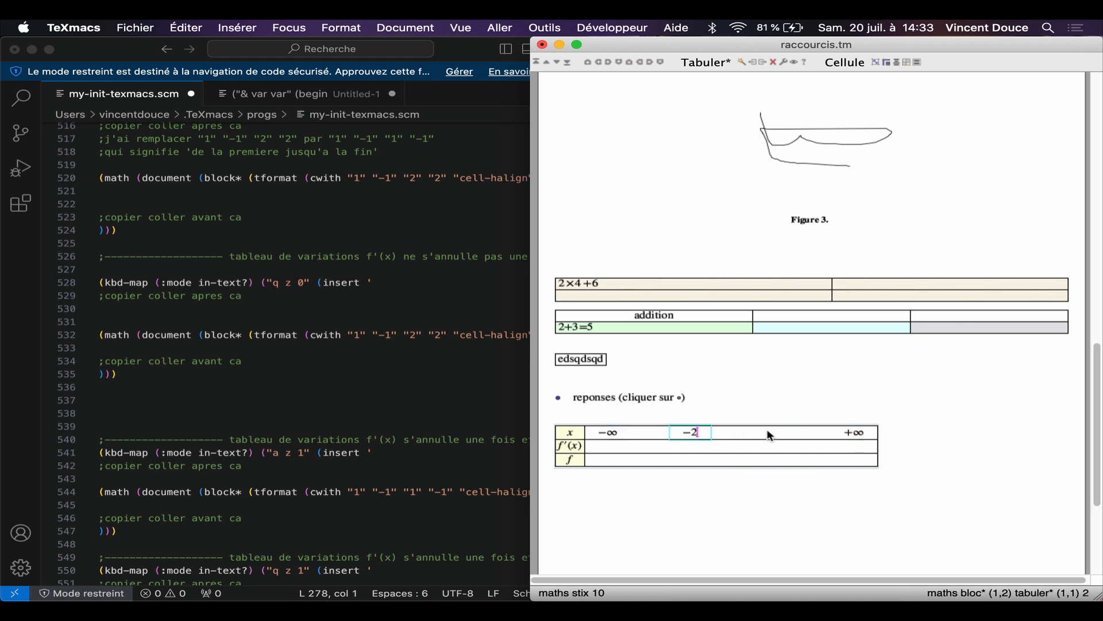
{"action": "left_click", "coordinate": [771, 436]}
{"action": "type", "text": "5"}
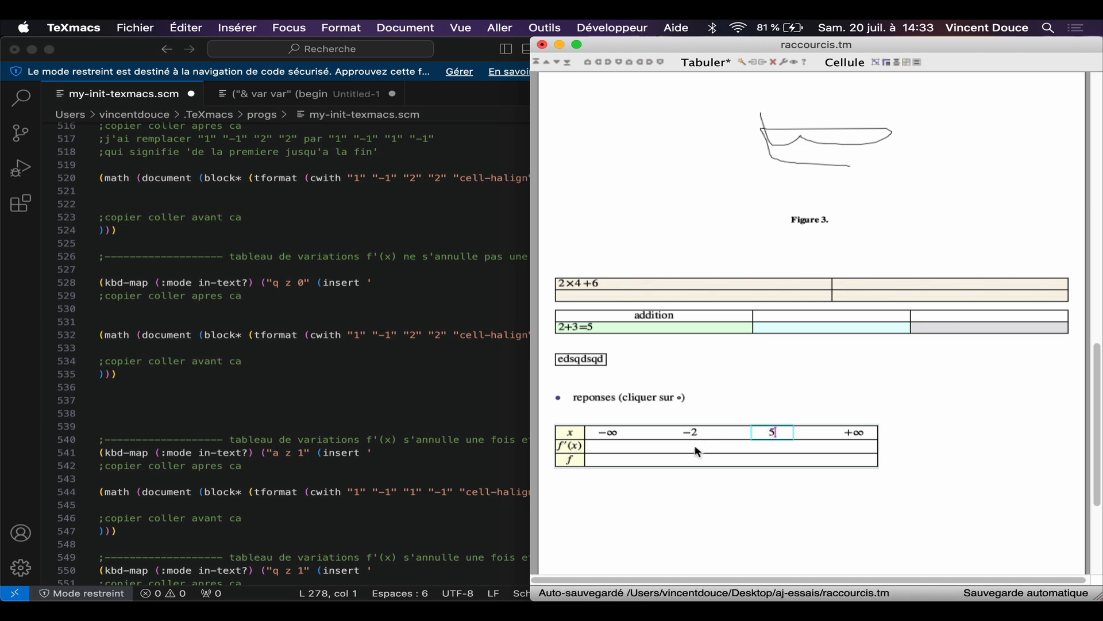
Step: In the f′(x) row, enter 0 under −2 and under 5, with a minus sign between them
{"action": "left_click", "coordinate": [698, 452]}
{"action": "type", "text": "0"}
{"action": "left_click", "coordinate": [791, 449]}
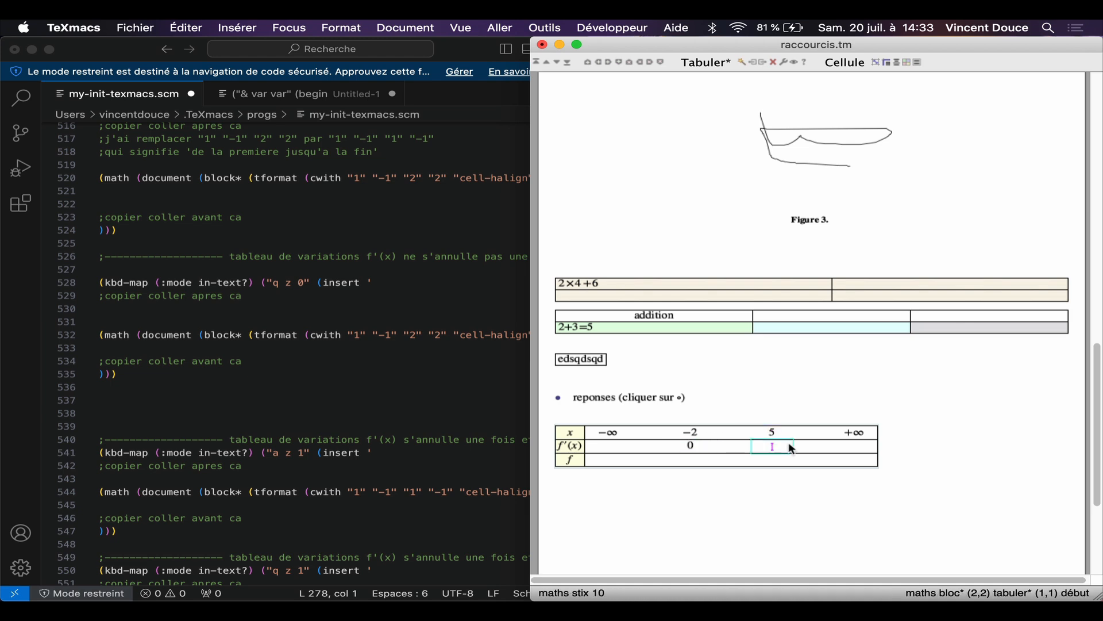
{"action": "type", "text": "0"}
{"action": "left_click", "coordinate": [745, 448]}
{"action": "type", "text": "-"}
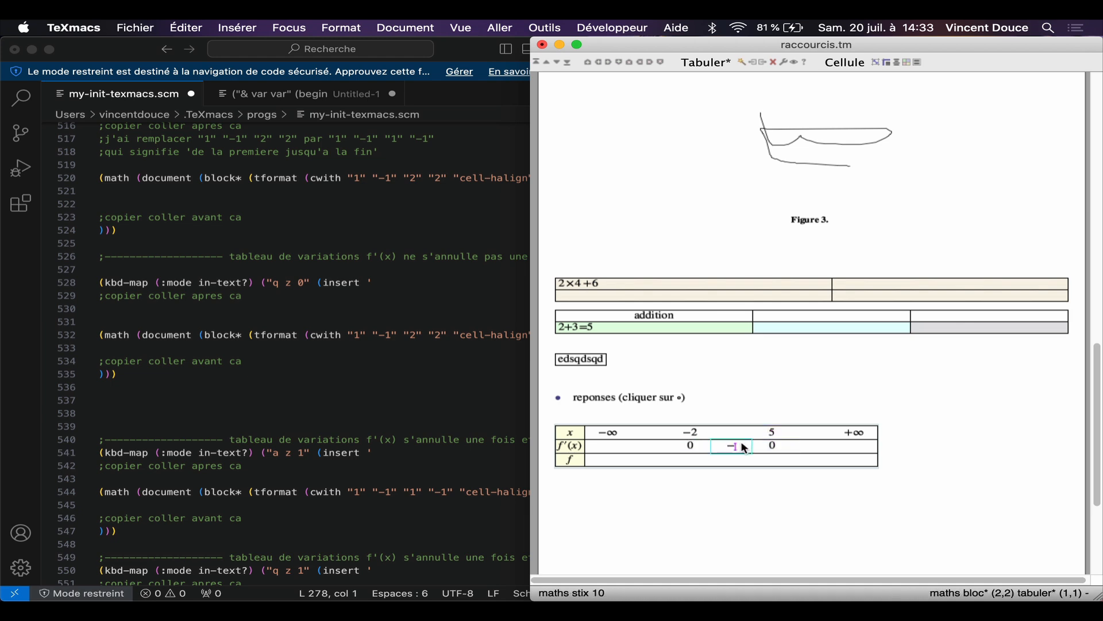
Step: Put a diagonal descending arrow in the f row under the minus sign and leave the table
{"action": "left_click", "coordinate": [737, 460]}
{"action": "type", "text": "->"}
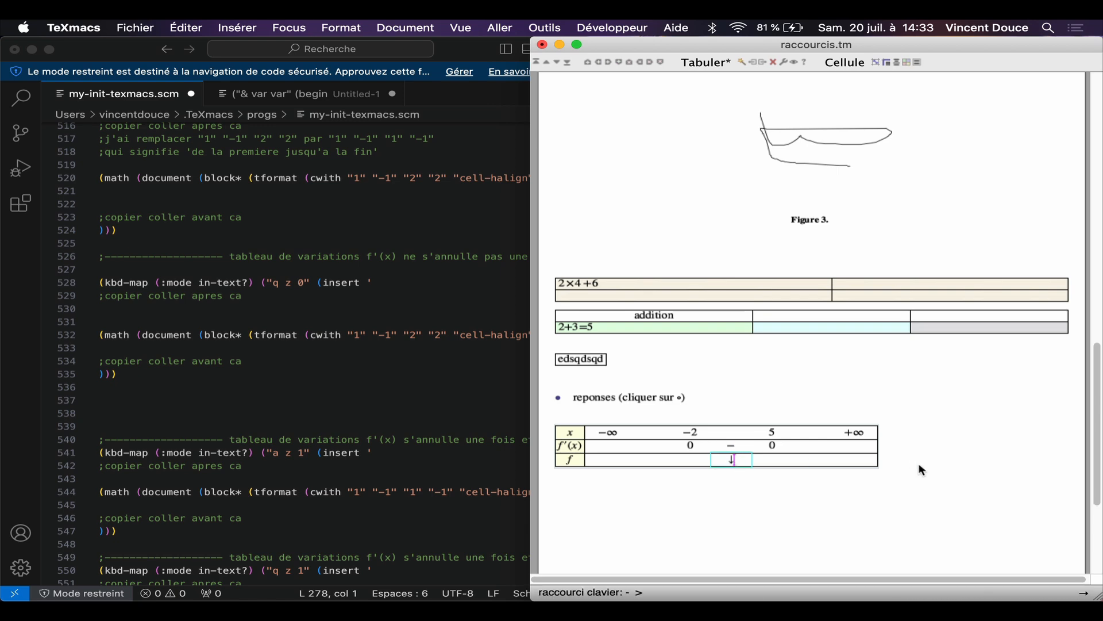
{"action": "key", "text": "Tab"}
{"action": "key", "text": "Tab"}
{"action": "key", "text": "Tab"}
{"action": "left_click", "coordinate": [911, 452]}
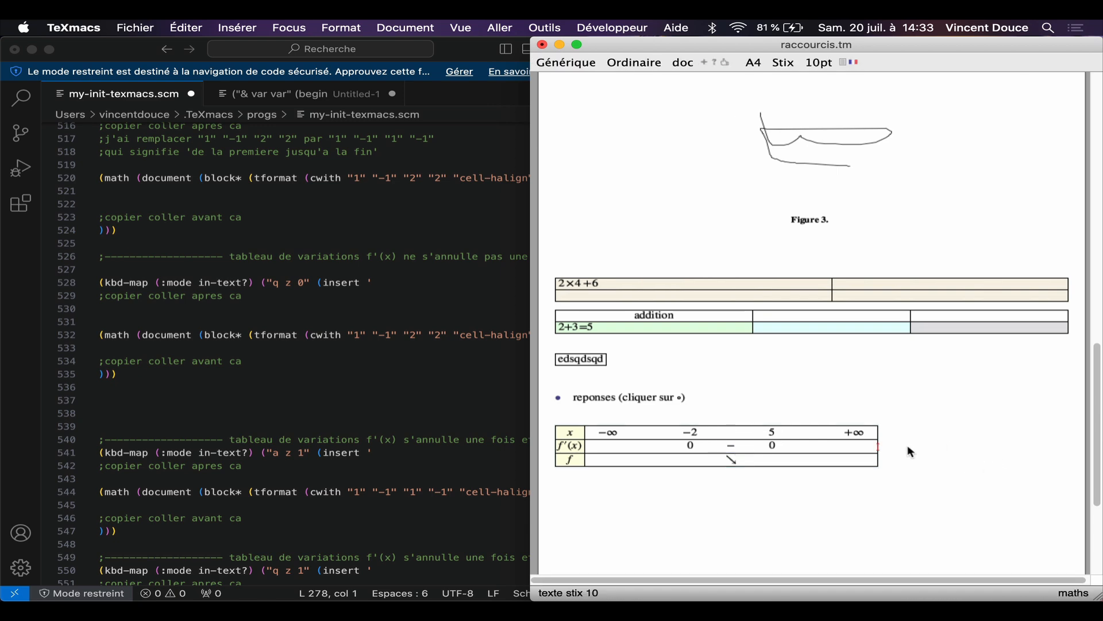
Step: Insert the convexity table below the variation table, start a new line, and place the cursor in its f′′(x) row above concave
{"action": "scroll", "coordinate": [225, 404], "scroll_direction": "down", "scroll_amount": 15}
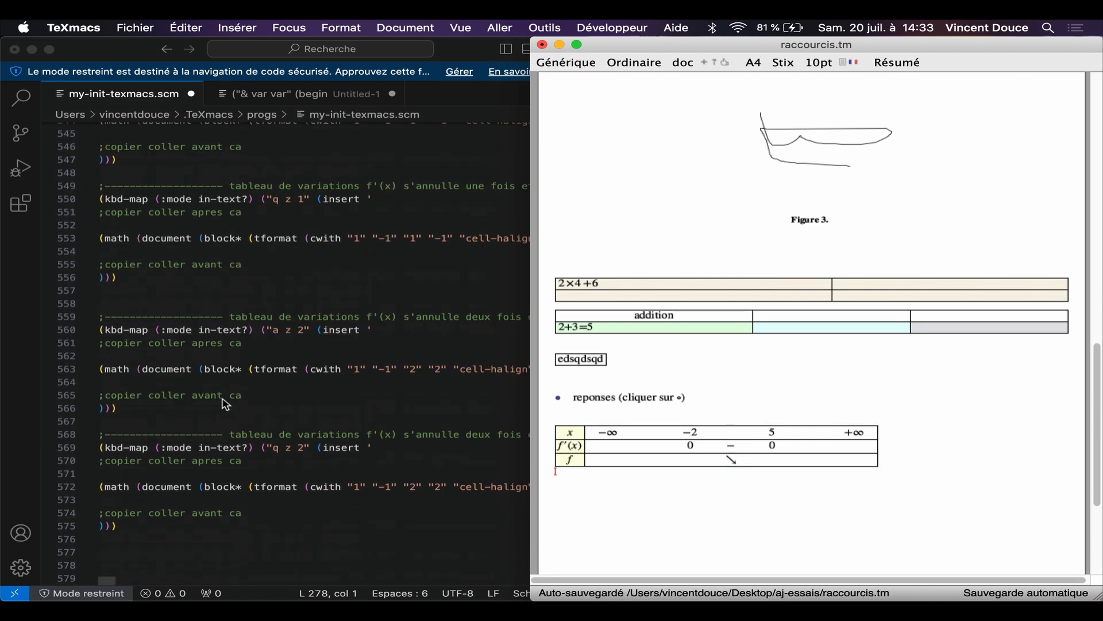
{"action": "scroll", "coordinate": [226, 404], "scroll_direction": "down", "scroll_amount": 1}
{"action": "type", "text": "az"}
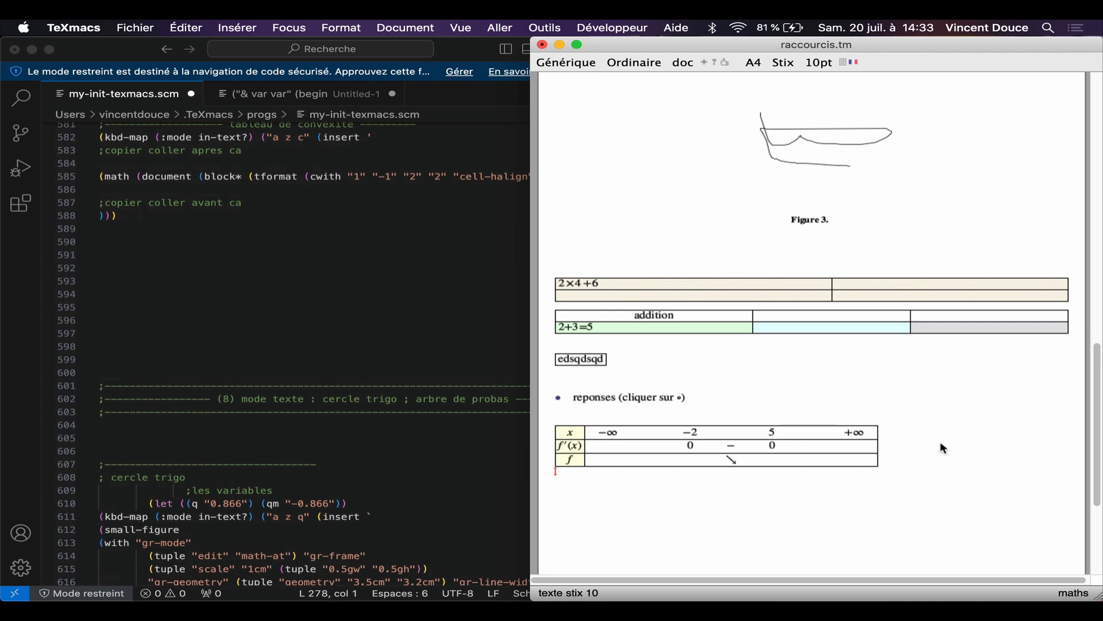
{"action": "type", "text": "c"}
{"action": "key", "text": "Return"}
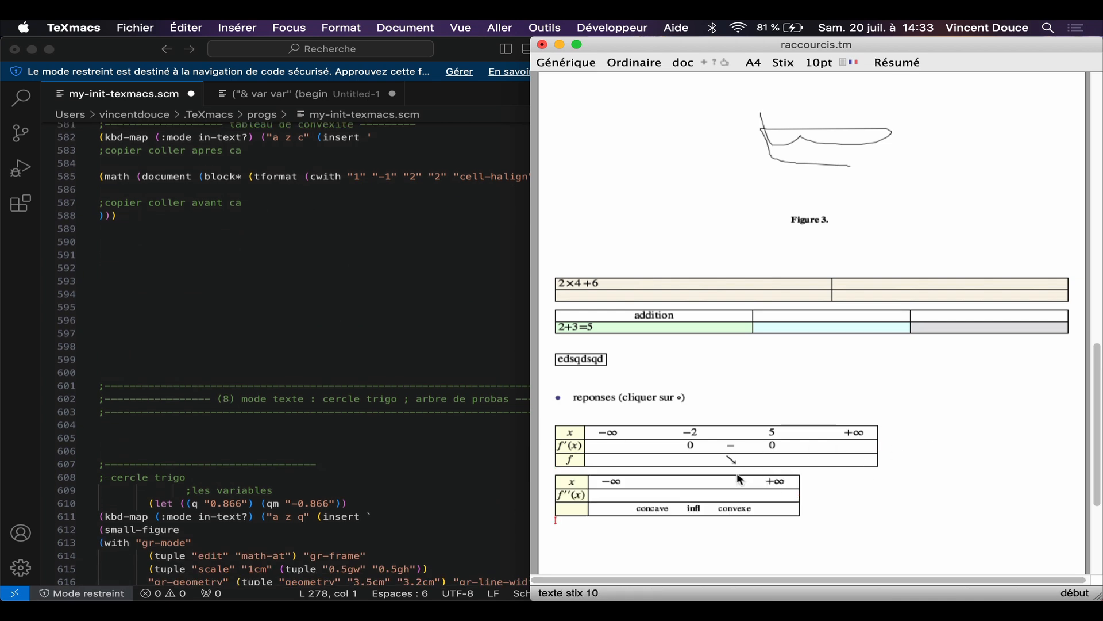
{"action": "left_click", "coordinate": [653, 497]}
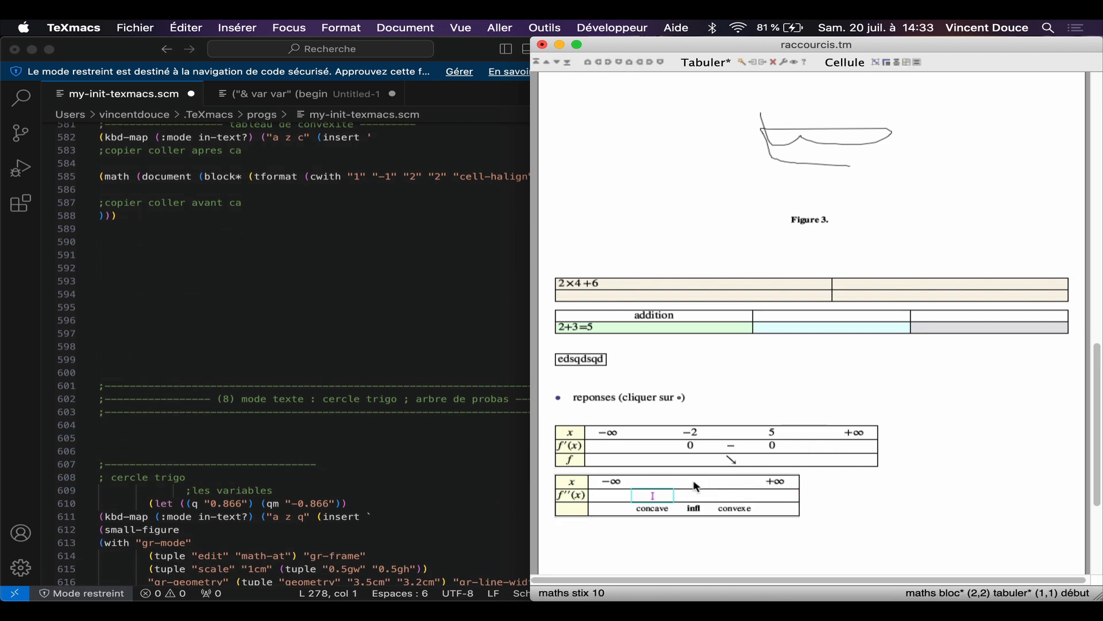
Step: Start a new line below the convexity table and insert the trigonometric circle figure there
{"action": "scroll", "coordinate": [435, 384], "scroll_direction": "down", "scroll_amount": 5}
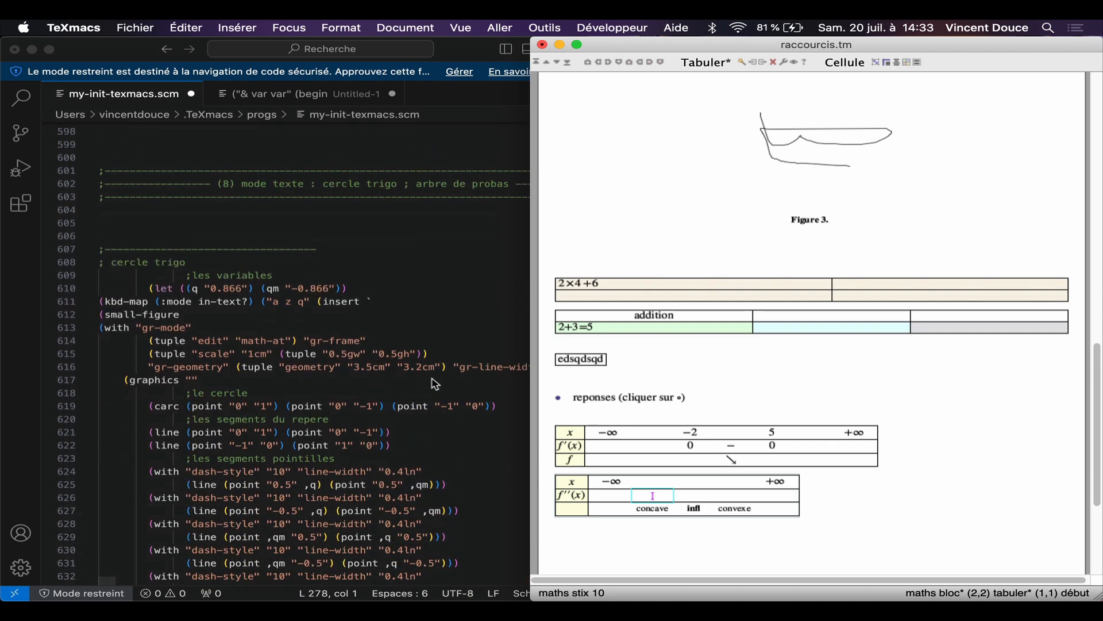
{"action": "scroll", "coordinate": [436, 383], "scroll_direction": "down", "scroll_amount": 2}
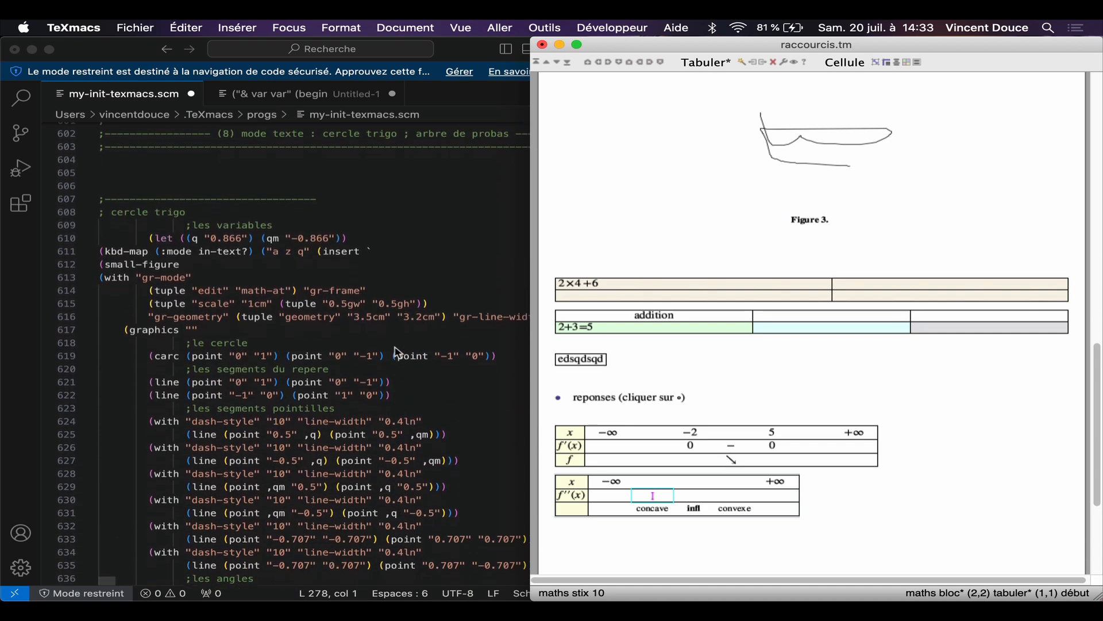
{"action": "left_click", "coordinate": [844, 509]}
{"action": "key", "text": "Return"}
{"action": "type", "text": "az"}
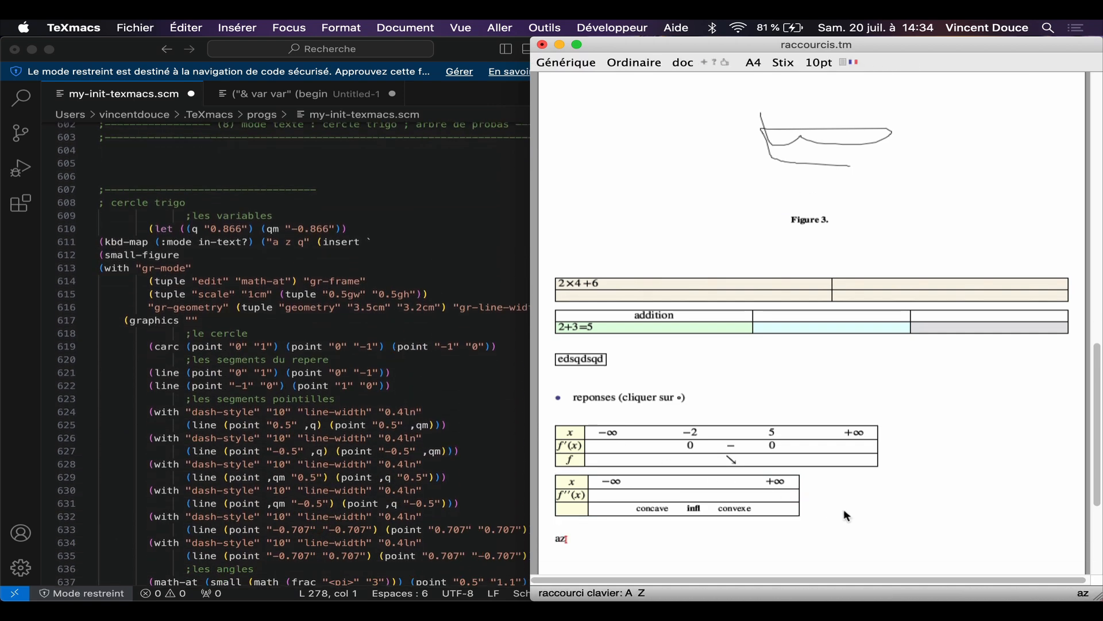
{"action": "type", "text": "q"}
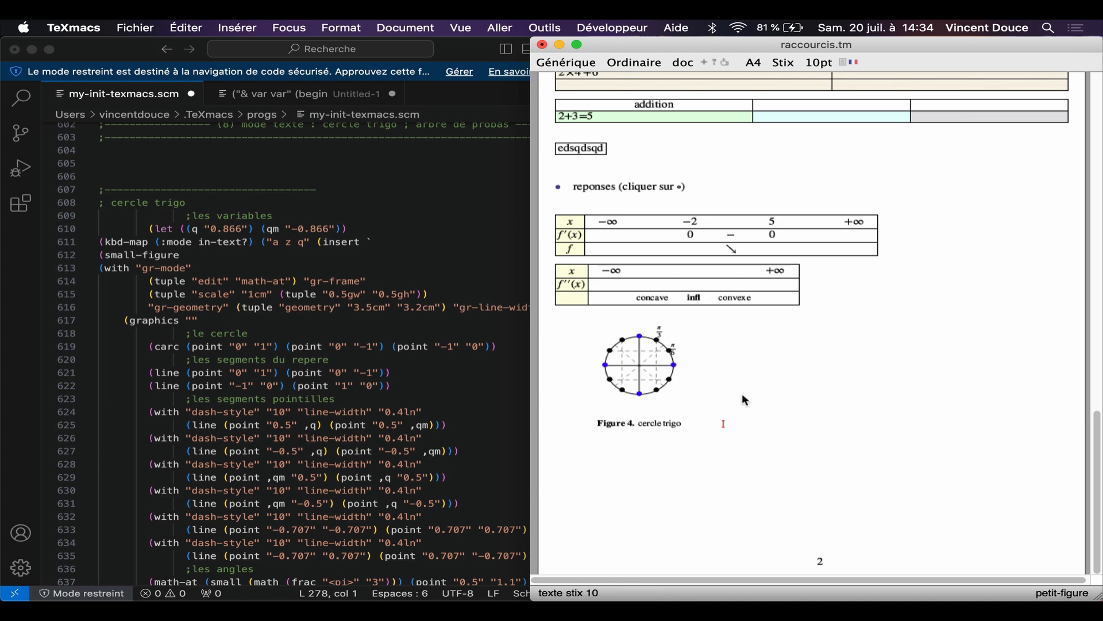
{"action": "type", "text": "azp"}
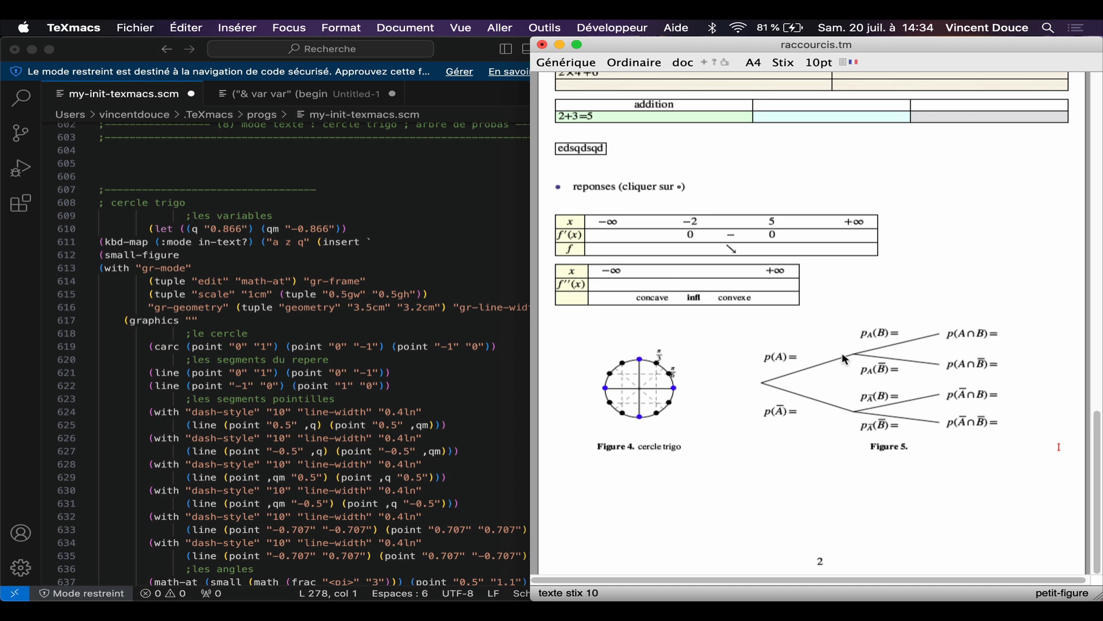
Step: Insert the probability tree beside the trigonometric circle and enter its p(A)= and p_A(B)= labels for editing
{"action": "left_click", "coordinate": [796, 359]}
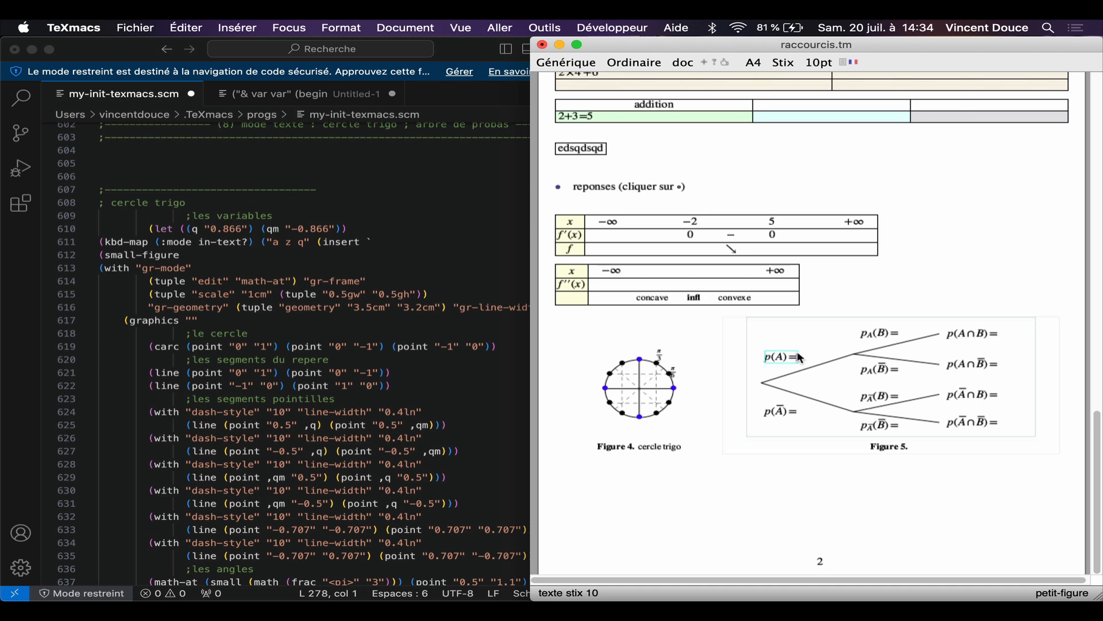
{"action": "left_click", "coordinate": [907, 333]}
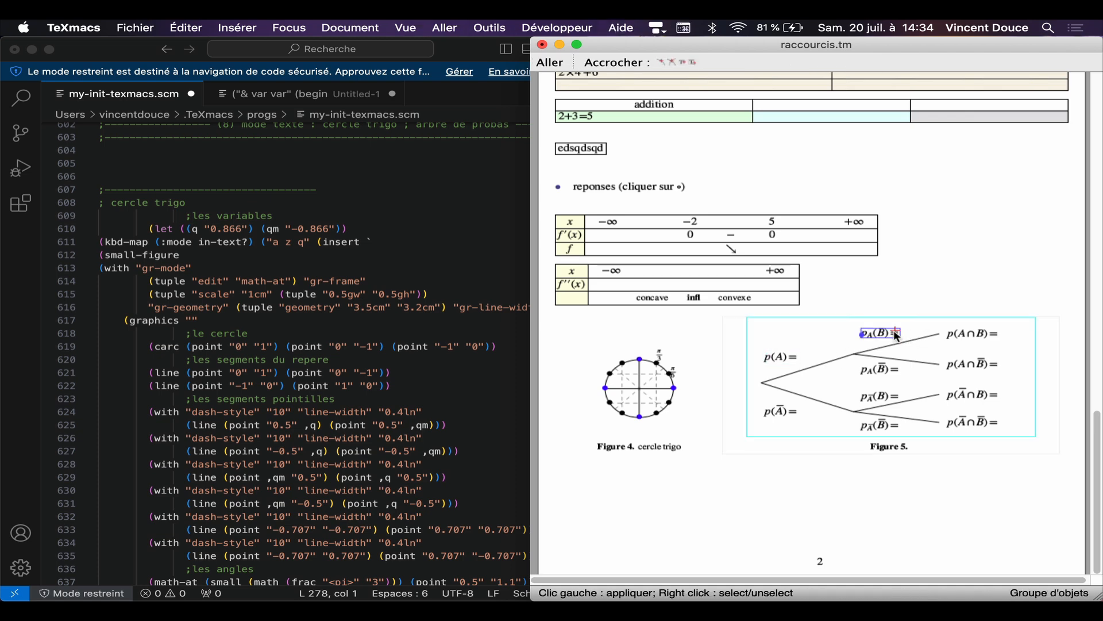
{"action": "left_click", "coordinate": [895, 336]}
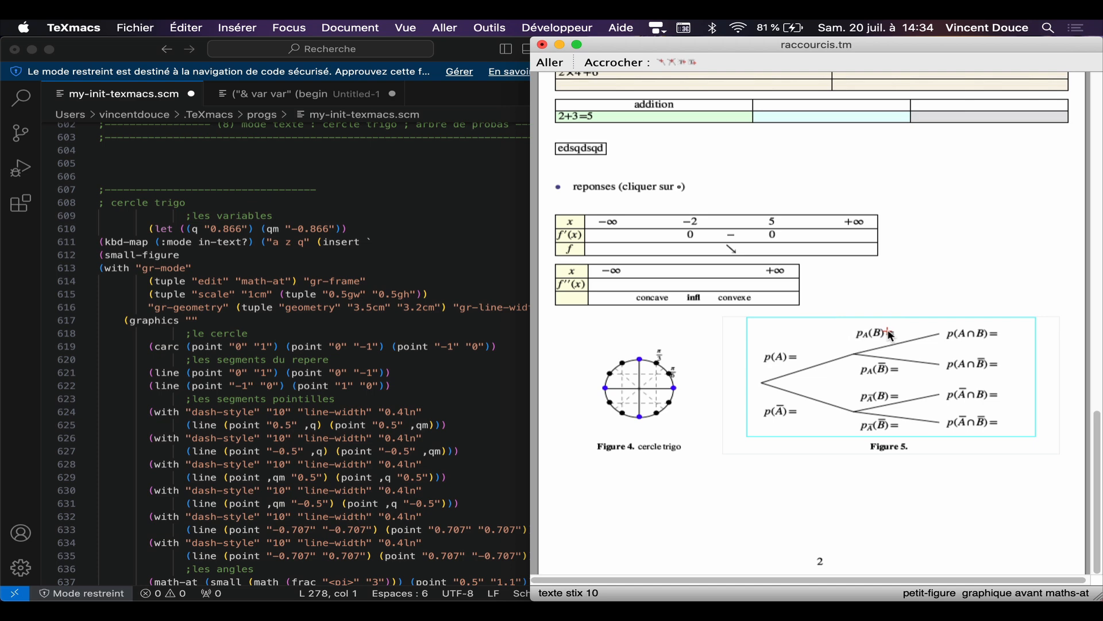
{"action": "left_click", "coordinate": [894, 336]}
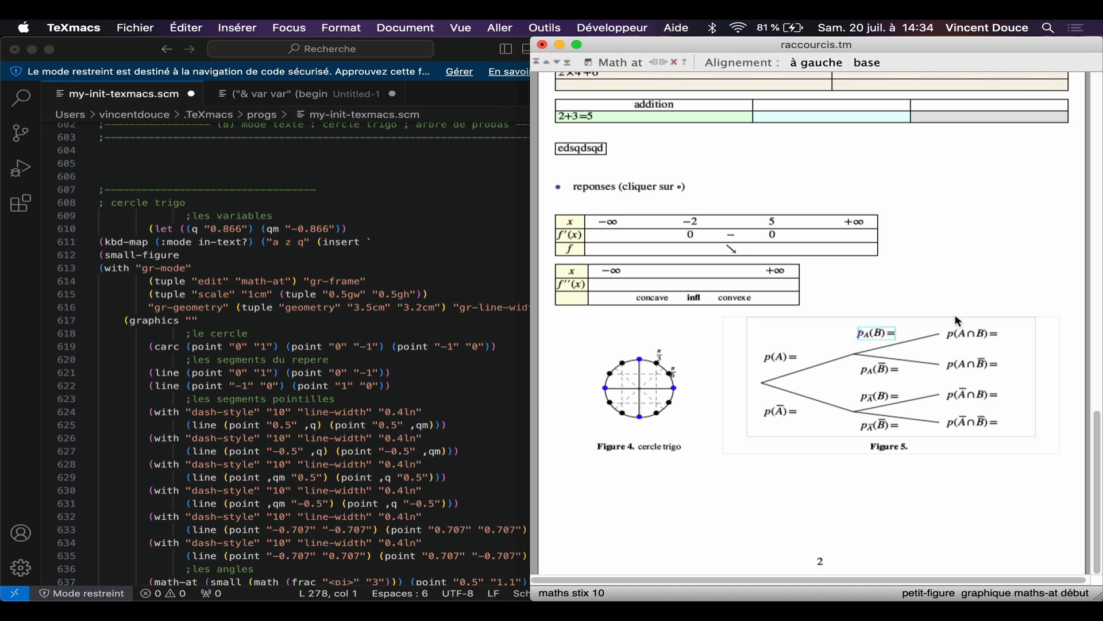
{"action": "left_click", "coordinate": [977, 299]}
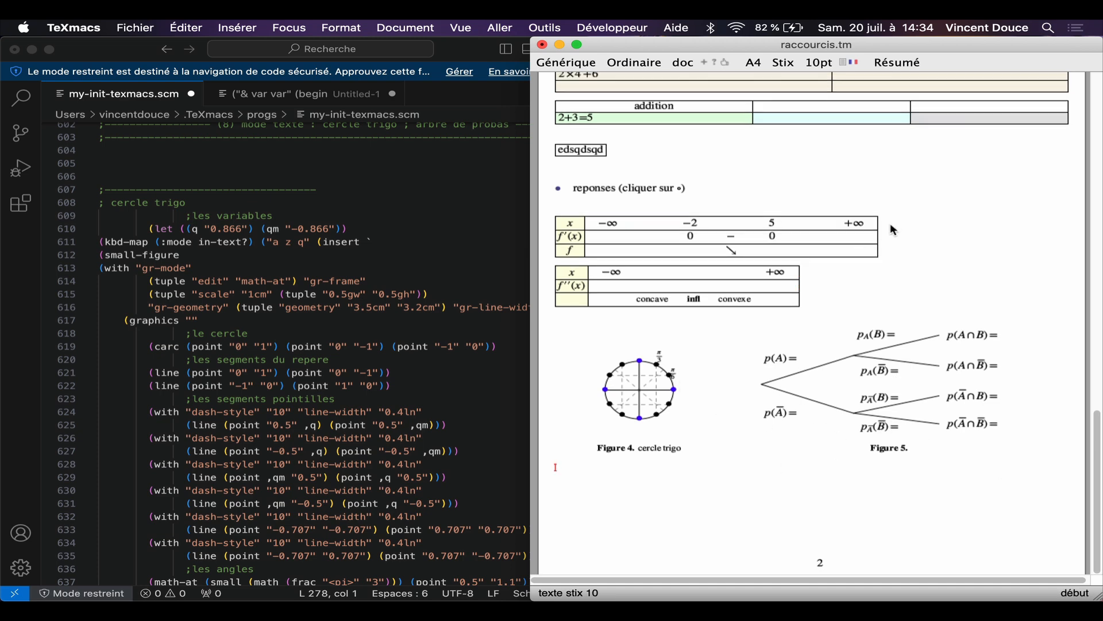
Step: Select the whole variation table and view the formats it can be copied to, including TeXmacs Scheme and Verbatim
{"action": "left_click", "coordinate": [677, 238]}
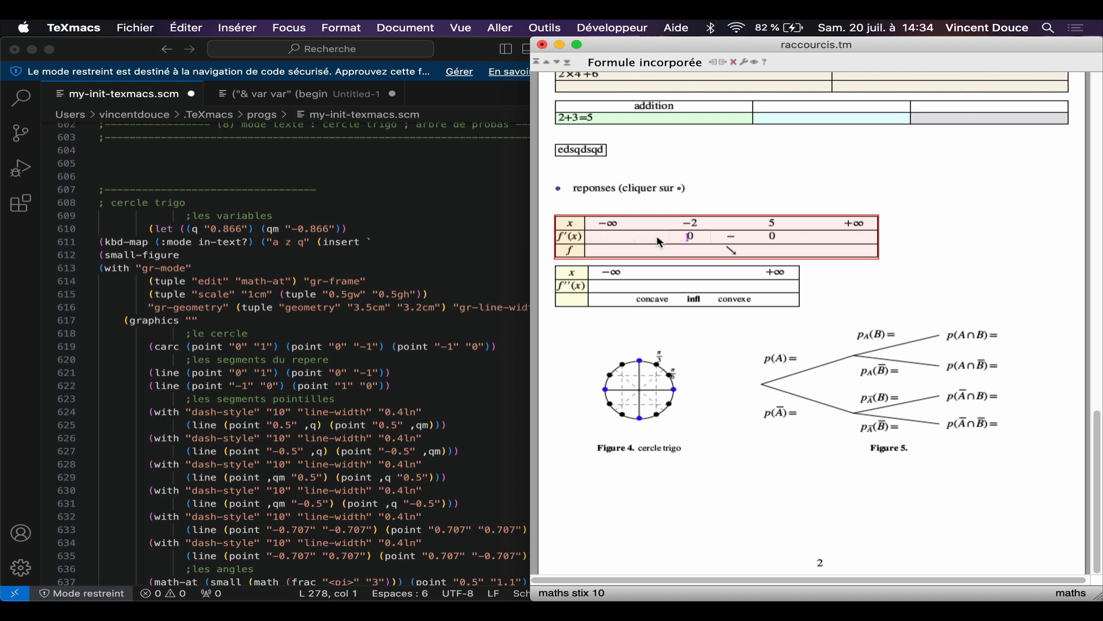
{"action": "left_click", "coordinate": [200, 25]}
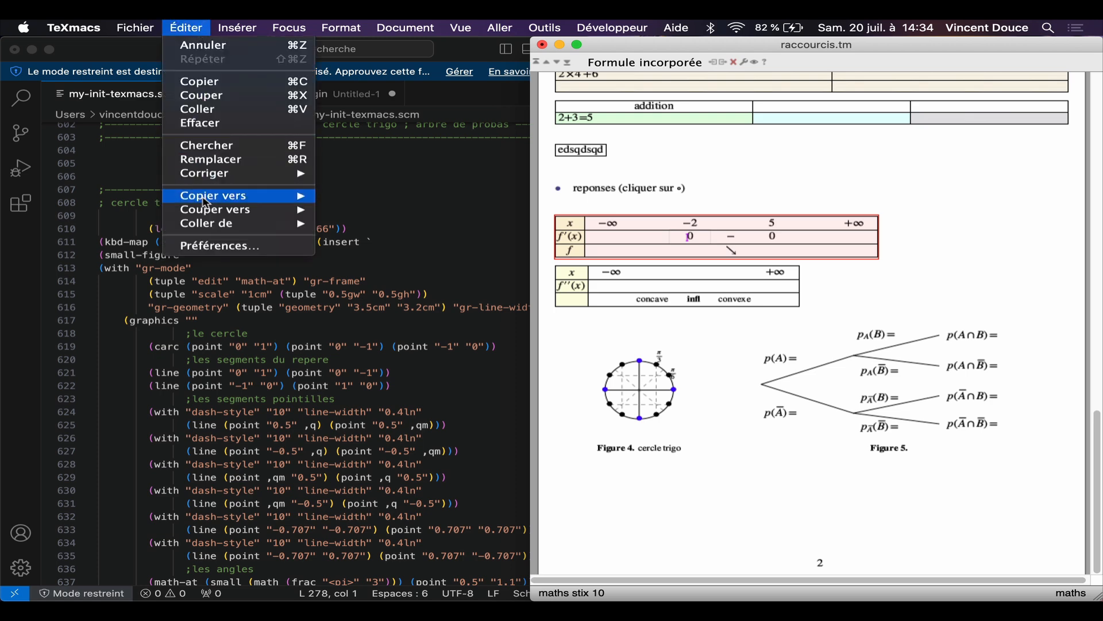
{"action": "mouse_move", "coordinate": [205, 198]}
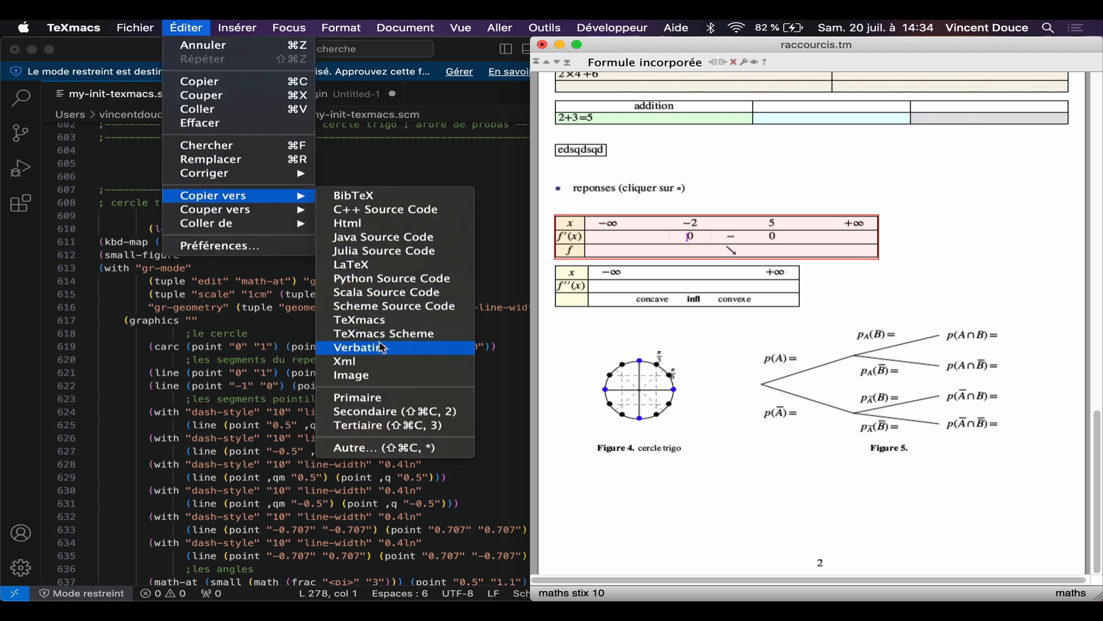
{"action": "left_click", "coordinate": [683, 464]}
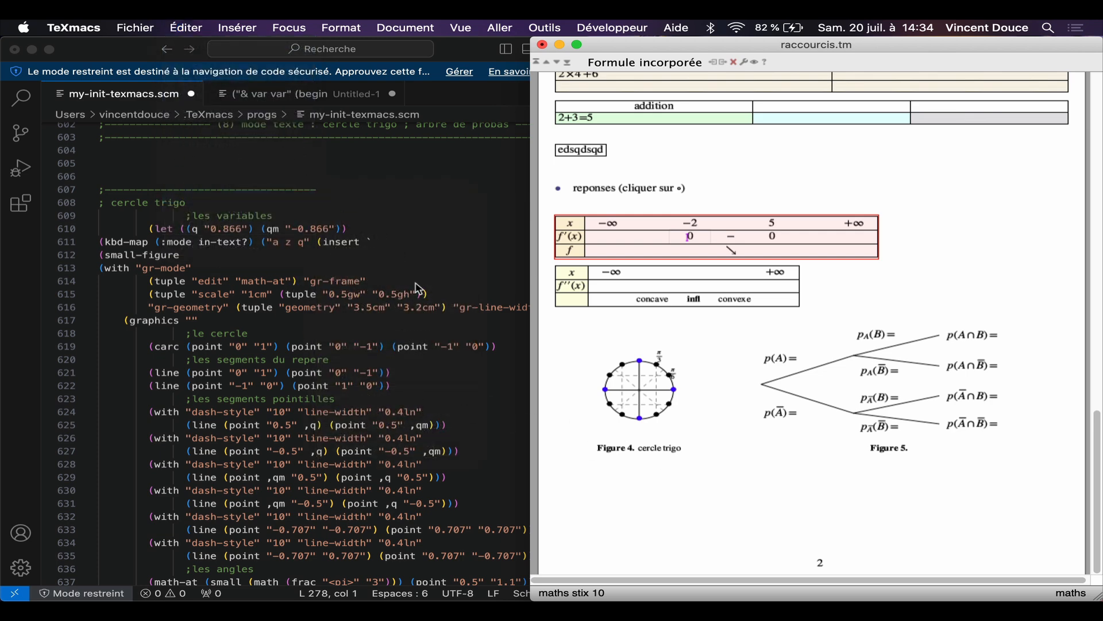
Step: Review the contents list, method notes and first shortcut sections of my-init-texmacs.scm in VSCodium, glancing at the untitled snippet file
{"action": "scroll", "coordinate": [418, 288], "scroll_direction": "up", "scroll_amount": 20}
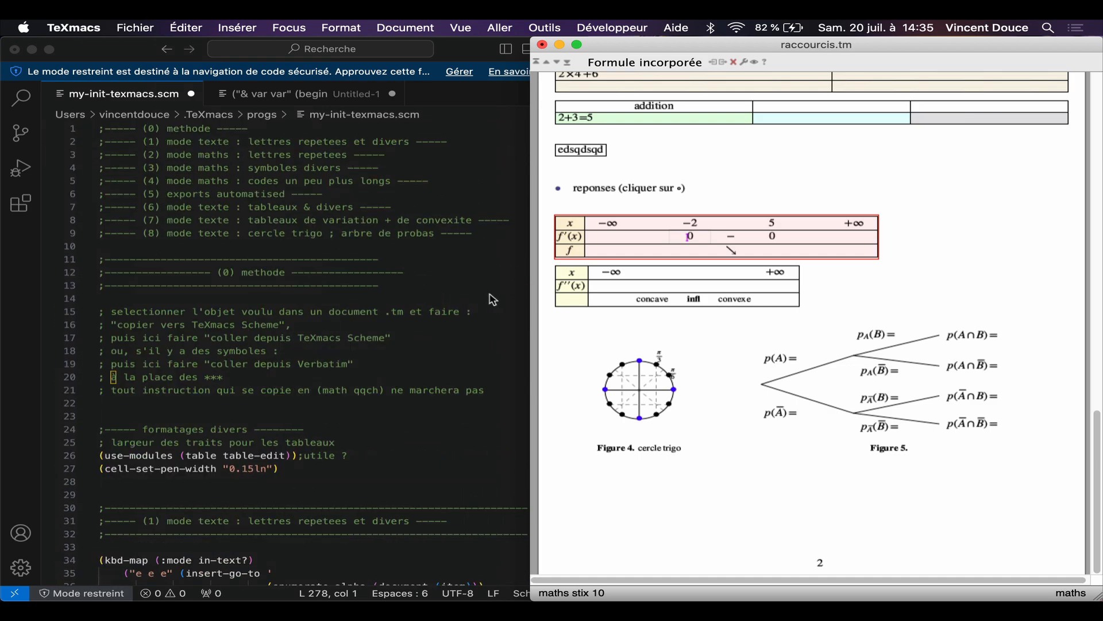
{"action": "scroll", "coordinate": [350, 407], "scroll_direction": "down", "scroll_amount": 5}
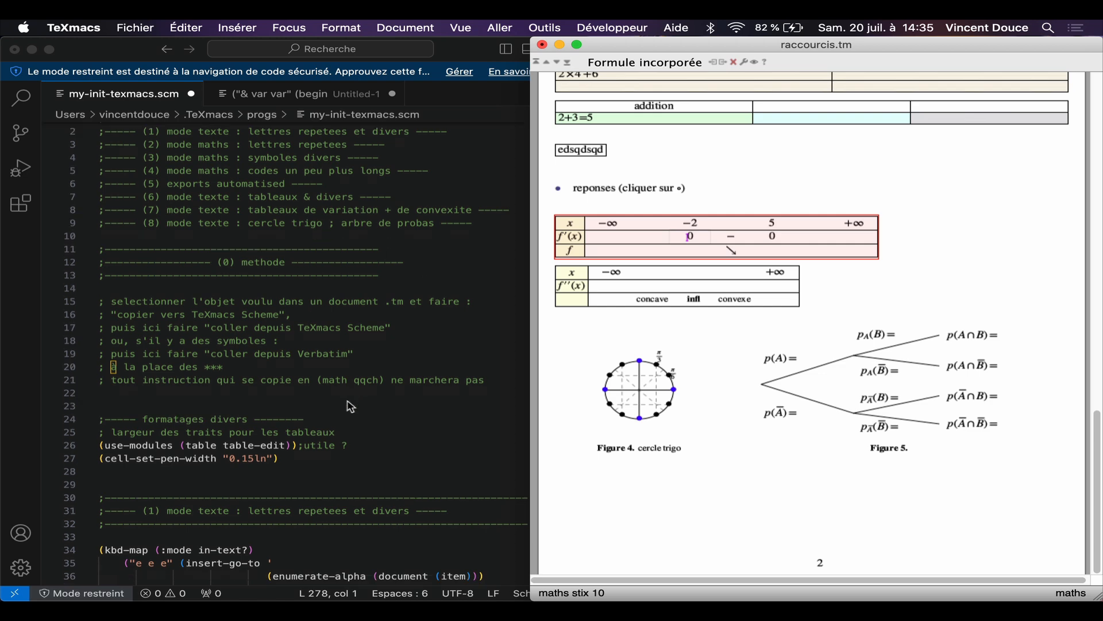
{"action": "scroll", "coordinate": [350, 407], "scroll_direction": "down", "scroll_amount": 5}
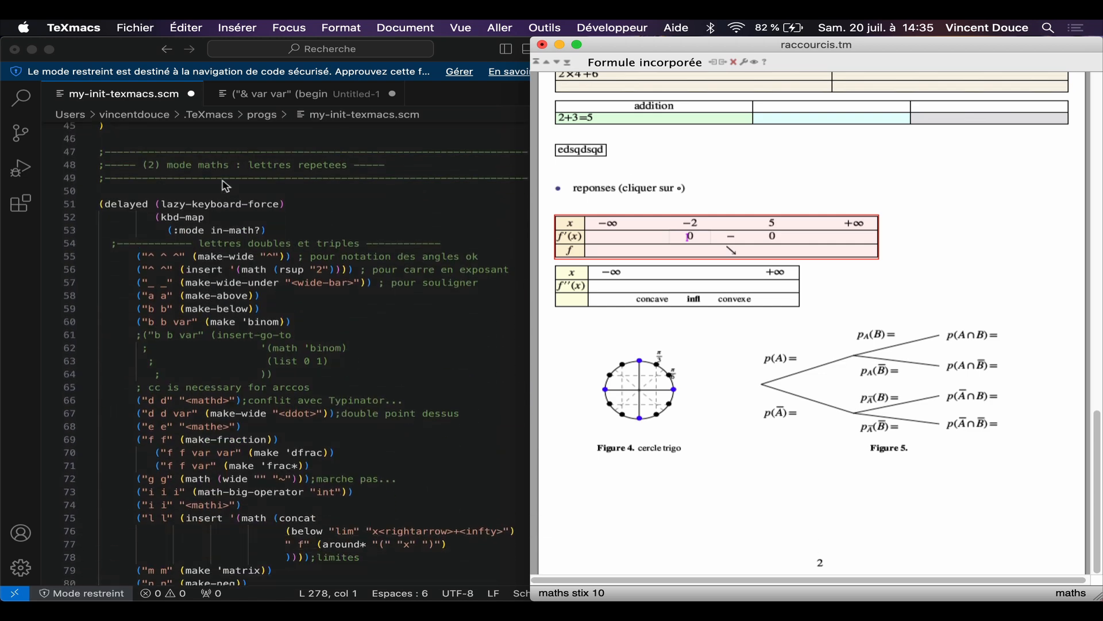
{"action": "scroll", "coordinate": [381, 251], "scroll_direction": "up", "scroll_amount": 1}
{"action": "scroll", "coordinate": [381, 252], "scroll_direction": "up", "scroll_amount": 5}
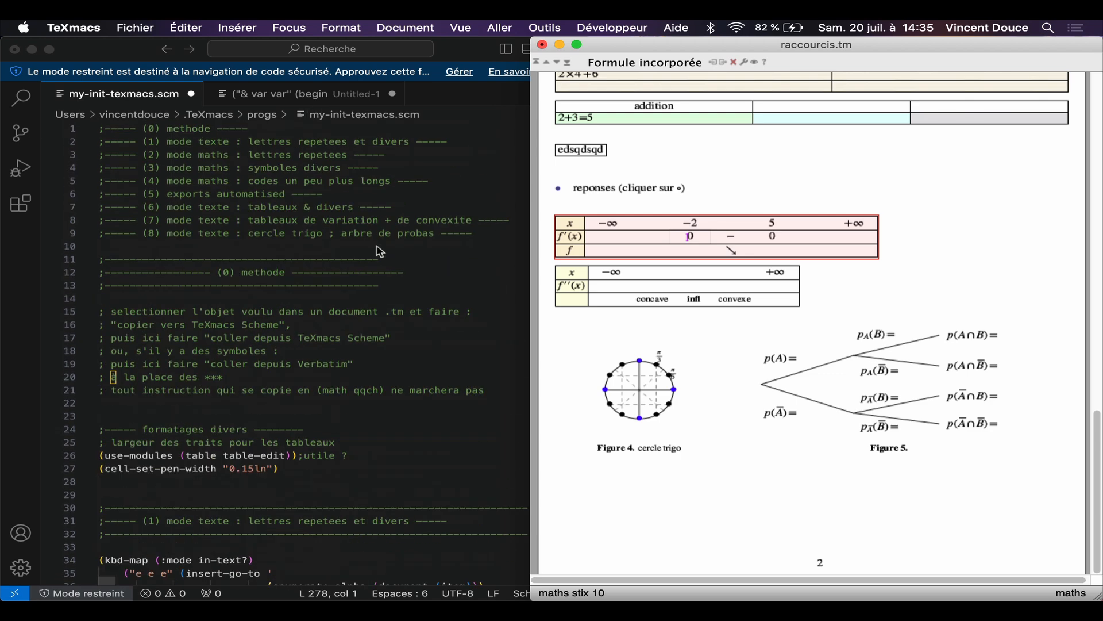
{"action": "left_click", "coordinate": [258, 97]}
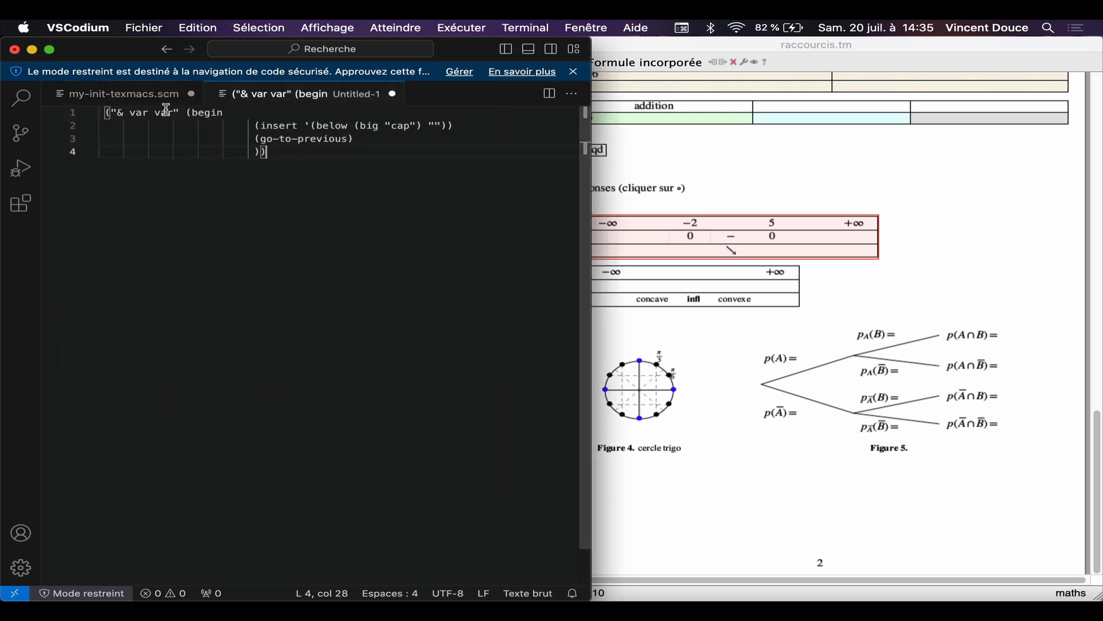
{"action": "left_click", "coordinate": [117, 91]}
{"action": "scroll", "coordinate": [317, 345], "scroll_direction": "down", "scroll_amount": 5}
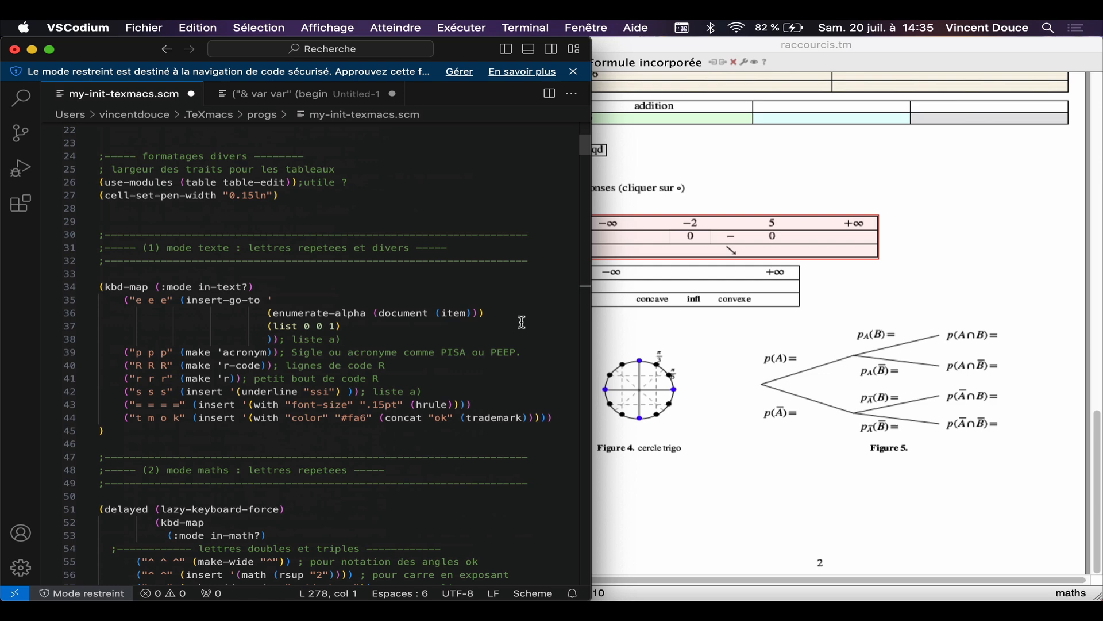